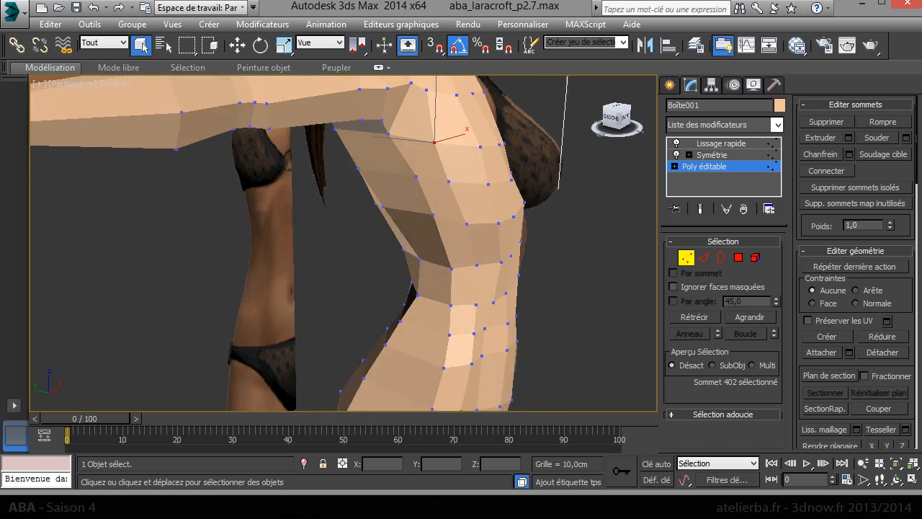
# - Move the ribcage's side vertices below the armpit toward the back along Y to even out the edge flow
pyautogui.click(442, 160)
pyautogui.rightClick(423, 165)
pyautogui.click(434, 182)
pyautogui.moveTo(401, 159); pyautogui.dragTo(372, 159)
pyautogui.click(458, 197)
pyautogui.moveTo(429, 199); pyautogui.dragTo(413, 202)
# - Shift the side vertices from the waist down to the upper hip toward the back along Y
pyautogui.click(474, 252)
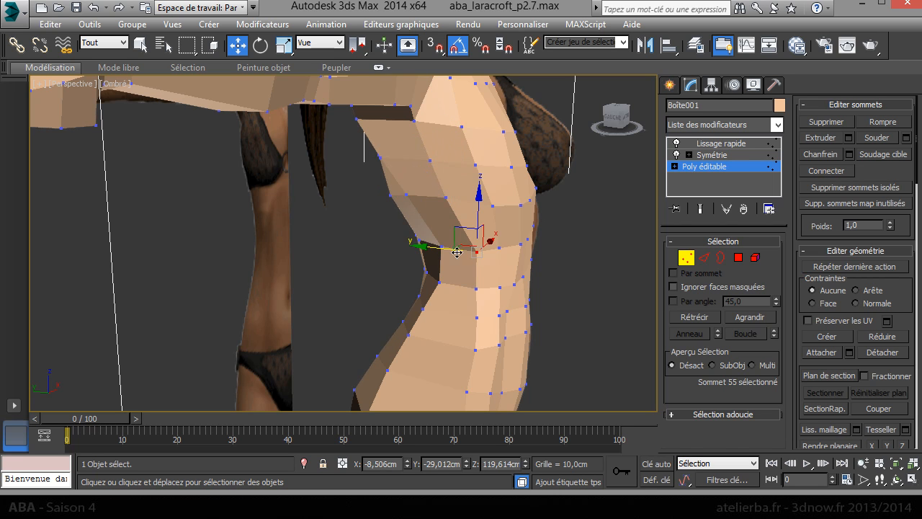
pyautogui.click(472, 288)
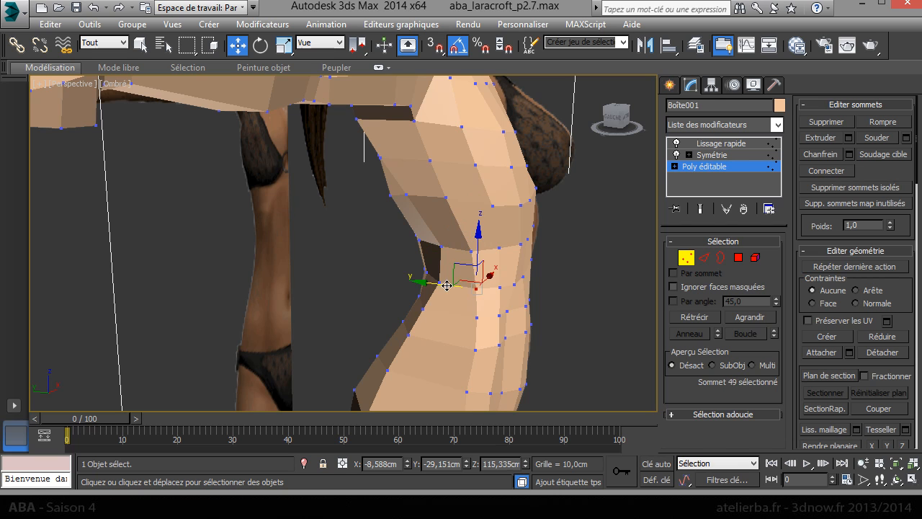
pyautogui.click(478, 318)
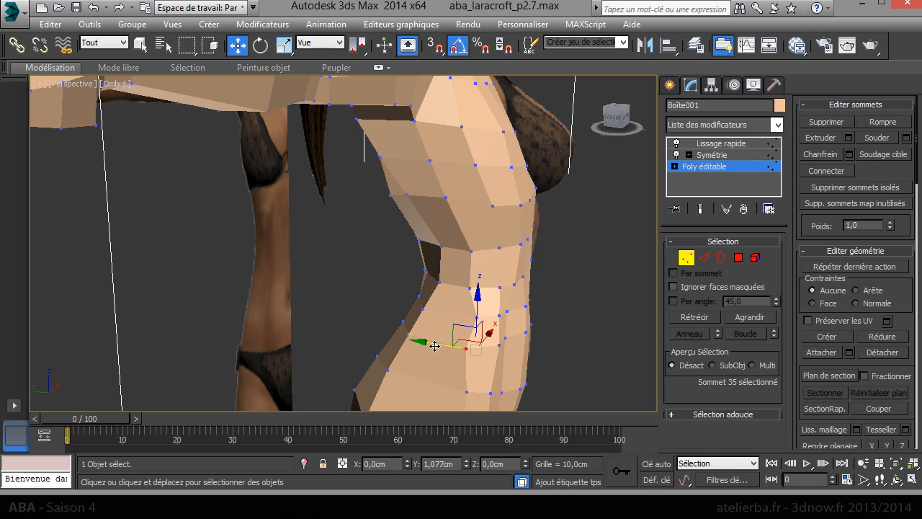
pyautogui.click(467, 391)
pyautogui.moveTo(444, 390); pyautogui.dragTo(429, 387)
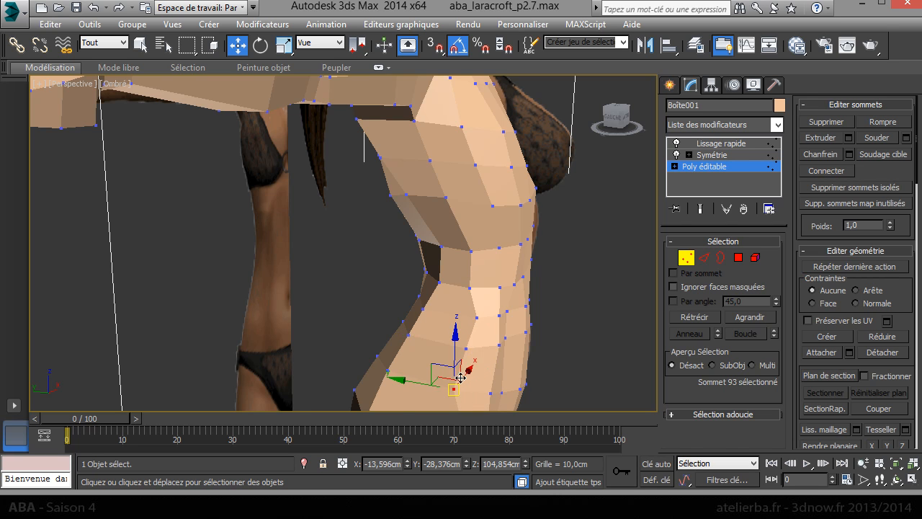
# - Show the smoothed end result and shift the side vertices of the lower hip backward, the lowest by about 1.4 cm along Y
pyautogui.moveTo(467, 310); pyautogui.dragTo(465, 240, button='middle')
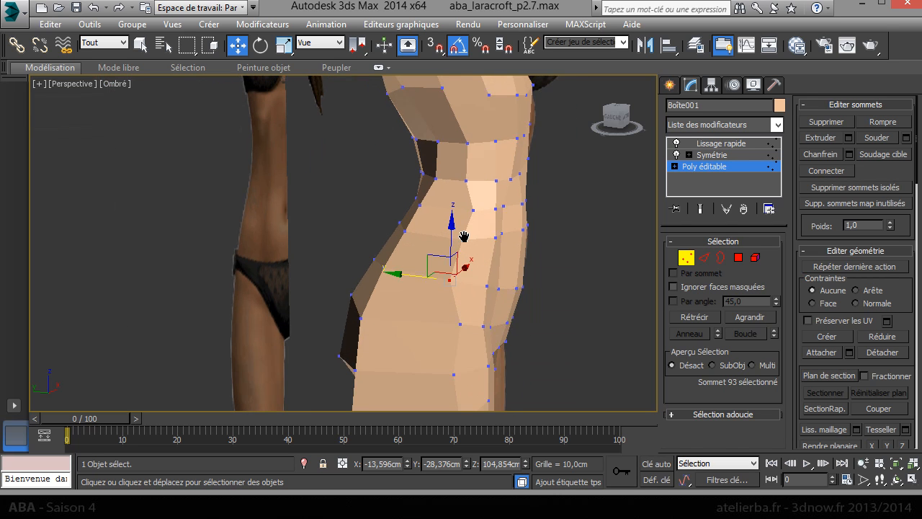
pyautogui.click(455, 320)
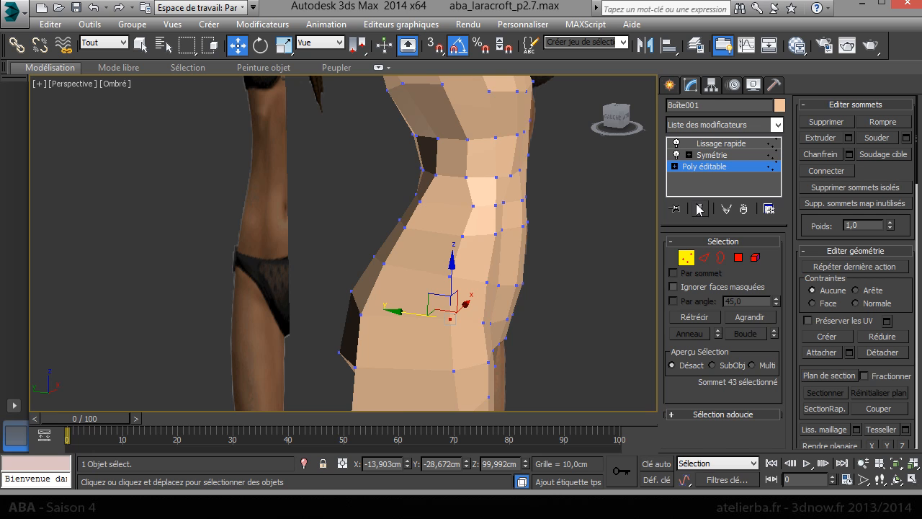
pyautogui.click(699, 208)
pyautogui.click(452, 372)
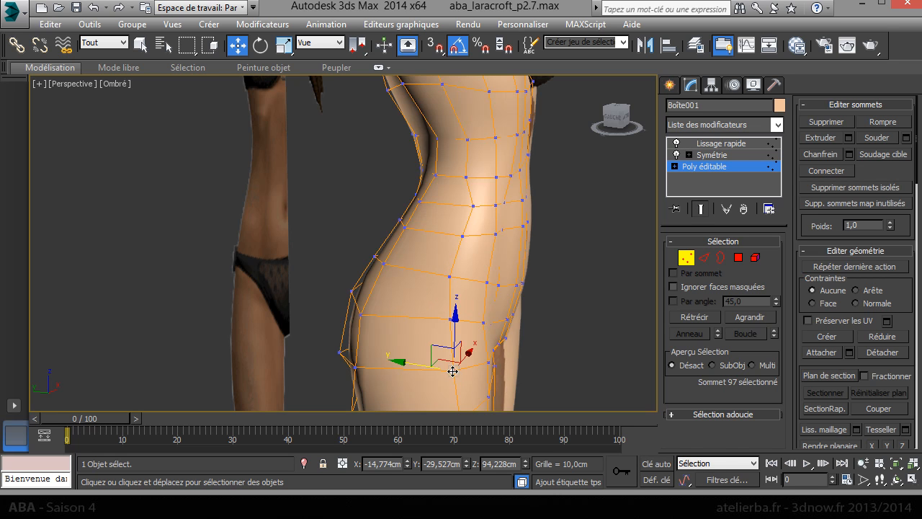
pyautogui.moveTo(419, 366); pyautogui.dragTo(407, 368)
pyautogui.moveTo(435, 311); pyautogui.dragTo(426, 155, button='middle')
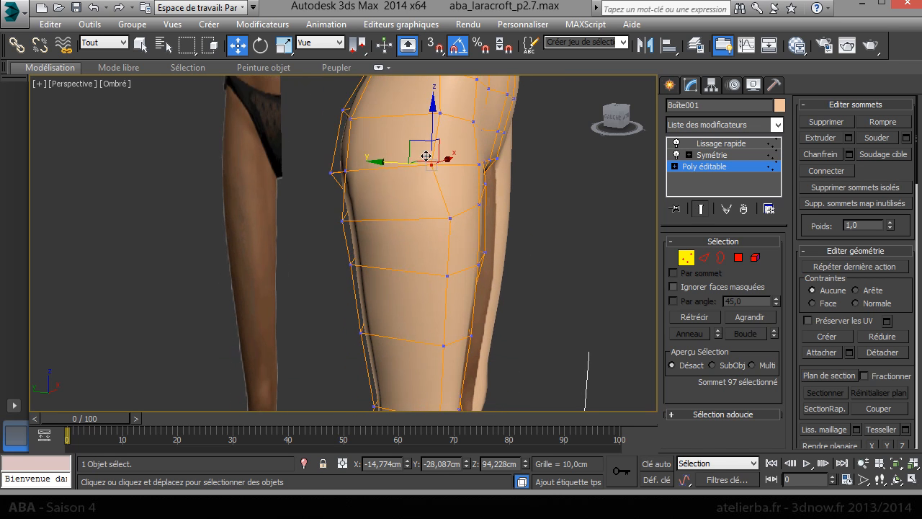
# - Move the column of side vertices down the outer thigh toward the back along Y
pyautogui.click(449, 219)
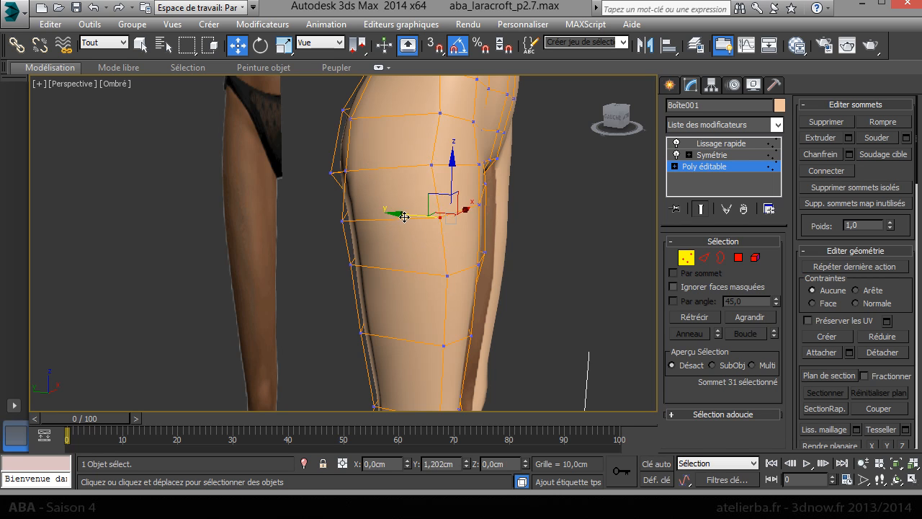
pyautogui.moveTo(415, 215); pyautogui.dragTo(403, 238)
pyautogui.moveTo(449, 275); pyautogui.dragTo(410, 276)
pyautogui.moveTo(444, 344); pyautogui.dragTo(412, 350)
# - Raise the two outer vertices just above the knee along Z and clear the vertex selection
pyautogui.moveTo(436, 340); pyautogui.dragTo(452, 243, button='middle')
pyautogui.moveTo(453, 323); pyautogui.dragTo(455, 310)
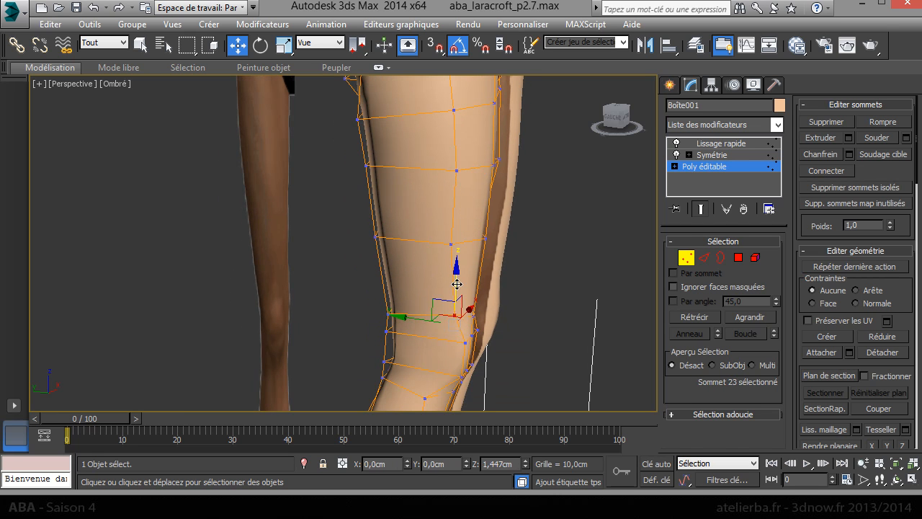
pyautogui.click(475, 305)
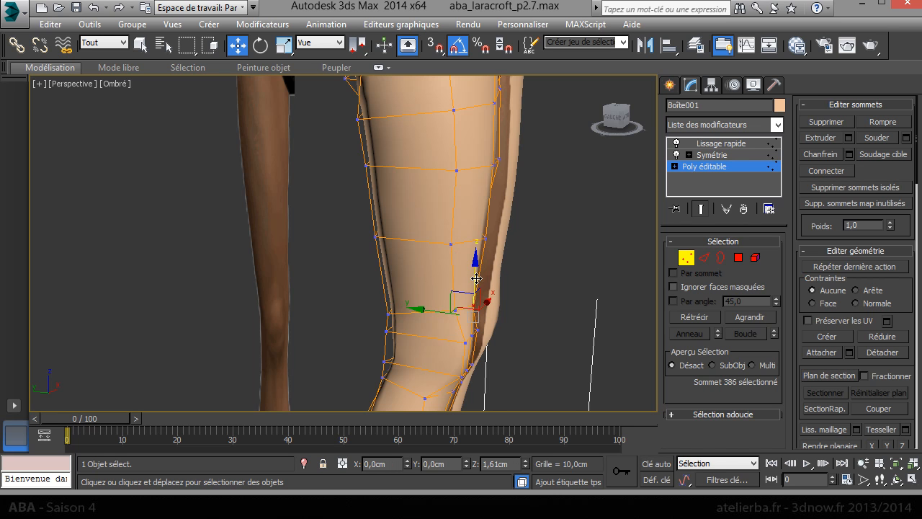
pyautogui.click(547, 252)
# - Fine-tune the outer hip vertices slightly along X to smooth the hip's outline from the front
pyautogui.moveTo(550, 263); pyautogui.dragTo(459, 348, button='middle')
pyautogui.moveTo(616, 121); pyautogui.dragTo(559, 131)
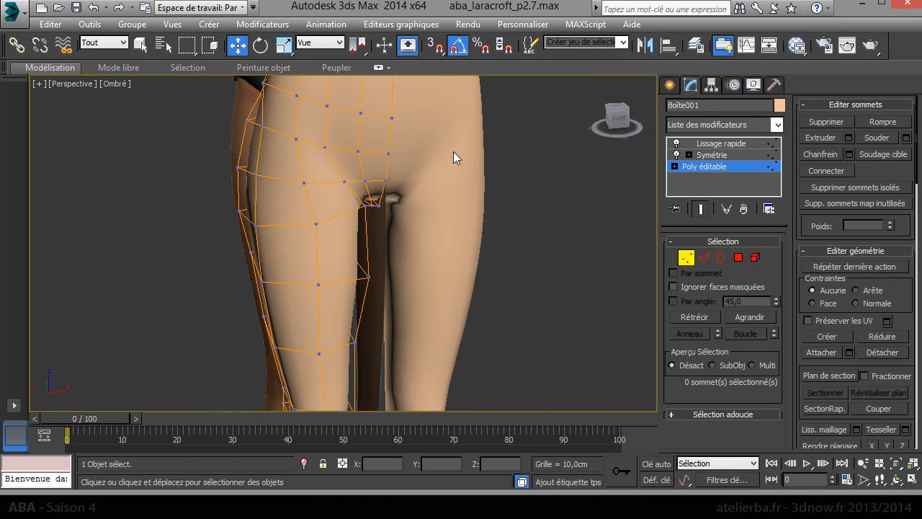
pyautogui.click(253, 121)
pyautogui.moveTo(294, 123); pyautogui.dragTo(296, 125)
pyautogui.keyDown('alt'); pyautogui.moveTo(299, 97); pyautogui.dragTo(358, 225, button='middle'); pyautogui.keyUp('alt')
pyautogui.click(320, 207)
pyautogui.moveTo(354, 206); pyautogui.dragTo(354, 209)
# - Move the outer vertex of the upper buttock slightly outward along X and adjust the neighbouring lower-back vertex
pyautogui.moveTo(598, 126); pyautogui.dragTo(630, 119)
pyautogui.click(477, 207)
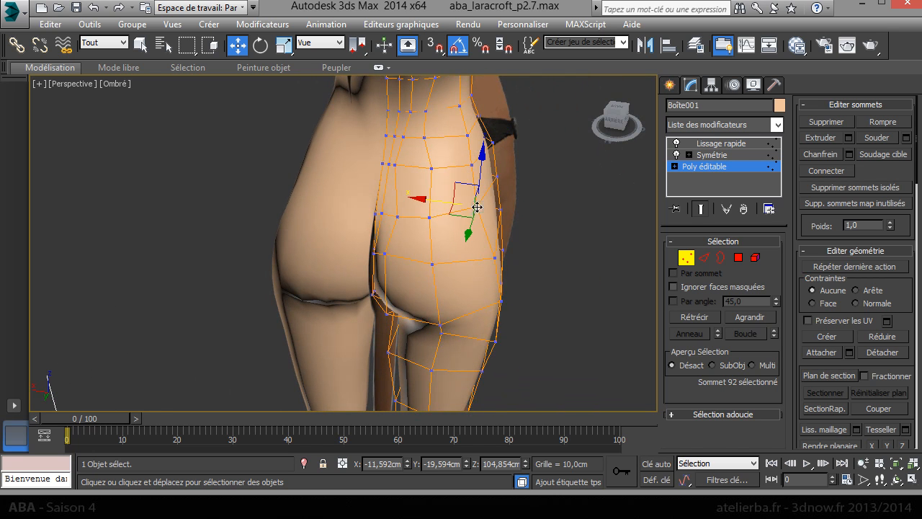
pyautogui.moveTo(446, 205); pyautogui.dragTo(447, 208)
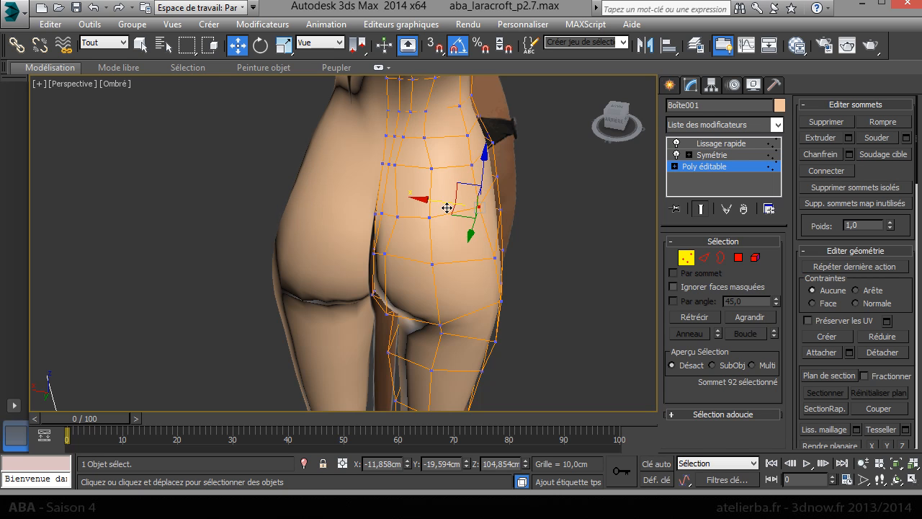
pyautogui.click(431, 167)
pyautogui.moveTo(390, 167); pyautogui.dragTo(388, 168)
# - Move the upper-back vertex below the shoulder blade about 1 cm backward along Y and check the vertex beneath it
pyautogui.keyDown('alt'); pyautogui.moveTo(453, 174); pyautogui.dragTo(454, 276, button='middle'); pyautogui.keyUp('alt')
pyautogui.moveTo(615, 118); pyautogui.dragTo(595, 131)
pyautogui.click(363, 153)
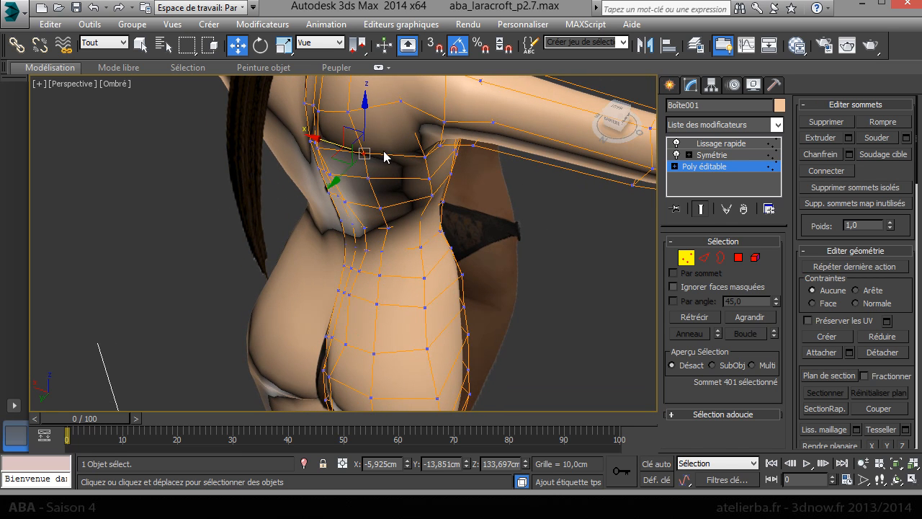
pyautogui.moveTo(341, 177); pyautogui.dragTo(350, 197)
pyautogui.click(368, 178)
pyautogui.click(362, 160)
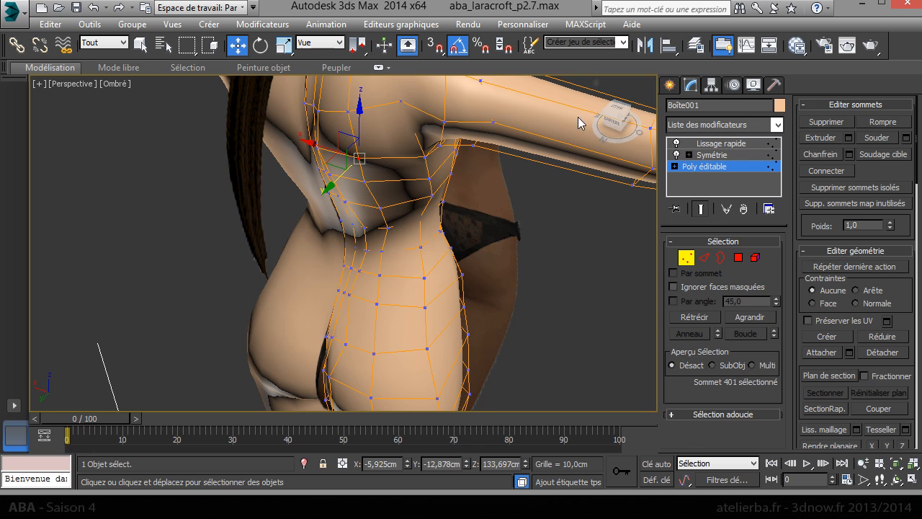
# - Adjust the depth of the lower-back vertex beside the spine at waist height along Y
pyautogui.moveTo(614, 128)
pyautogui.mouseDown()
pyautogui.moveTo(611, 115)
pyautogui.moveTo(613, 128)
pyautogui.mouseUp()
pyautogui.moveTo(353, 201); pyautogui.dragTo(461, 389, button='middle')
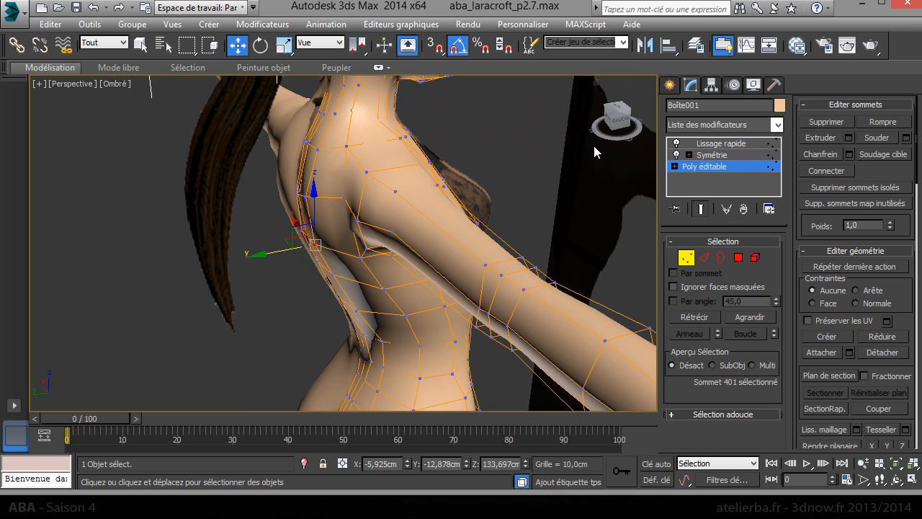
pyautogui.moveTo(611, 122); pyautogui.dragTo(648, 120)
pyautogui.keyDown('alt'); pyautogui.moveTo(540, 219); pyautogui.dragTo(478, 227, button='middle'); pyautogui.keyUp('alt')
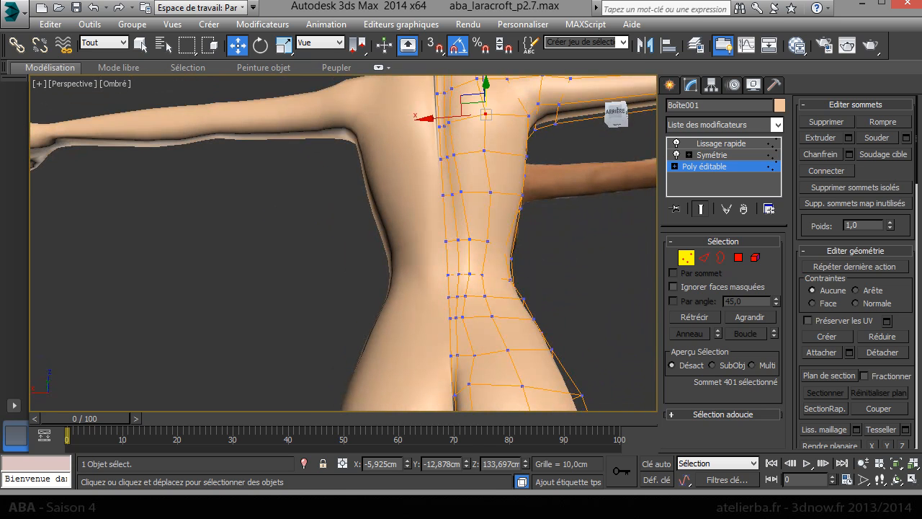
pyautogui.click(468, 241)
pyautogui.moveTo(613, 121); pyautogui.dragTo(634, 120)
pyautogui.moveTo(531, 324); pyautogui.dragTo(533, 305)
pyautogui.moveTo(567, 253); pyautogui.dragTo(457, 129, button='middle')
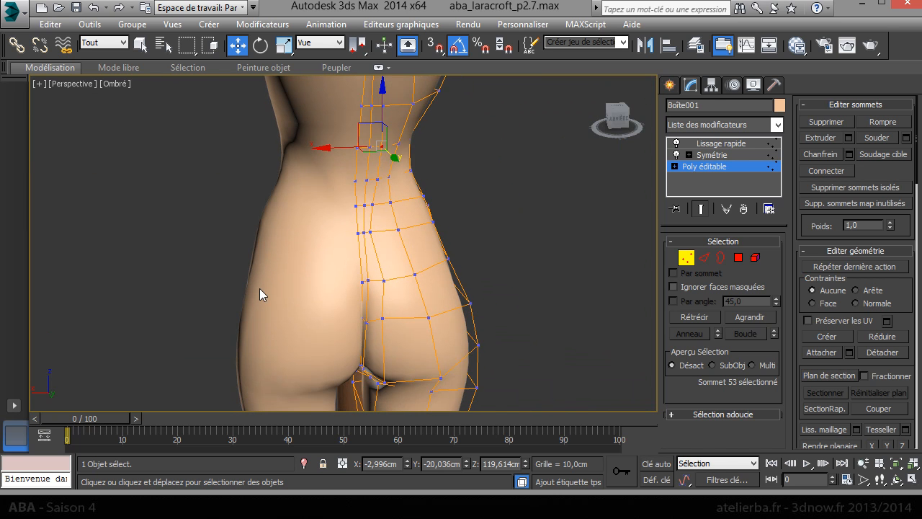
# - Reposition the vertex at the buttock's lower fold vertically and raise the mid-buttock vertex about 0.5 cm along Z
pyautogui.moveTo(259, 289); pyautogui.dragTo(227, 164, button='middle')
pyautogui.click(399, 265)
pyautogui.moveTo(399, 228); pyautogui.dragTo(409, 225)
pyautogui.click(406, 244)
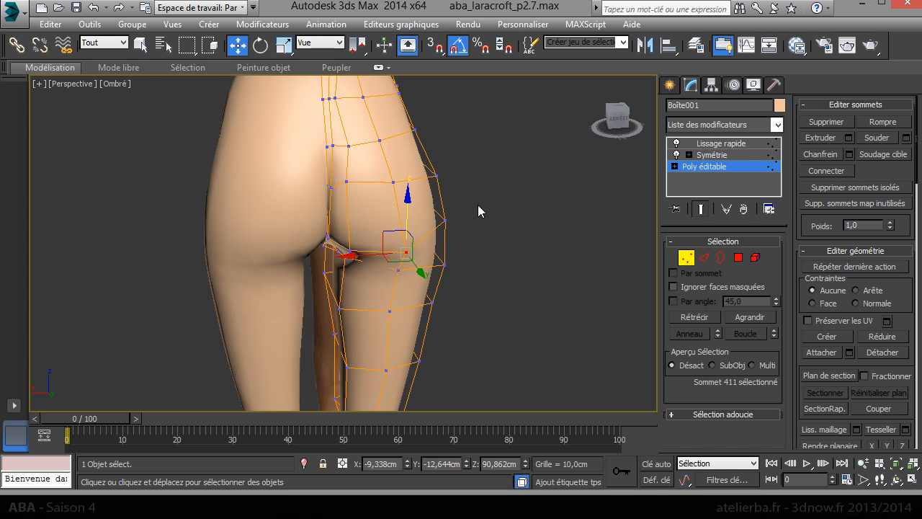
pyautogui.click(394, 181)
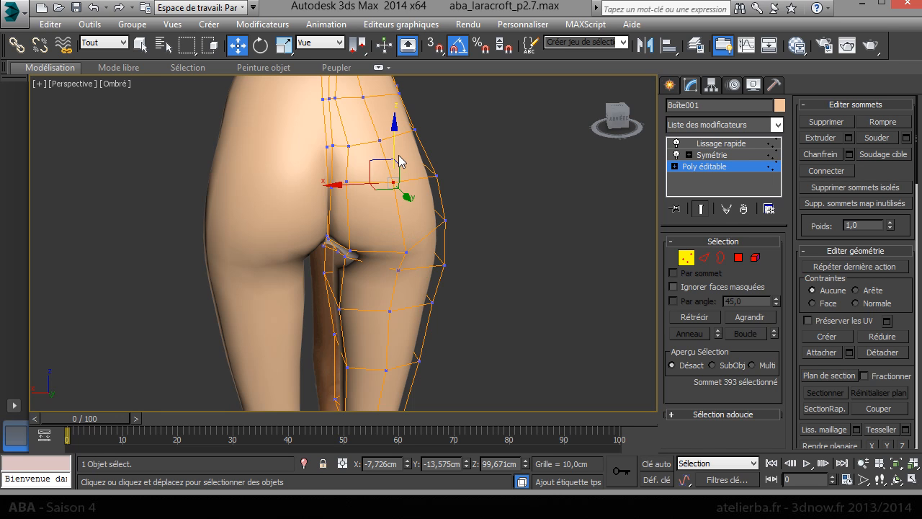
pyautogui.moveTo(398, 155); pyautogui.dragTo(396, 143)
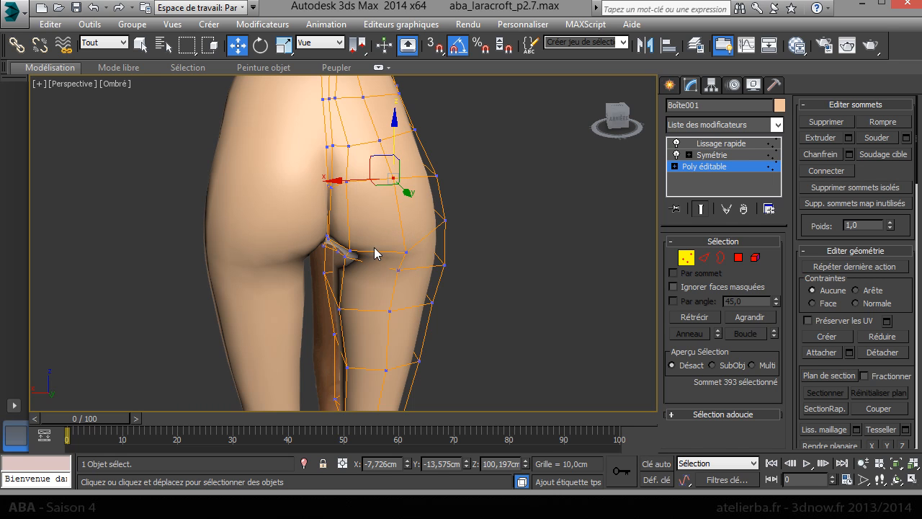
# - Adjust the vertices down the front of the thigh along X while viewing the legs from above
pyautogui.click(609, 117)
pyautogui.moveTo(609, 118); pyautogui.dragTo(590, 153)
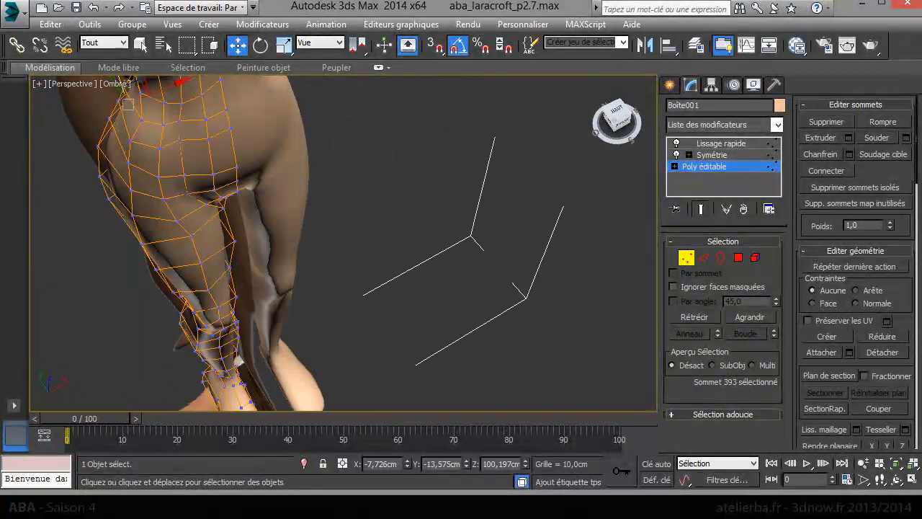
pyautogui.click(192, 236)
pyautogui.moveTo(233, 217); pyautogui.dragTo(228, 220)
pyautogui.click(201, 263)
pyautogui.click(207, 290)
pyautogui.moveTo(233, 278); pyautogui.dragTo(237, 278)
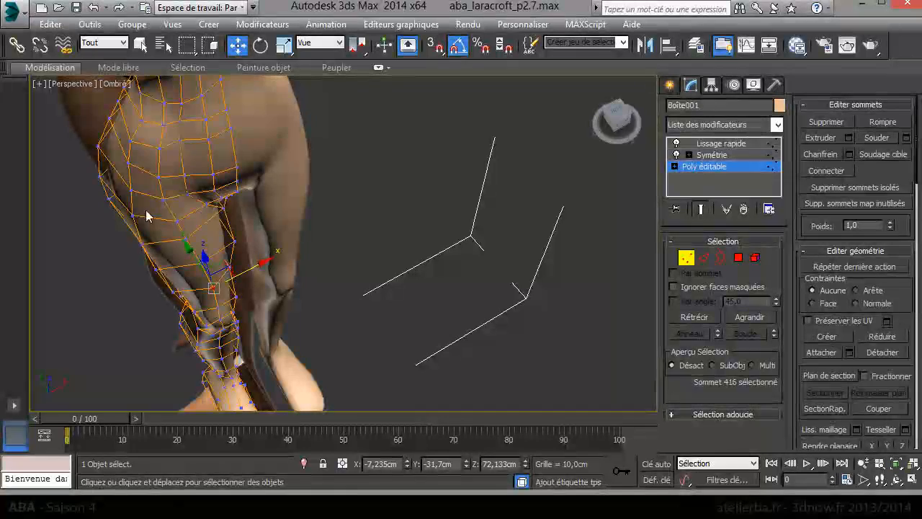
# - Move the vertices on the front side of the hip toward the back along Y to round the pelvis
pyautogui.moveTo(193, 191); pyautogui.dragTo(305, 333, button='middle')
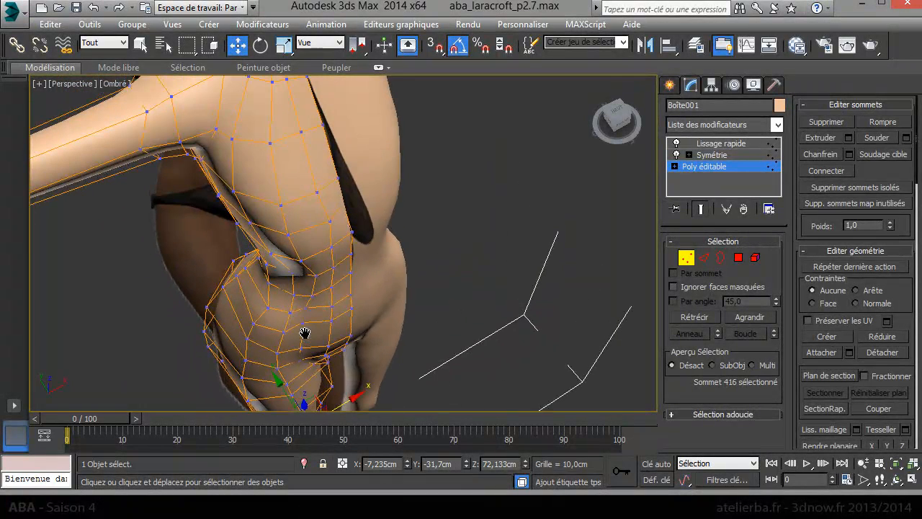
pyautogui.click(265, 307)
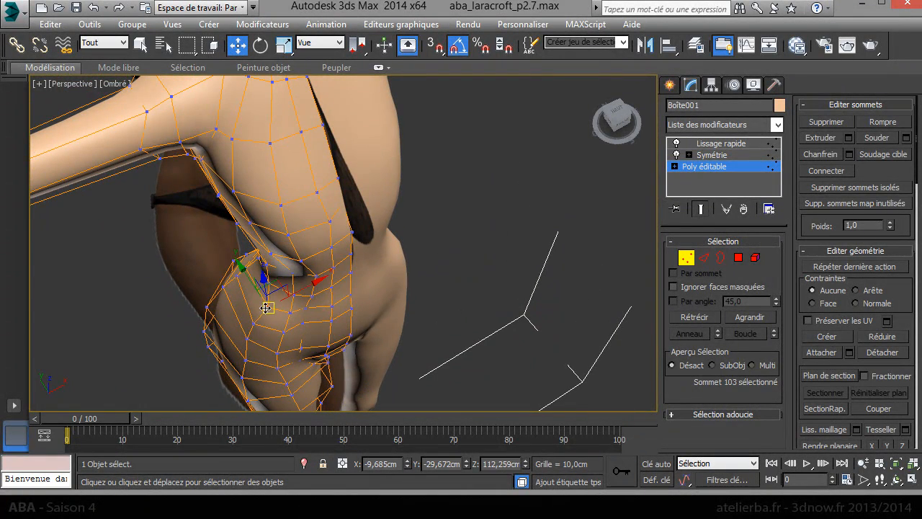
pyautogui.moveTo(247, 283); pyautogui.dragTo(217, 336)
pyautogui.click(255, 324)
pyautogui.click(247, 337)
pyautogui.click(247, 361)
# - Set the Lissage rapide modifier's iterations to 2 and inspect the smoothed torso from the front
pyautogui.moveTo(615, 121)
pyautogui.mouseDown()
pyautogui.moveTo(614, 107)
pyautogui.moveTo(574, 108)
pyautogui.moveTo(597, 124)
pyautogui.moveTo(615, 114)
pyautogui.mouseUp()
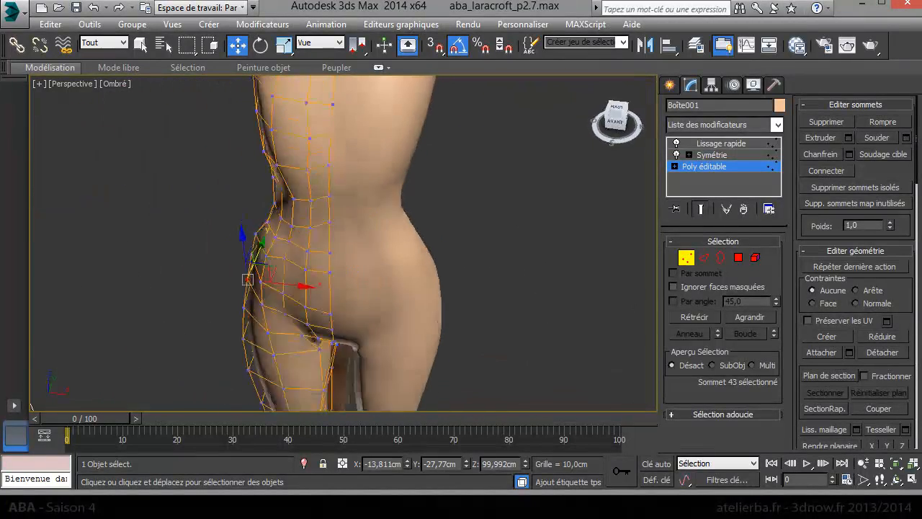
pyautogui.click(616, 120)
pyautogui.click(741, 143)
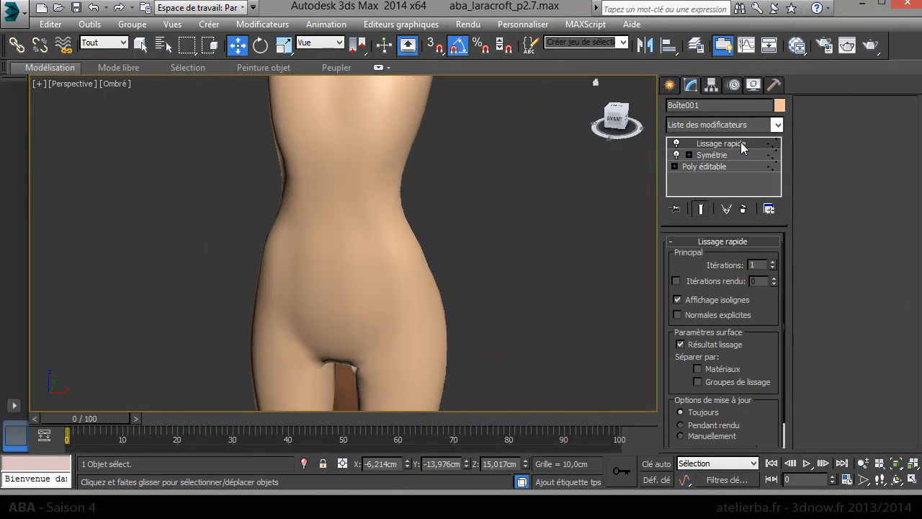
pyautogui.click(772, 262)
pyautogui.moveTo(620, 124)
pyautogui.mouseDown()
pyautogui.moveTo(610, 134)
pyautogui.moveTo(620, 120)
pyautogui.mouseUp()
pyautogui.moveTo(428, 206); pyautogui.dragTo(524, 363, button='middle')
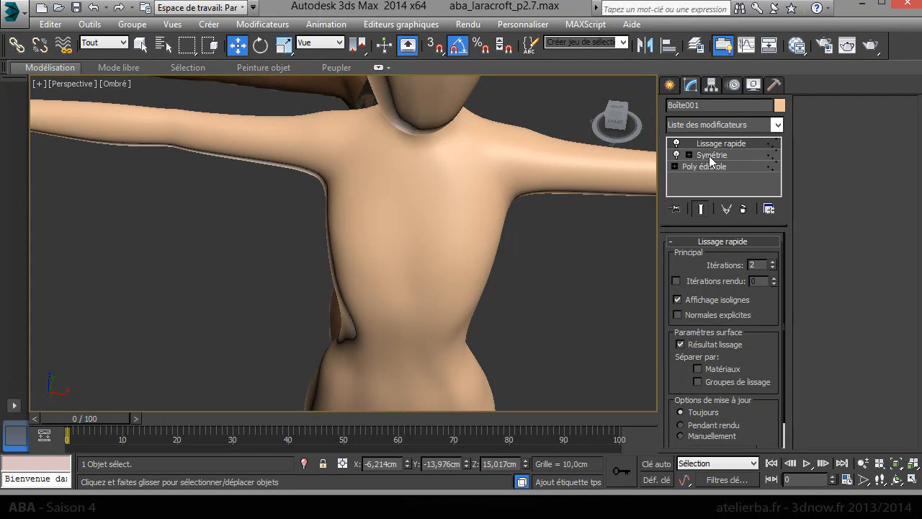
# - Return to the Poly éditable vertices and move the torso's front vertices at and just below the under-bust row forward in the left view
pyautogui.click(710, 158)
pyautogui.click(716, 168)
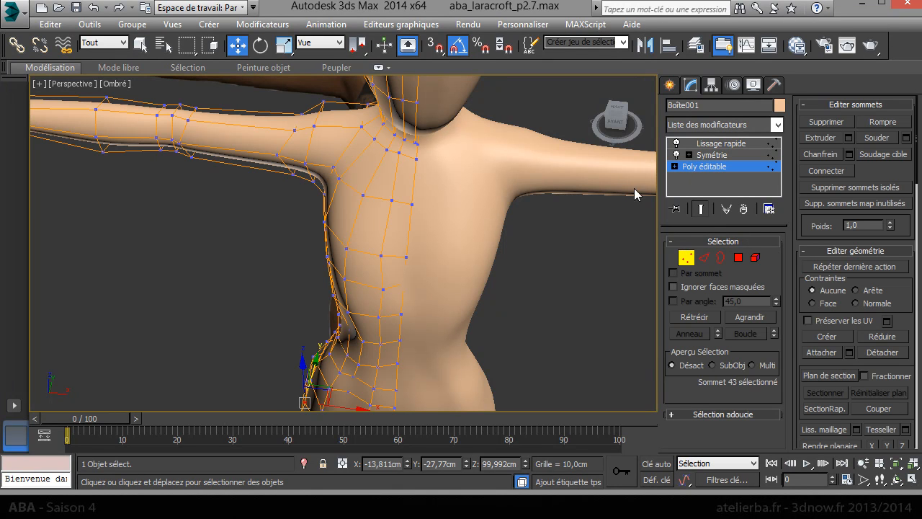
pyautogui.scroll(-3, 499, 229)
pyautogui.moveTo(613, 117)
pyautogui.mouseDown()
pyautogui.moveTo(576, 124)
pyautogui.moveTo(613, 124)
pyautogui.mouseUp()
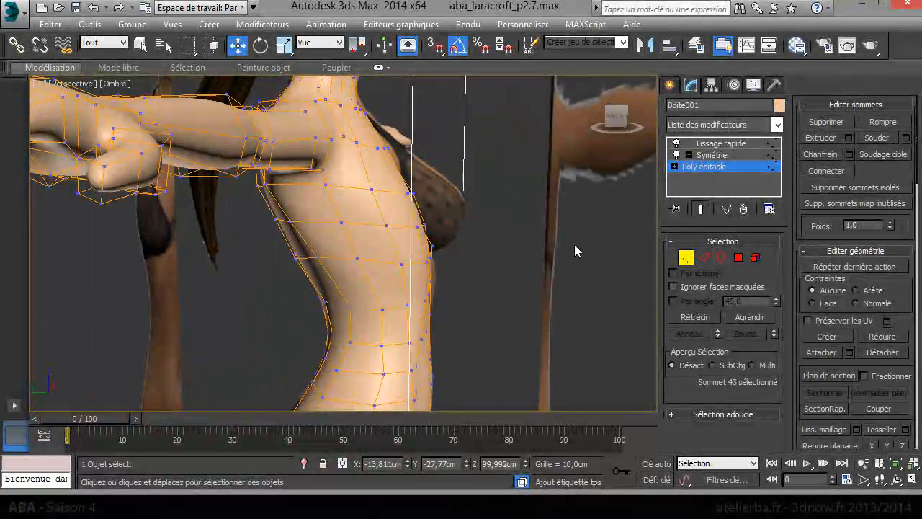
pyautogui.press('l')
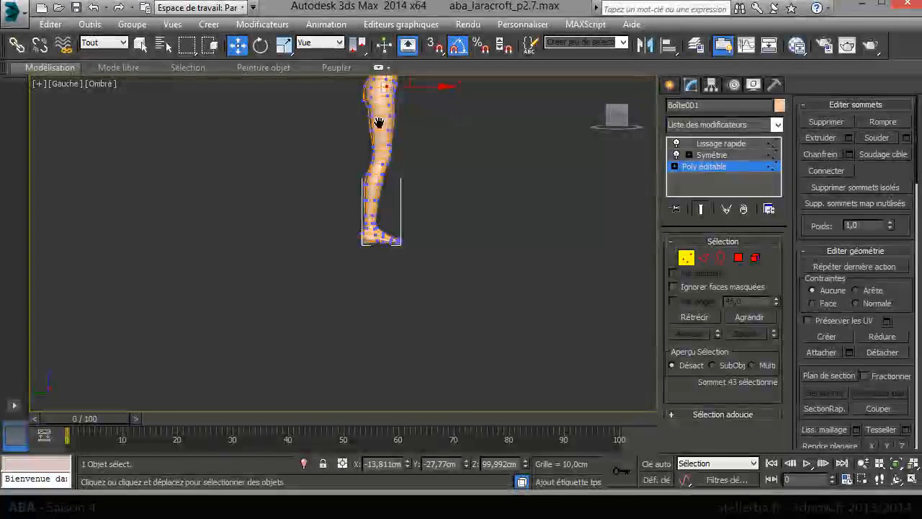
pyautogui.moveTo(379, 122); pyautogui.dragTo(403, 339, button='middle')
pyautogui.scroll(10, 434, 284)
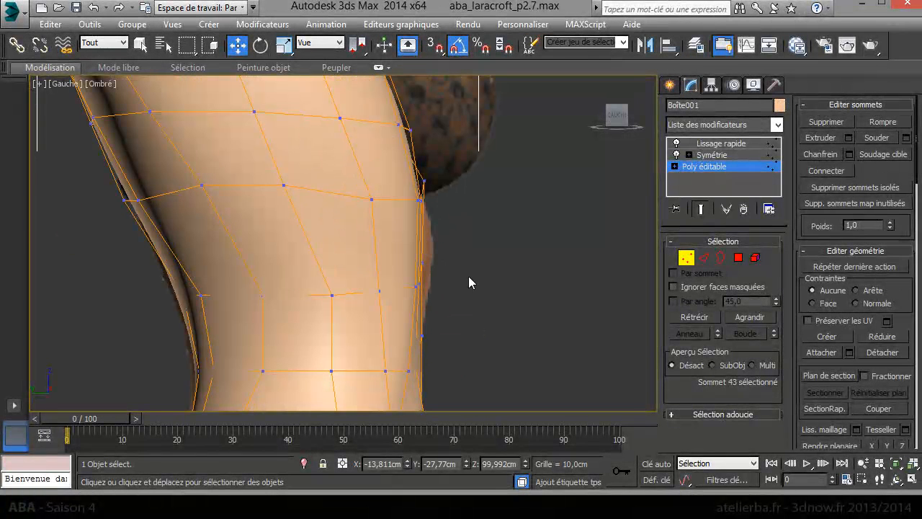
pyautogui.moveTo(405, 299); pyautogui.dragTo(404, 297)
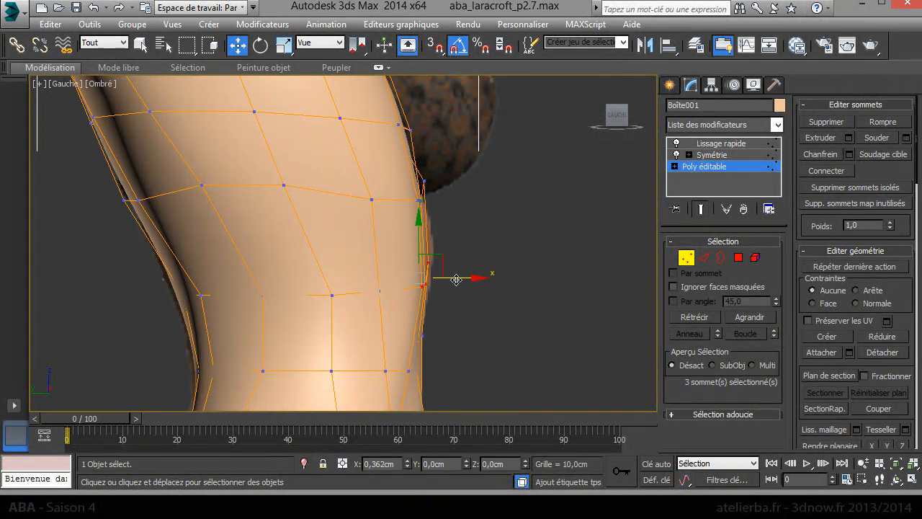
pyautogui.moveTo(436, 219); pyautogui.dragTo(412, 192)
# - Even out the under-bust edge loop along the side of the ribcage by repositioning its side vertices in the left view
pyautogui.click(367, 195)
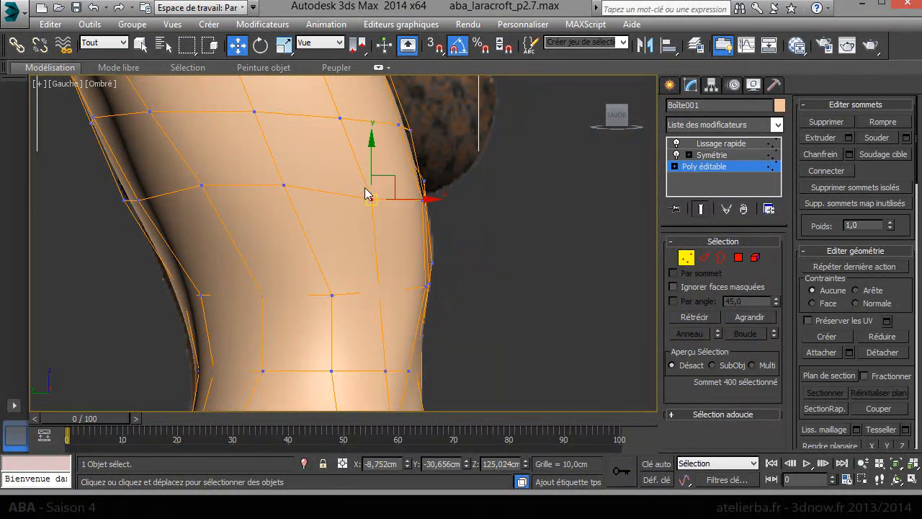
pyautogui.click(284, 186)
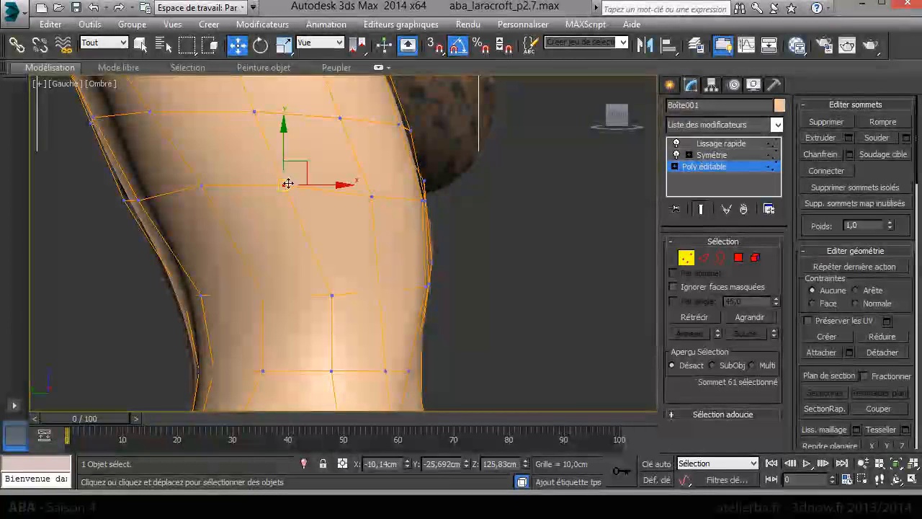
pyautogui.moveTo(289, 150); pyautogui.dragTo(290, 158)
pyautogui.click(203, 186)
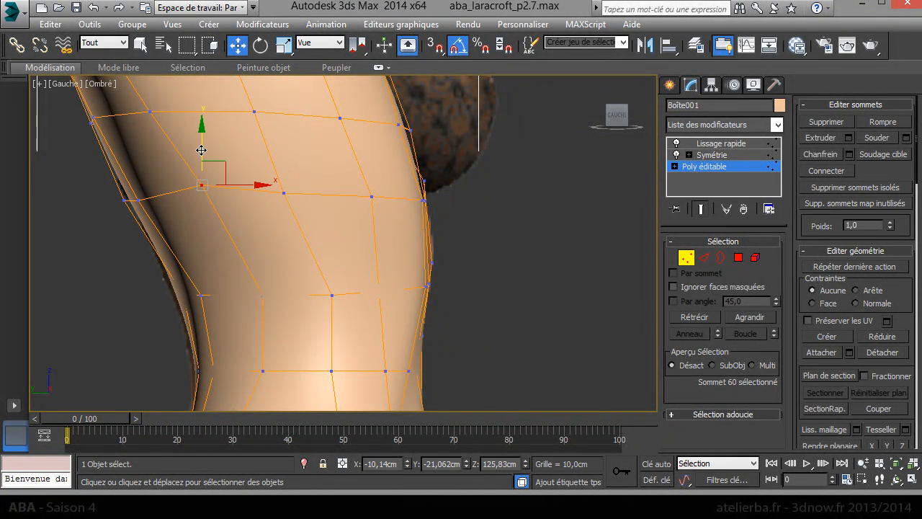
pyautogui.moveTo(216, 186); pyautogui.dragTo(238, 201)
pyautogui.click(286, 194)
pyautogui.moveTo(306, 179); pyautogui.dragTo(325, 186)
# - Shift two chest vertices above the under-bust row toward the back, and raise that row's vertex nearest the front about 0.3 cm
pyautogui.moveTo(325, 187); pyautogui.dragTo(337, 278, button='middle')
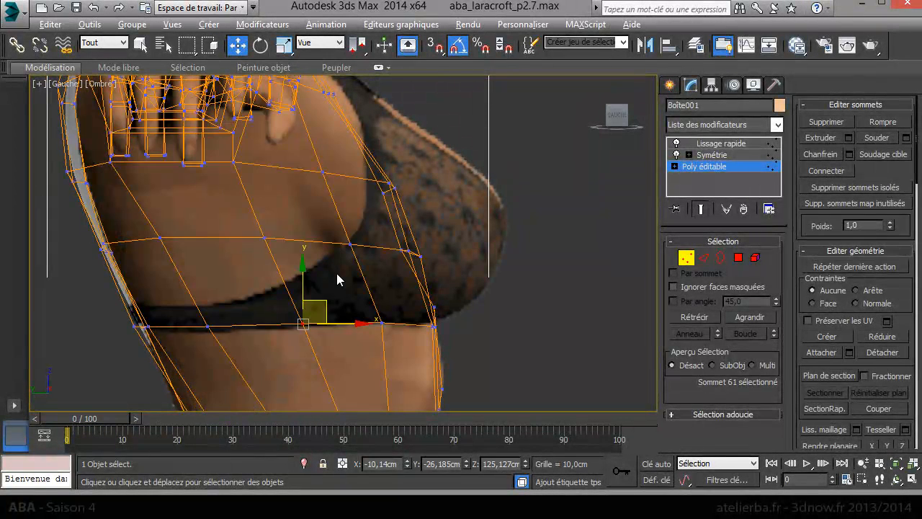
pyautogui.click(324, 173)
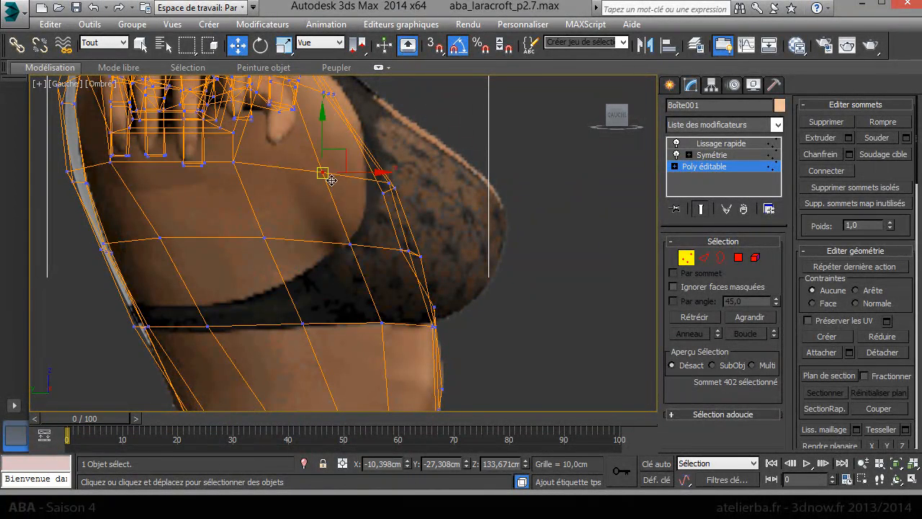
pyautogui.moveTo(361, 175); pyautogui.dragTo(342, 174)
pyautogui.click(353, 243)
pyautogui.moveTo(382, 241); pyautogui.dragTo(353, 246)
pyautogui.click(381, 325)
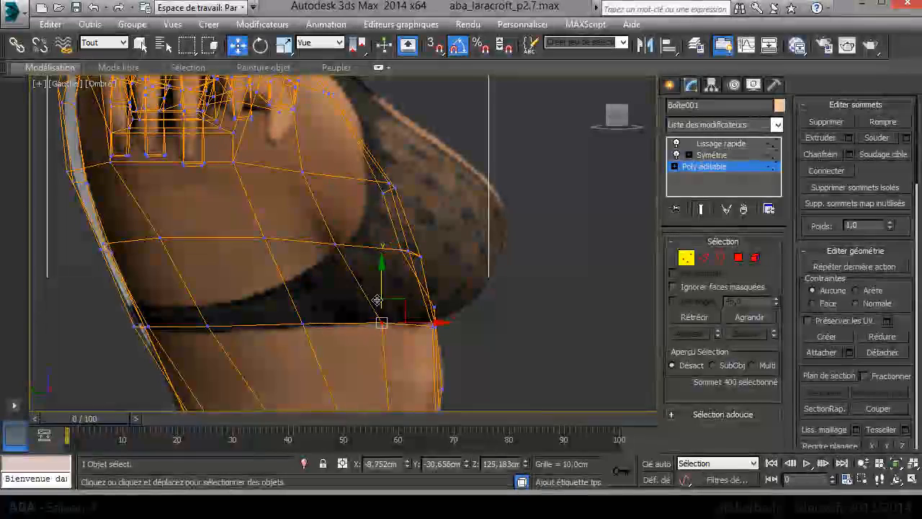
pyautogui.moveTo(377, 289); pyautogui.dragTo(380, 287)
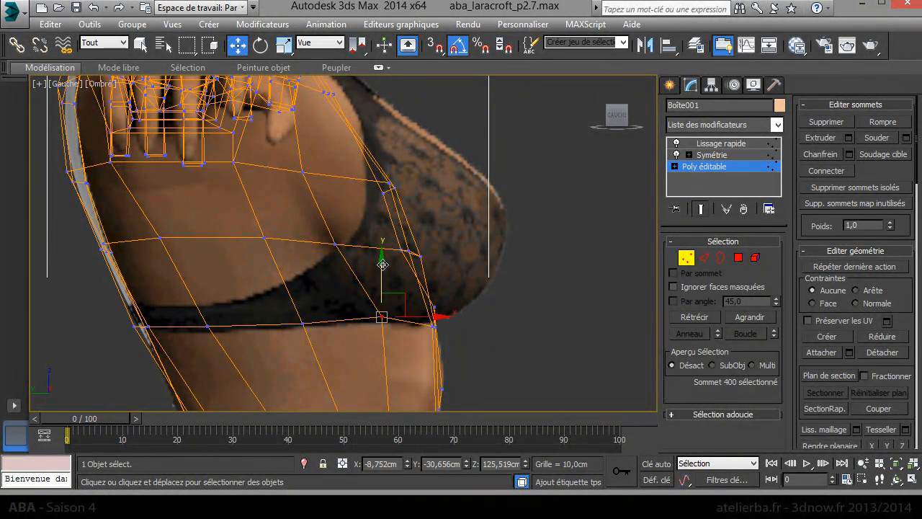
# - Move the three rows of front chest vertices forward along X in the left view to fill out the chest profile
pyautogui.moveTo(361, 222); pyautogui.dragTo(308, 283, button='middle')
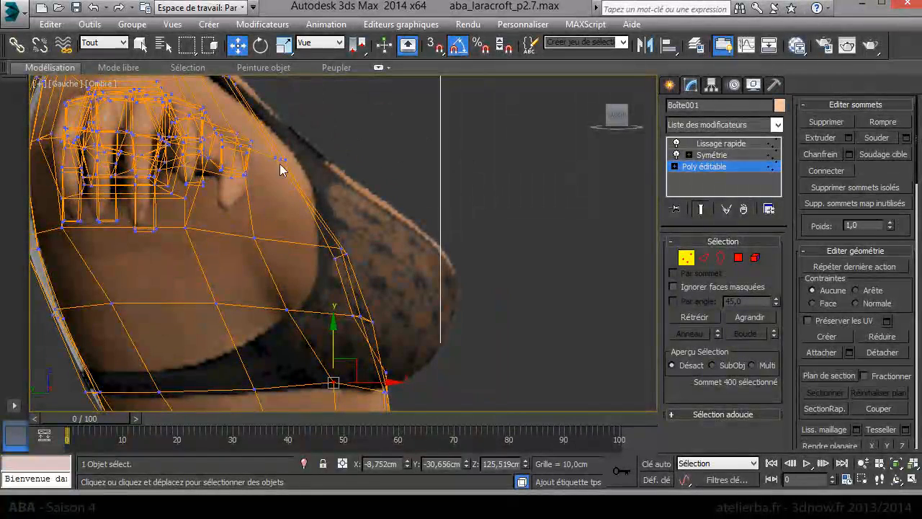
pyautogui.moveTo(269, 171); pyautogui.dragTo(360, 160)
pyautogui.moveTo(331, 265); pyautogui.dragTo(329, 267)
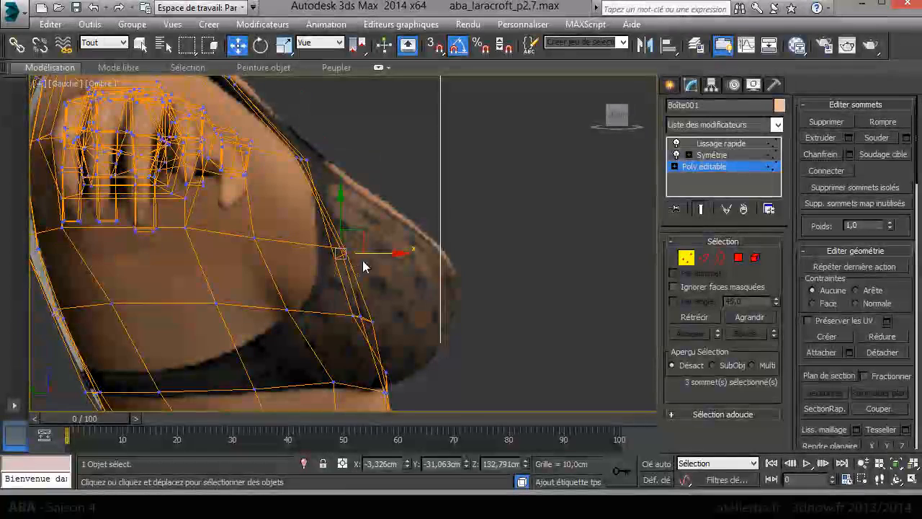
pyautogui.moveTo(334, 334); pyautogui.dragTo(334, 334)
pyautogui.moveTo(401, 319); pyautogui.dragTo(421, 319)
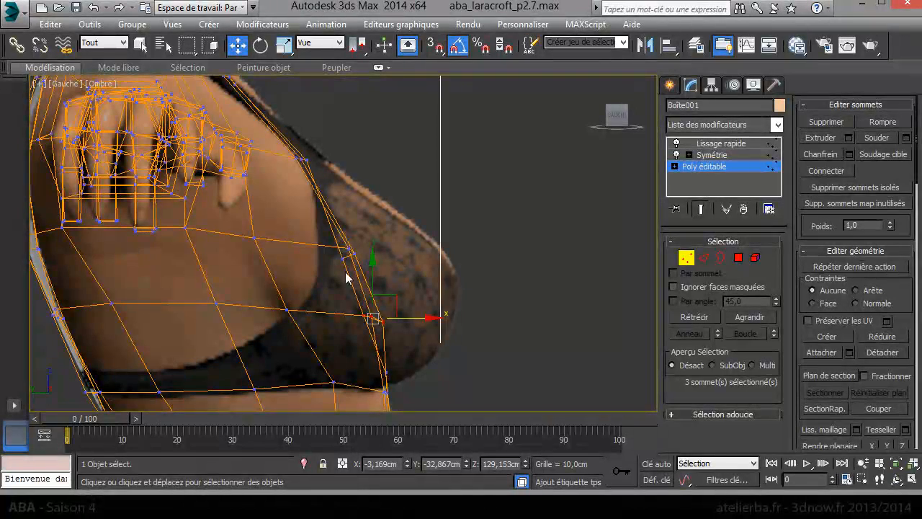
# - Move the two midline chest vertices above the under-bust row forward along Y in the perspective view
pyautogui.press('p')
pyautogui.keyDown('alt'); pyautogui.moveTo(447, 259); pyautogui.dragTo(373, 272, button='middle'); pyautogui.keyUp('alt')
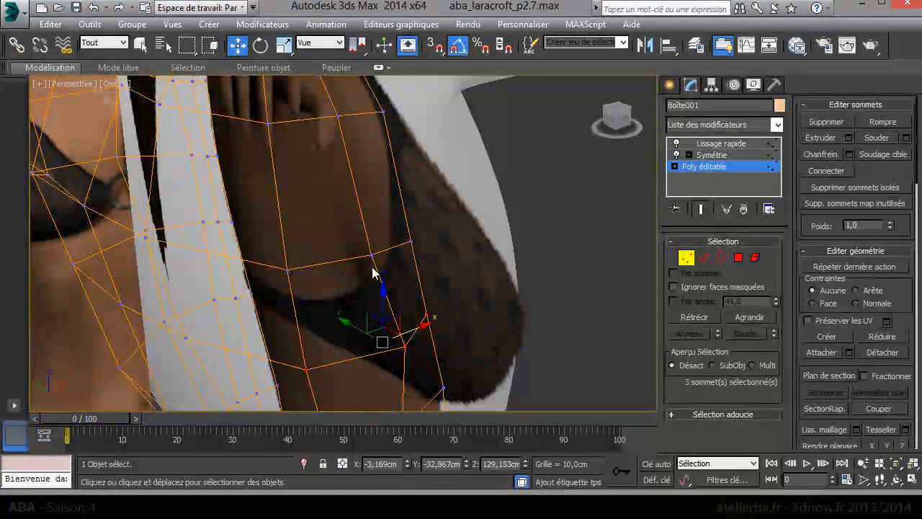
pyautogui.keyDown('alt'); pyautogui.moveTo(391, 239); pyautogui.dragTo(338, 238, button='middle'); pyautogui.keyUp('alt')
pyautogui.click(441, 256)
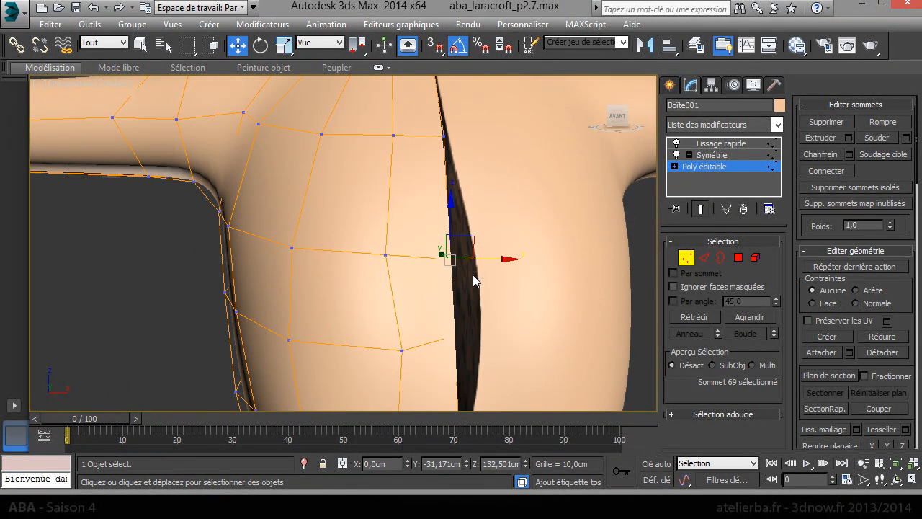
pyautogui.keyDown('alt'); pyautogui.moveTo(476, 287); pyautogui.dragTo(457, 264, button='middle'); pyautogui.keyUp('alt')
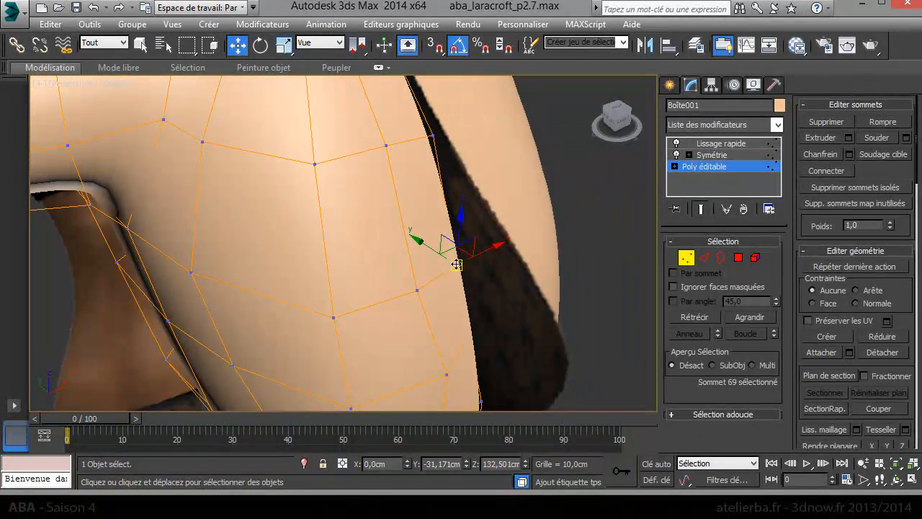
pyautogui.moveTo(431, 247); pyautogui.dragTo(445, 262)
pyautogui.click(495, 366)
pyautogui.click(471, 315)
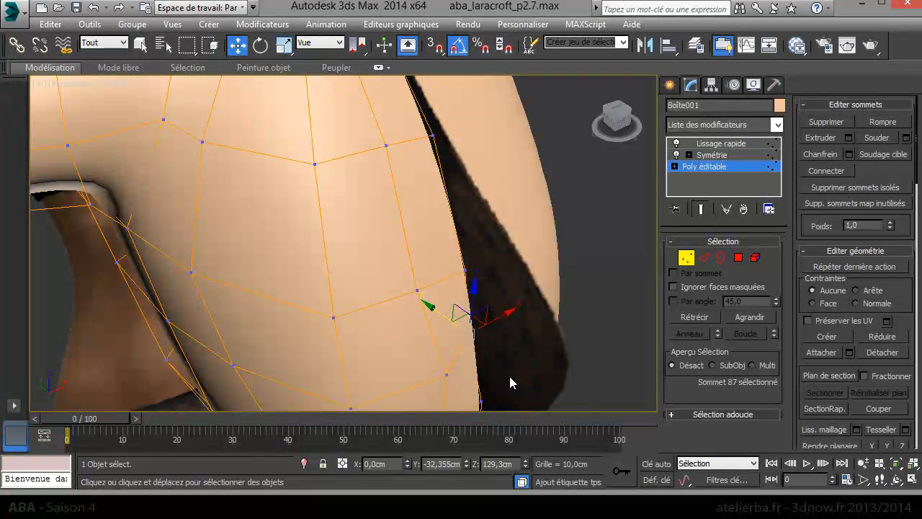
pyautogui.click(517, 364)
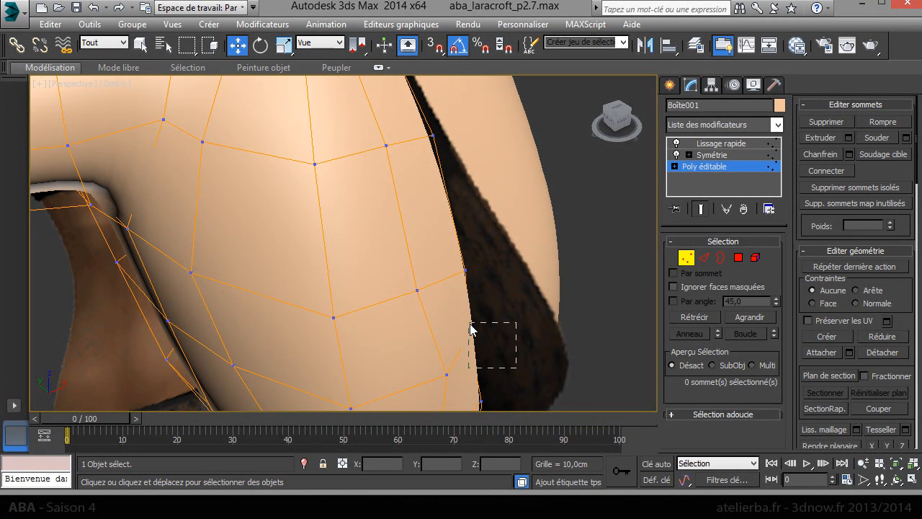
pyautogui.moveTo(503, 342); pyautogui.dragTo(502, 342)
pyautogui.moveTo(441, 311); pyautogui.dragTo(461, 324)
# - Lower the midline vertex of the under-bust row along Z
pyautogui.moveTo(505, 287); pyautogui.dragTo(523, 182, button='middle')
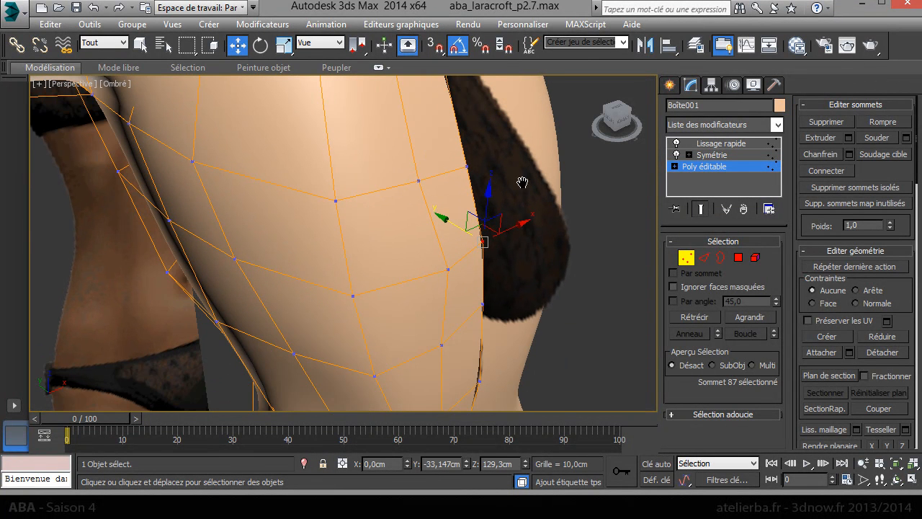
pyautogui.click(484, 304)
pyautogui.keyDown('alt'); pyautogui.moveTo(502, 306); pyautogui.dragTo(479, 236, button='middle'); pyautogui.keyUp('alt')
pyautogui.moveTo(483, 255); pyautogui.dragTo(487, 281)
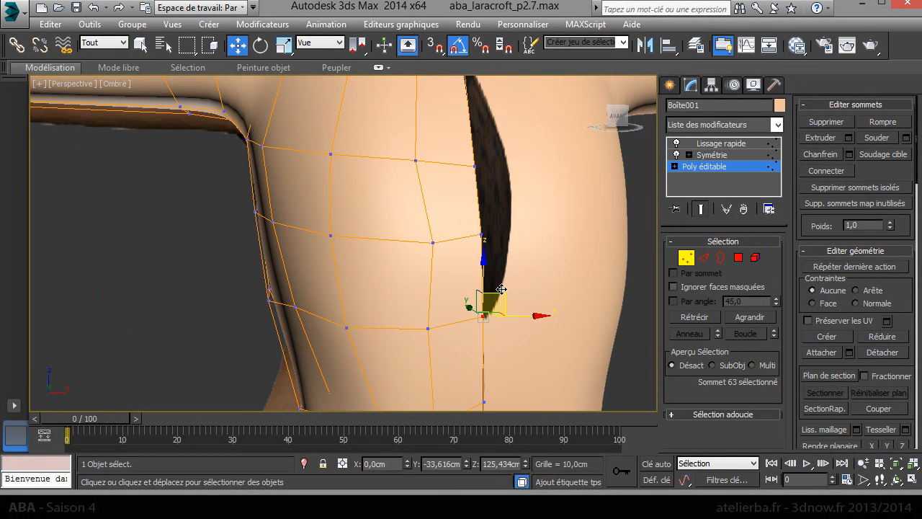
# - Shift the vertices beside the midline in the lower and middle chest rows toward the sternum along X
pyautogui.moveTo(497, 282); pyautogui.dragTo(500, 248, button='middle')
pyautogui.click(433, 207)
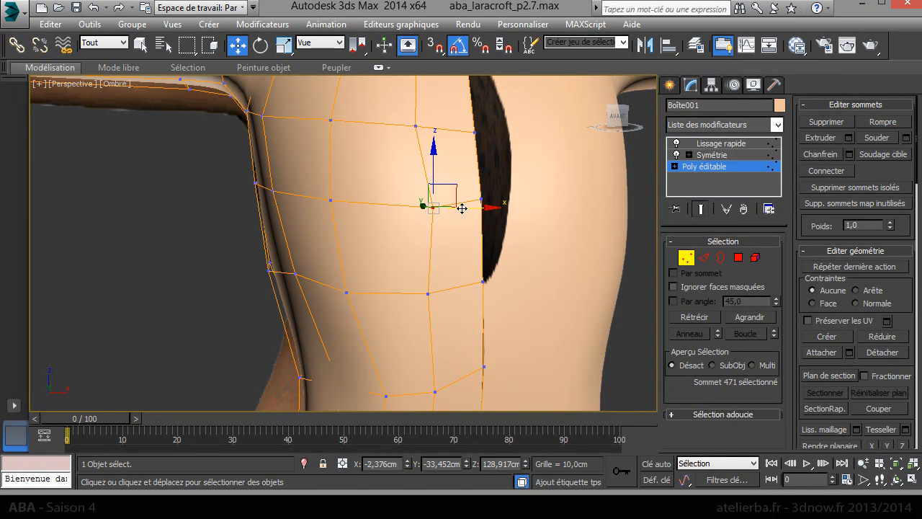
pyautogui.moveTo(461, 206); pyautogui.dragTo(479, 208)
pyautogui.click(416, 126)
pyautogui.moveTo(431, 159); pyautogui.dragTo(416, 242, button='middle')
pyautogui.moveTo(443, 193); pyautogui.dragTo(462, 193)
# - Raise the lower-chest vertex beside the midline slightly along Z, and move the under-bust vertex below it toward the sternum along X
pyautogui.keyDown('alt'); pyautogui.moveTo(476, 216); pyautogui.dragTo(461, 272, button='middle'); pyautogui.keyUp('alt')
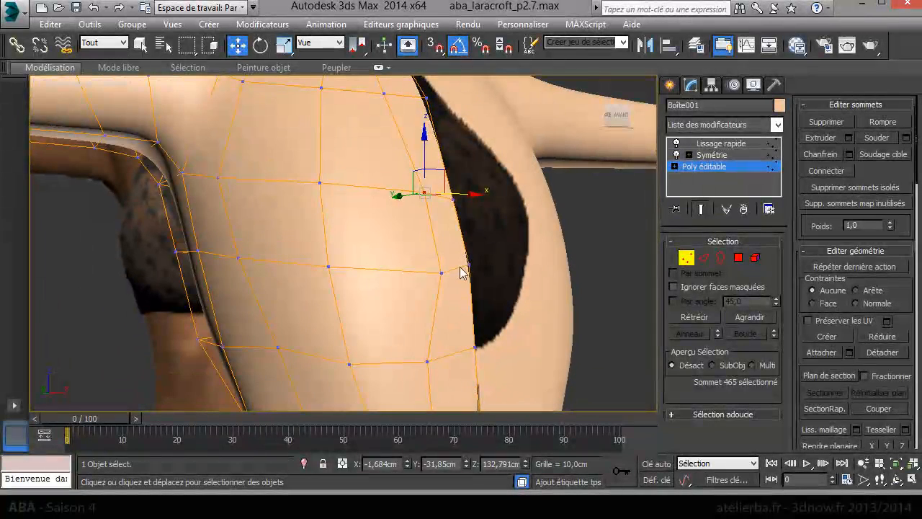
pyautogui.click(439, 272)
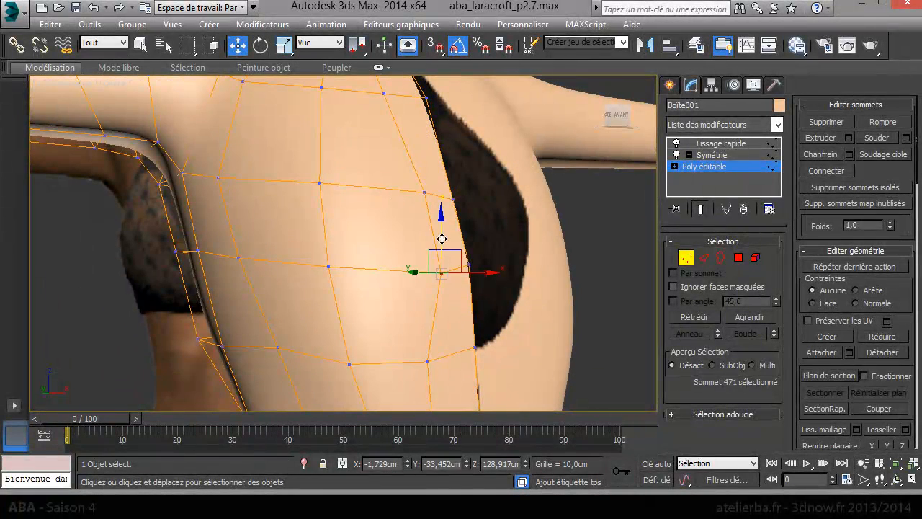
pyautogui.click(427, 363)
pyautogui.moveTo(457, 360); pyautogui.dragTo(466, 360)
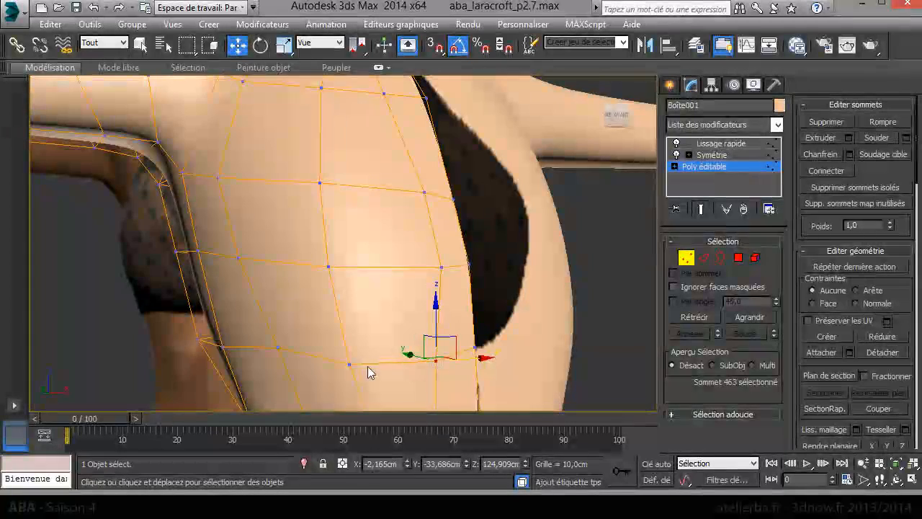
# - Reposition the second column of vertices from the midline in the XY plane, from the under-bust row to the middle of the chest
pyautogui.click(350, 364)
pyautogui.keyDown('alt'); pyautogui.moveTo(350, 364); pyautogui.dragTo(432, 425, button='middle'); pyautogui.keyUp('alt')
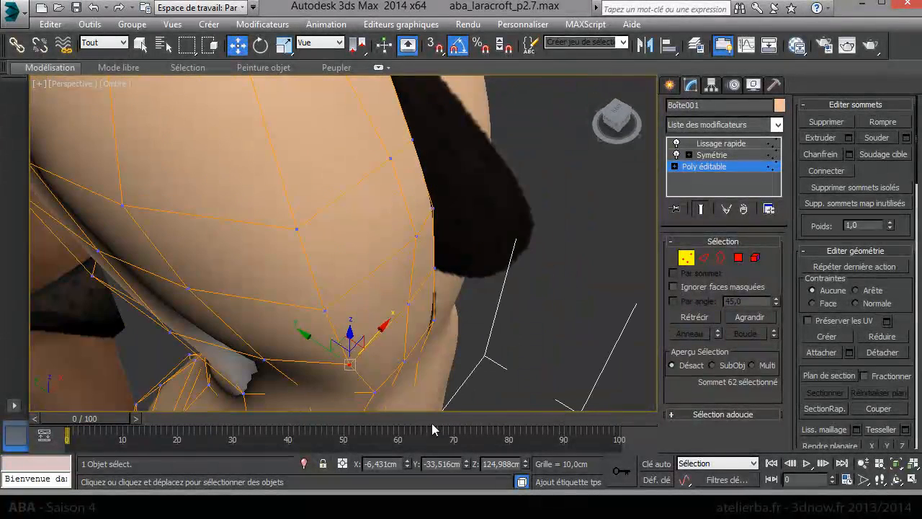
pyautogui.moveTo(369, 338); pyautogui.dragTo(378, 328)
pyautogui.click(326, 308)
pyautogui.moveTo(326, 308); pyautogui.dragTo(331, 305)
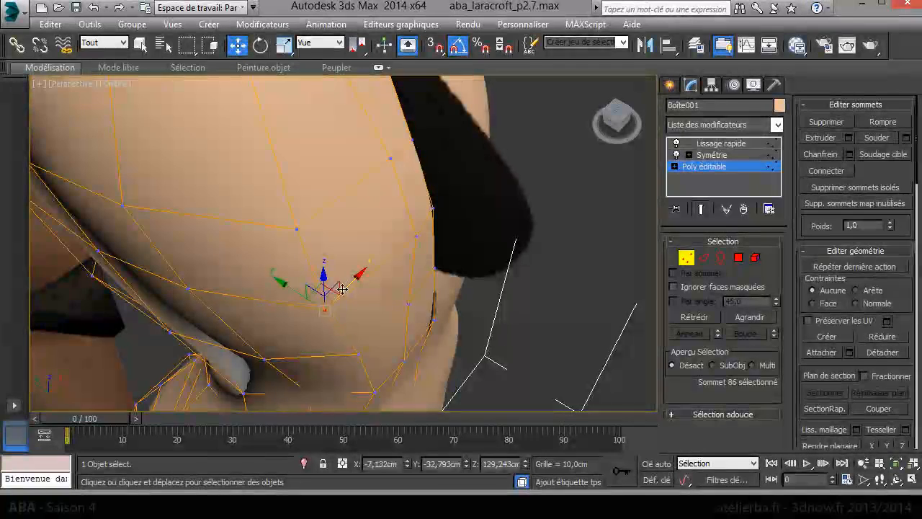
pyautogui.click(298, 231)
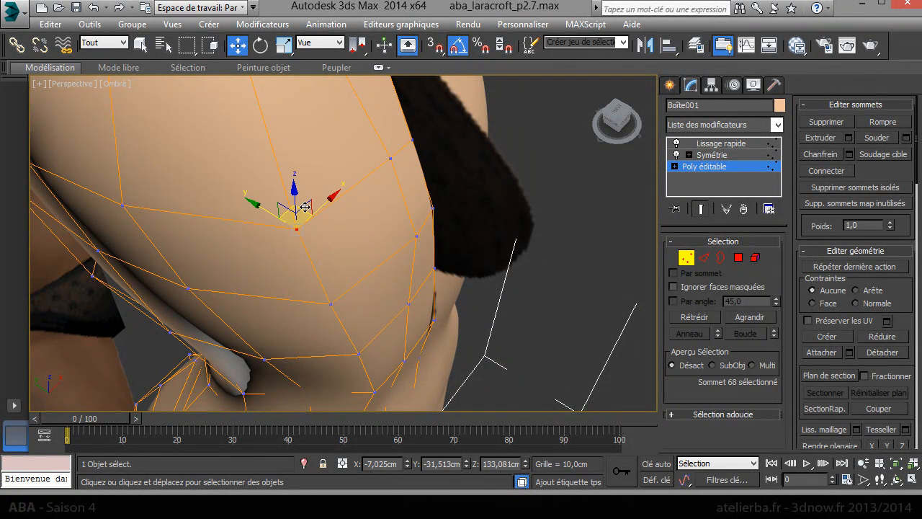
pyautogui.moveTo(304, 215); pyautogui.dragTo(298, 206)
# - Move the upper-chest vertex in the second column from the midline slightly outward in the XY plane to round the chest
pyautogui.scroll(-3, 321, 212)
pyautogui.keyDown('alt'); pyautogui.moveTo(321, 212); pyautogui.dragTo(304, 157, button='middle'); pyautogui.keyUp('alt')
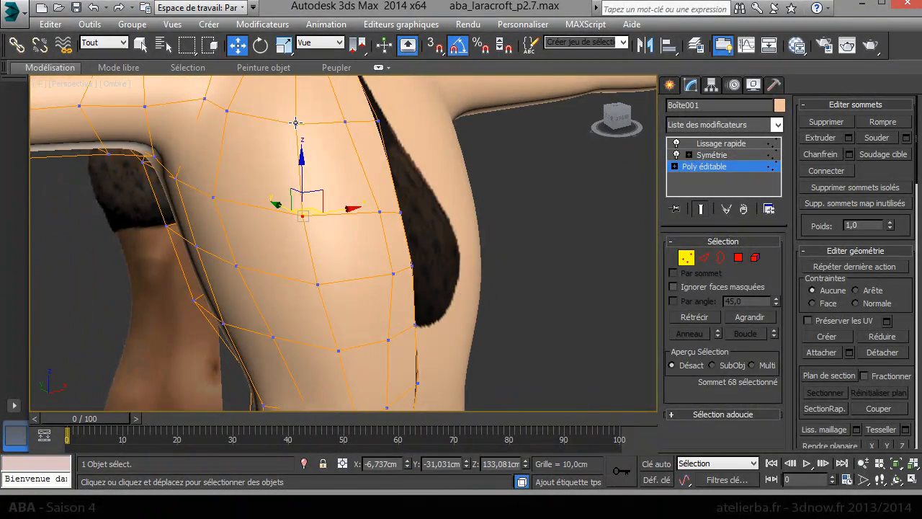
pyautogui.click(297, 123)
pyautogui.moveTo(306, 120); pyautogui.dragTo(302, 119)
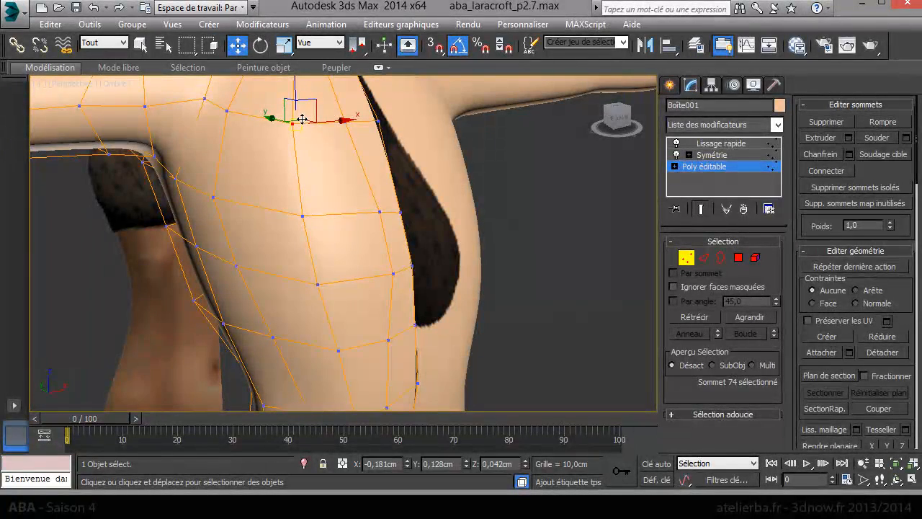
pyautogui.keyDown('alt'); pyautogui.moveTo(314, 179); pyautogui.dragTo(319, 238, button='middle'); pyautogui.keyUp('alt')
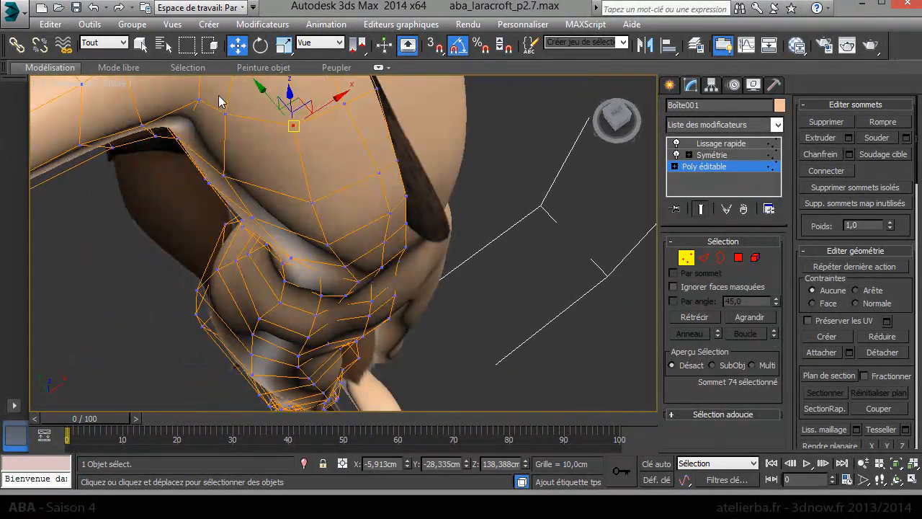
pyautogui.moveTo(302, 100); pyautogui.dragTo(294, 99)
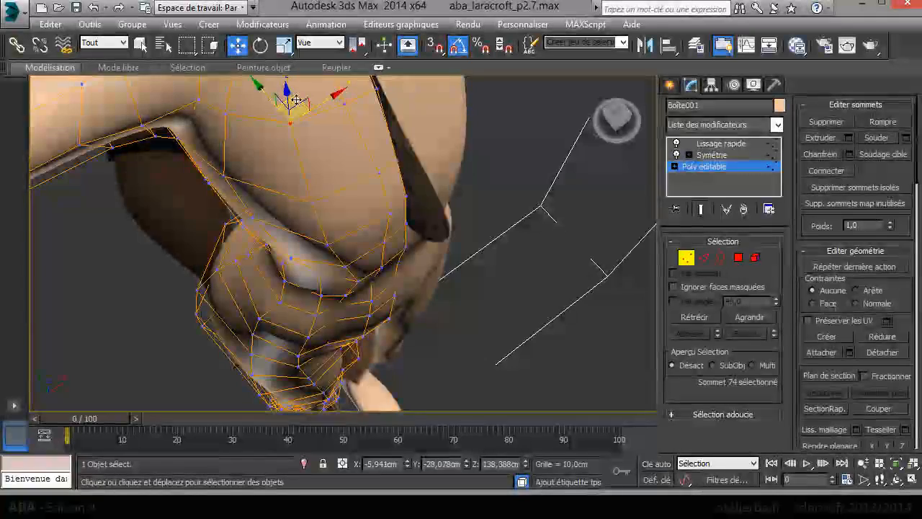
# - Raise the lower-chest midline vertex and the vertex beside it slightly along Z, and adjust their depth along Y
pyautogui.moveTo(359, 142)
pyautogui.keyDown('alt'); pyautogui.mouseDown(button='middle')
pyautogui.moveTo(329, 88)
pyautogui.moveTo(338, 71)
pyautogui.mouseUp(button='middle'); pyautogui.keyUp('alt')
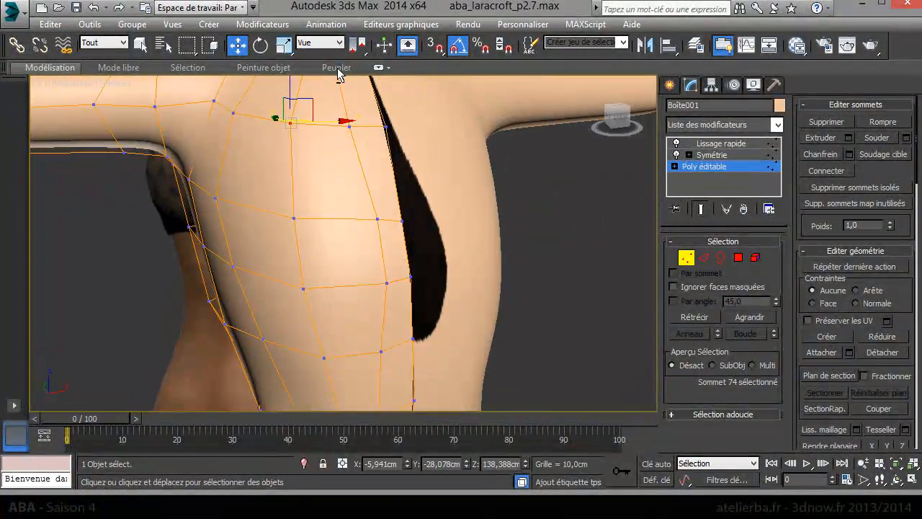
pyautogui.click(304, 290)
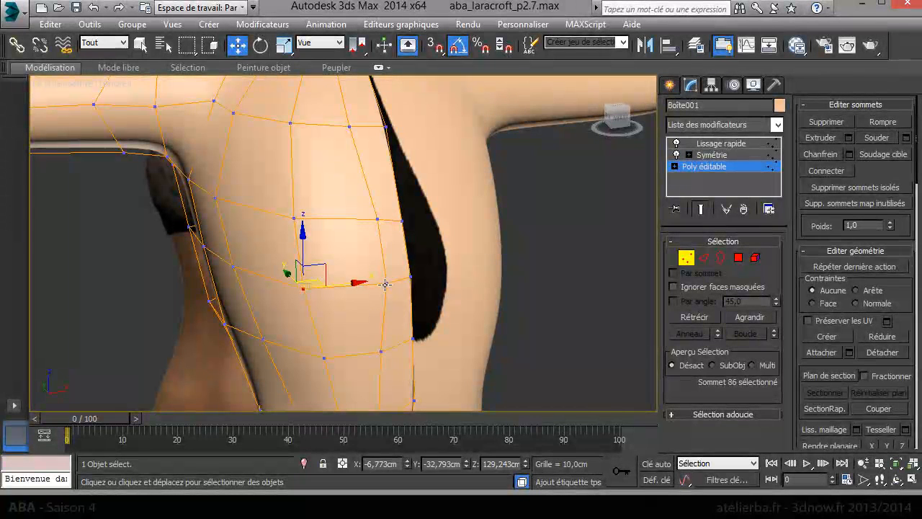
pyautogui.moveTo(427, 290); pyautogui.dragTo(378, 267)
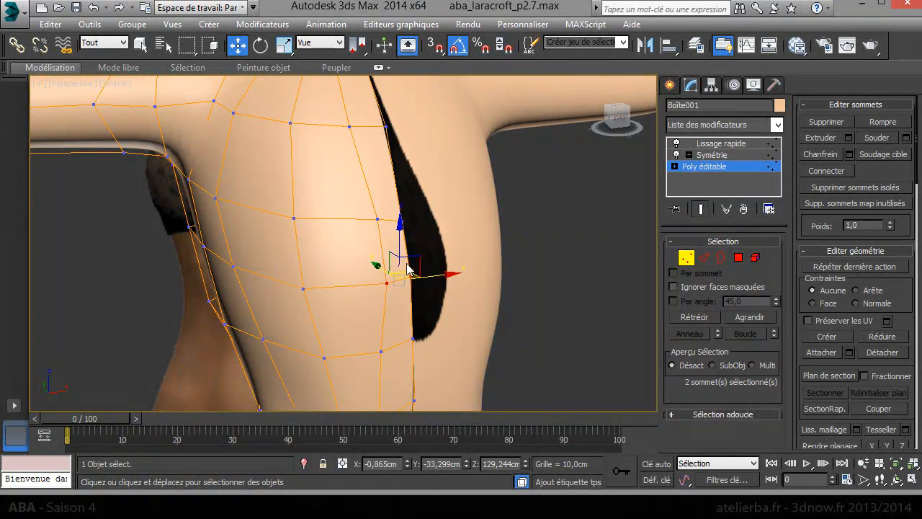
pyautogui.moveTo(401, 237); pyautogui.dragTo(401, 230)
pyautogui.keyDown('alt'); pyautogui.moveTo(436, 261); pyautogui.dragTo(525, 264, button='middle'); pyautogui.keyUp('alt')
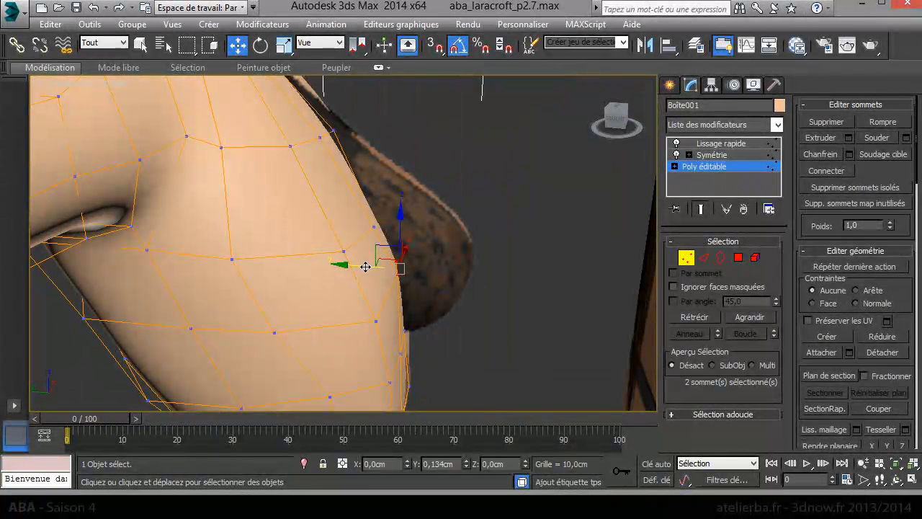
# - Adjust the depth of the mid-chest midline vertex and its neighbour along Y, including the upper-chest vertex beside the midline
pyautogui.click(415, 214)
pyautogui.moveTo(360, 232); pyautogui.dragTo(360, 232)
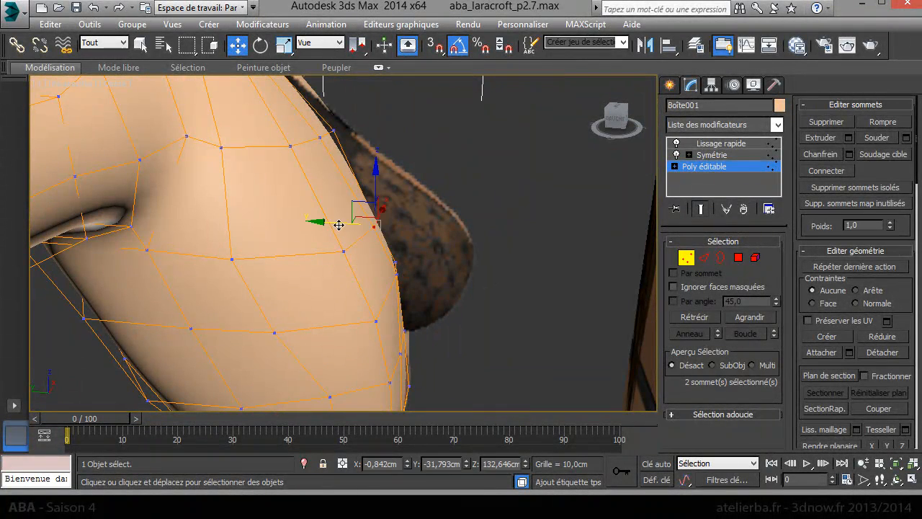
pyautogui.moveTo(321, 150)
pyautogui.mouseDown()
pyautogui.moveTo(301, 129)
pyautogui.moveTo(318, 139)
pyautogui.mouseUp()
pyautogui.click(326, 139)
pyautogui.keyDown('alt'); pyautogui.moveTo(294, 137); pyautogui.dragTo(259, 83, button='middle'); pyautogui.keyUp('alt')
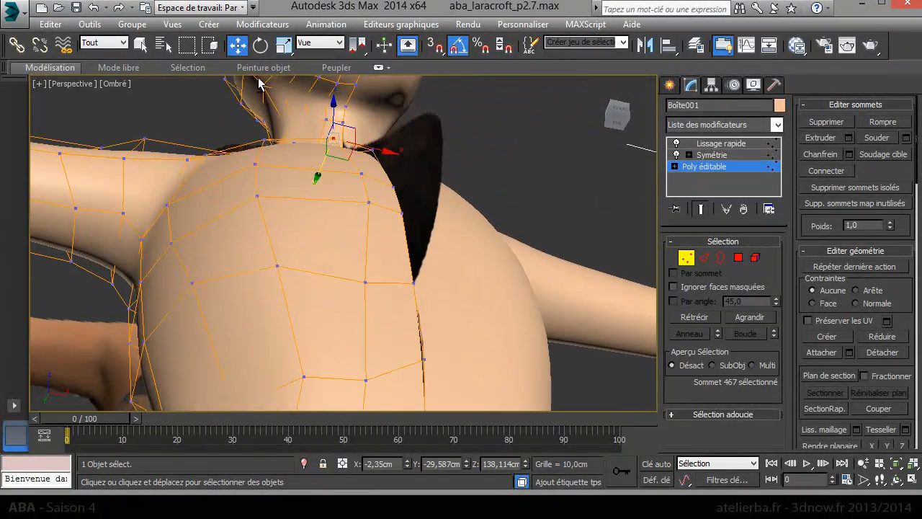
# - Shift the midline vertices of the middle and lower chest along Y to refine the sternum profile
pyautogui.moveTo(401, 184); pyautogui.dragTo(385, 223)
pyautogui.keyDown('alt'); pyautogui.moveTo(406, 272); pyautogui.dragTo(485, 253, button='middle'); pyautogui.keyUp('alt')
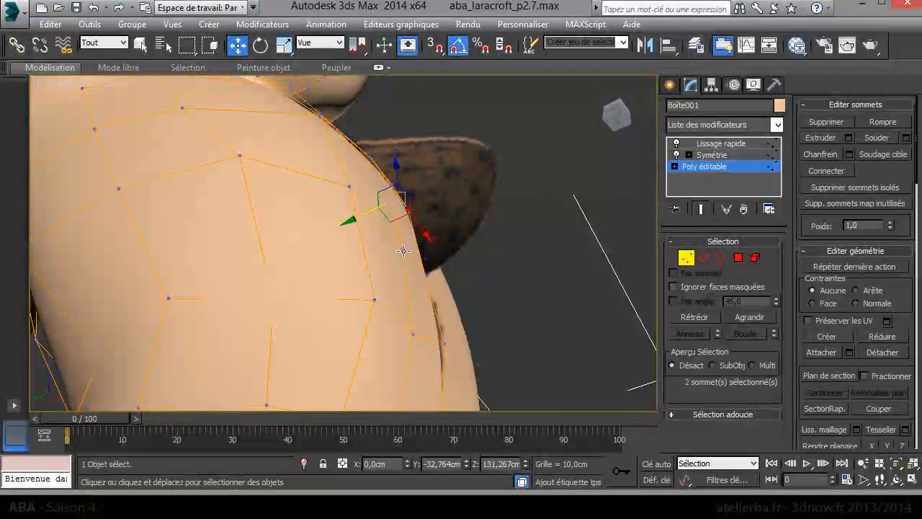
pyautogui.click(401, 248)
pyautogui.moveTo(396, 254); pyautogui.dragTo(393, 276)
# - Shift the midline vertices of the upper abdomen and waist along Y to smooth the belly profile
pyautogui.keyDown('alt'); pyautogui.moveTo(451, 311); pyautogui.dragTo(386, 243, button='middle'); pyautogui.keyUp('alt')
pyautogui.click(387, 247)
pyautogui.moveTo(366, 236); pyautogui.dragTo(361, 231)
pyautogui.keyDown('alt'); pyautogui.moveTo(360, 230); pyautogui.dragTo(492, 210, button='middle'); pyautogui.keyUp('alt')
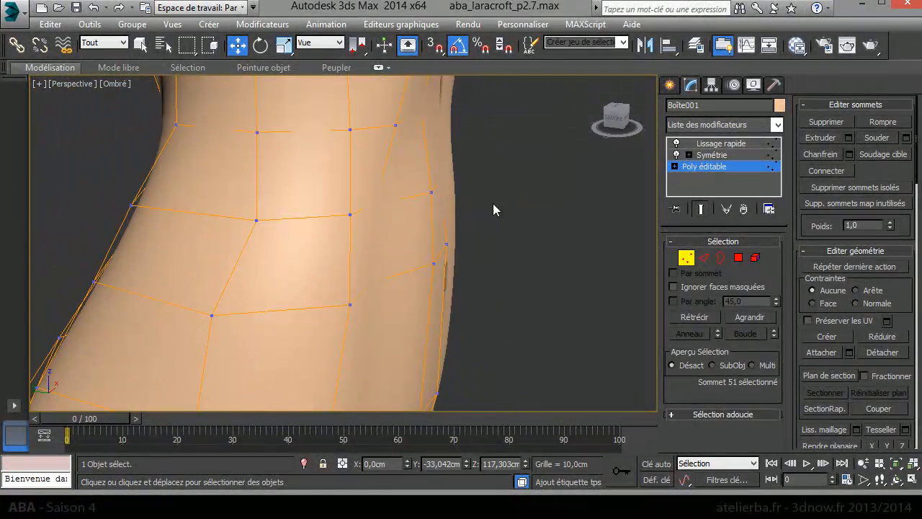
pyautogui.click(443, 194)
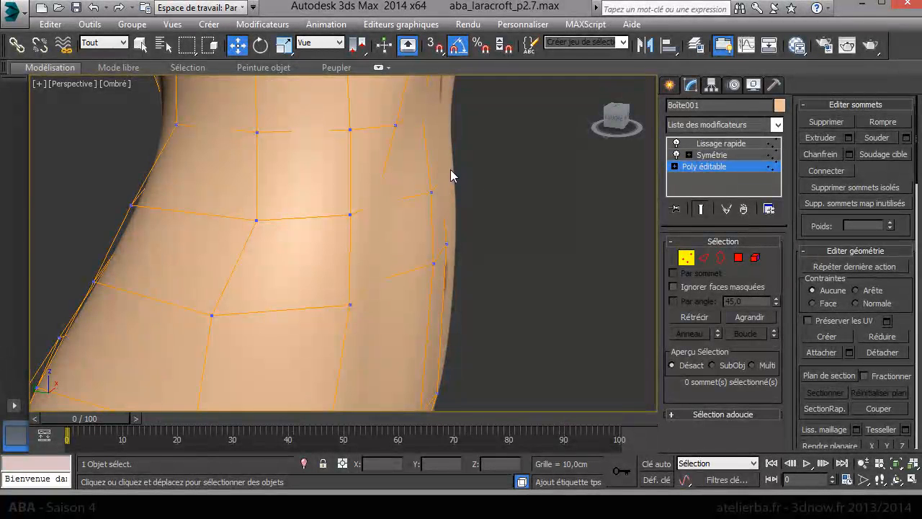
pyautogui.moveTo(461, 192); pyautogui.dragTo(467, 195)
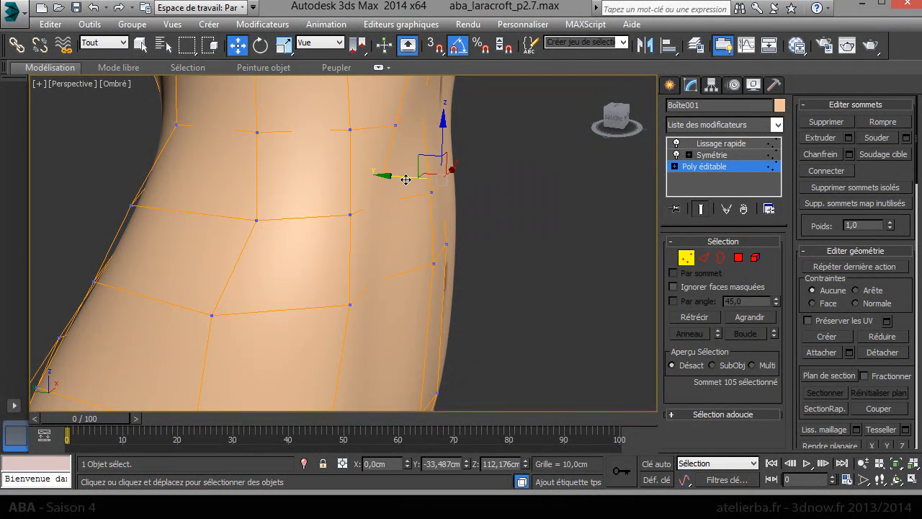
pyautogui.moveTo(406, 179); pyautogui.dragTo(425, 241)
# - Shift the midline vertices of the lower abdomen and pubic area along Y
pyautogui.moveTo(489, 308); pyautogui.dragTo(444, 261, button='middle')
pyautogui.click(422, 260)
pyautogui.moveTo(398, 240); pyautogui.dragTo(402, 243)
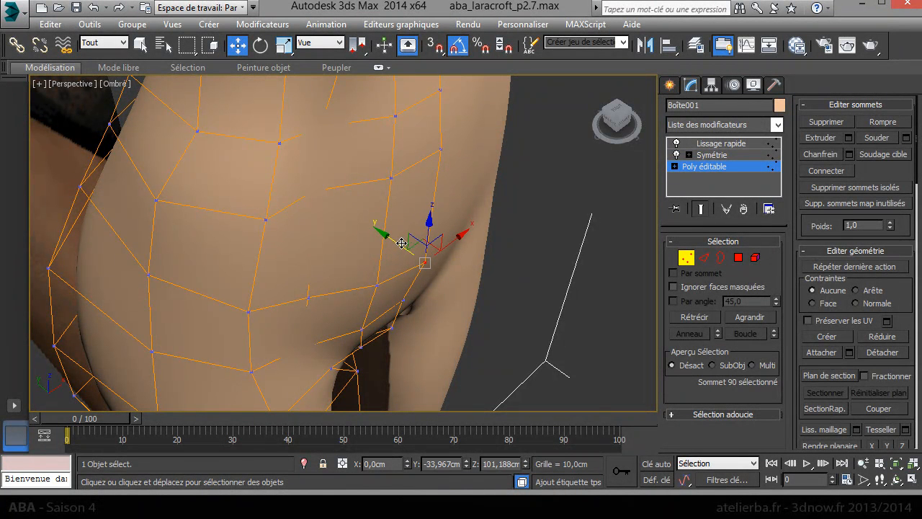
pyautogui.click(402, 300)
pyautogui.moveTo(388, 294); pyautogui.dragTo(391, 305)
pyautogui.keyDown('alt'); pyautogui.moveTo(428, 289); pyautogui.dragTo(387, 270, button='middle'); pyautogui.keyUp('alt')
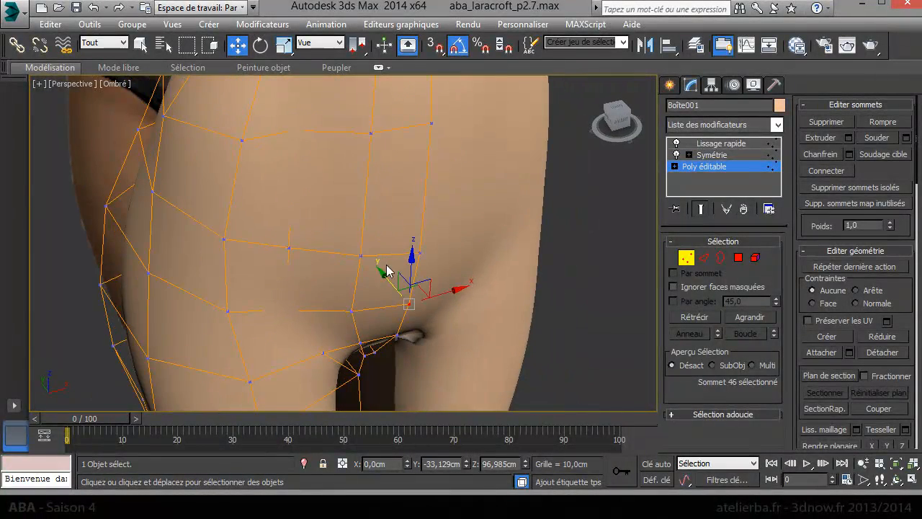
# - Move the vertex at the front of the hip, beside the lower abdomen, slightly along Y
pyautogui.scroll(-3, 345, 333)
pyautogui.click(320, 315)
pyautogui.keyDown('alt'); pyautogui.moveTo(321, 314); pyautogui.dragTo(317, 307, button='middle'); pyautogui.keyUp('alt')
pyautogui.moveTo(292, 292); pyautogui.dragTo(298, 295)
pyautogui.keyDown('alt'); pyautogui.moveTo(401, 305); pyautogui.dragTo(379, 296, button='middle'); pyautogui.keyUp('alt')
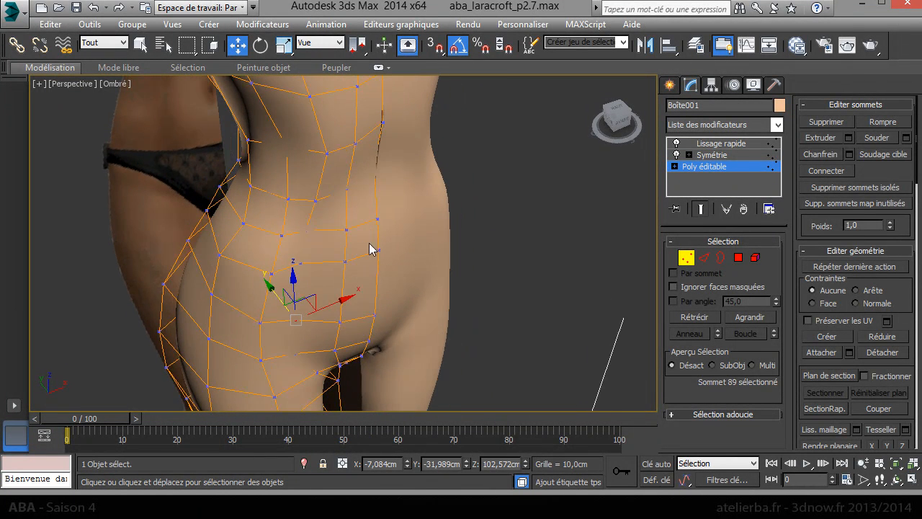
# - In the front view, move the outer vertex of the under-bust row slightly outward along X
pyautogui.moveTo(415, 211); pyautogui.dragTo(437, 314, button='middle')
pyautogui.moveTo(437, 313); pyautogui.dragTo(464, 326, button='middle')
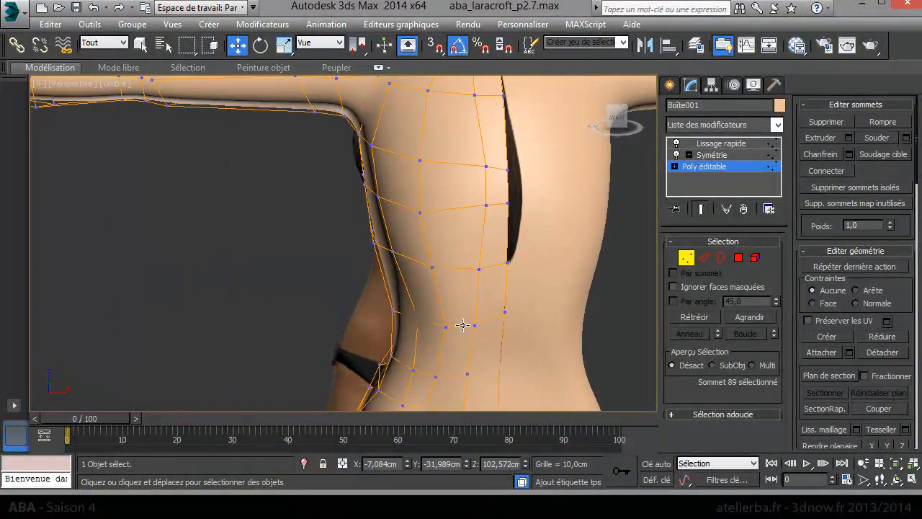
pyautogui.press('f')
pyautogui.press('z')
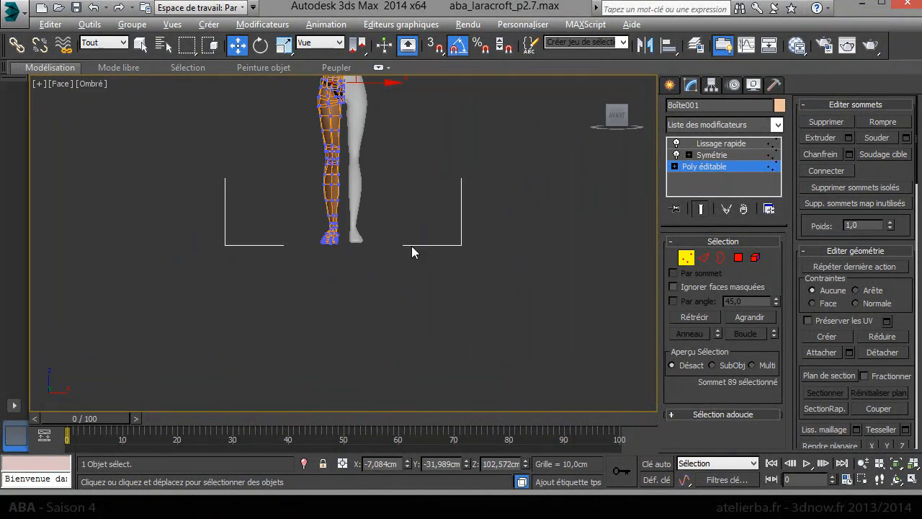
pyautogui.scroll(5, 397, 299)
pyautogui.scroll(3, 374, 252)
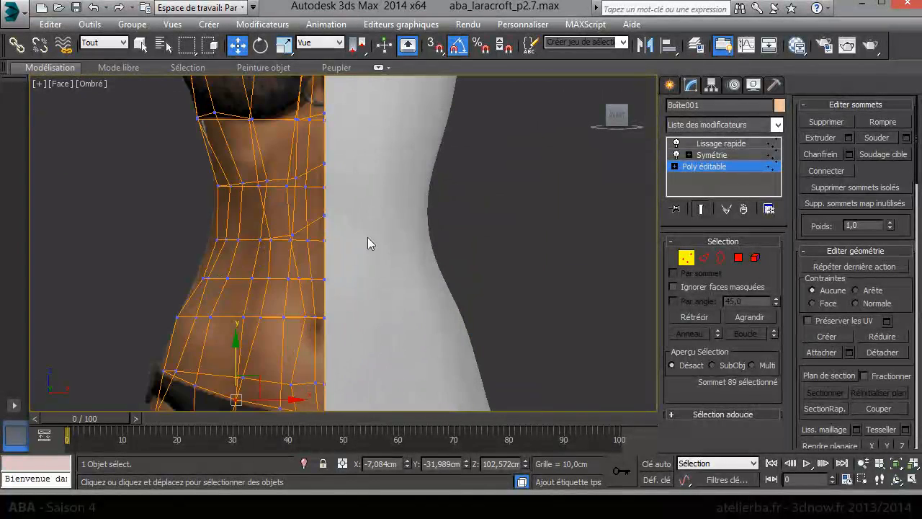
pyautogui.scroll(3, 490, 296)
pyautogui.scroll(3, 477, 284)
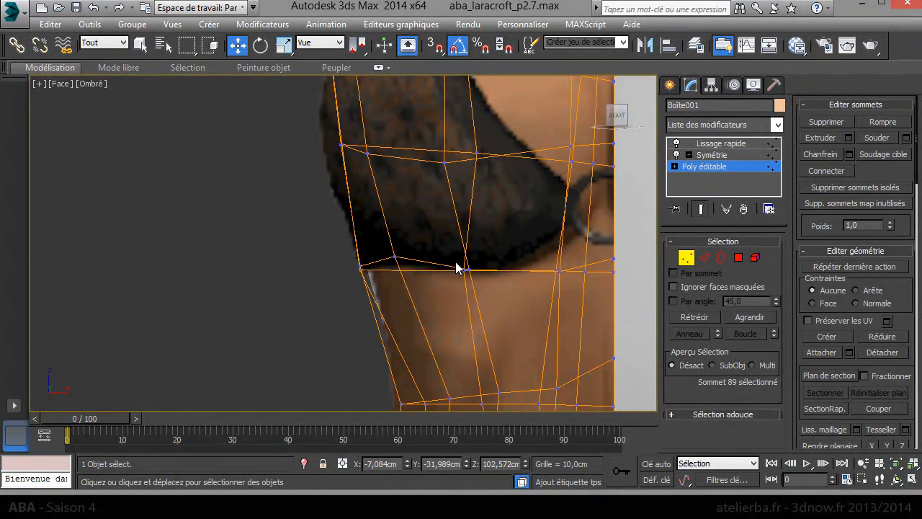
pyautogui.moveTo(456, 267); pyautogui.dragTo(447, 317, button='middle')
pyautogui.click(385, 311)
pyautogui.moveTo(421, 312); pyautogui.dragTo(414, 312)
pyautogui.moveTo(430, 329); pyautogui.dragTo(389, 336, button='middle')
# - Move the front under-bust vertex beside the midline up and toward the sternum in the front view, following the bra's lower edge
pyautogui.click(507, 329)
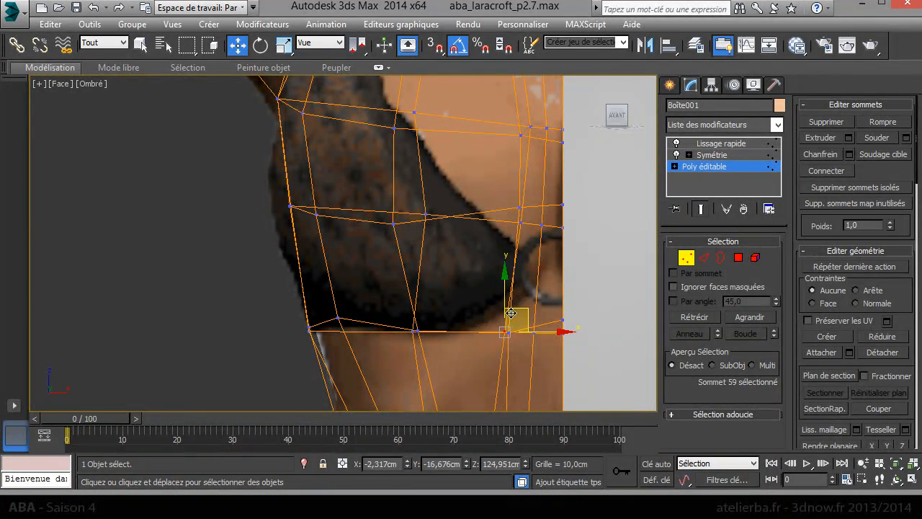
pyautogui.press('p')
pyautogui.scroll(-4, 509, 327)
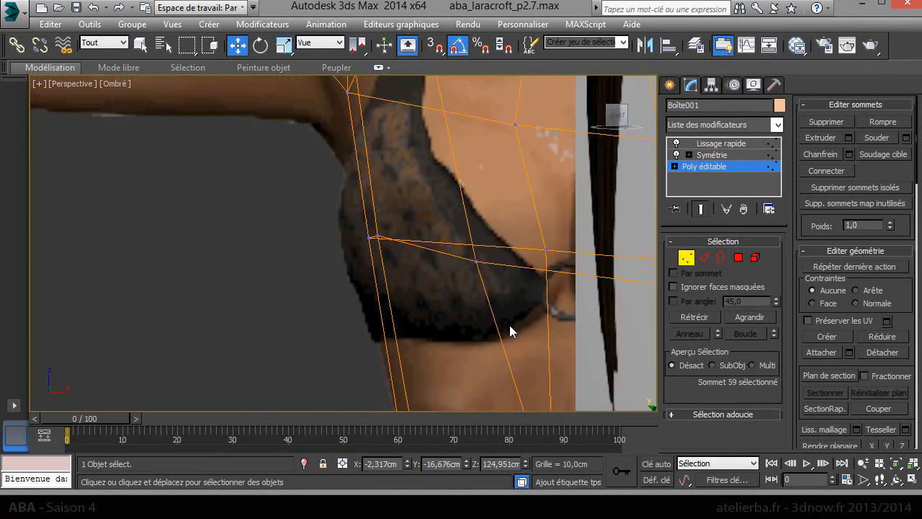
pyautogui.moveTo(541, 314); pyautogui.dragTo(453, 267, button='middle')
pyautogui.click(409, 301)
pyautogui.press('f')
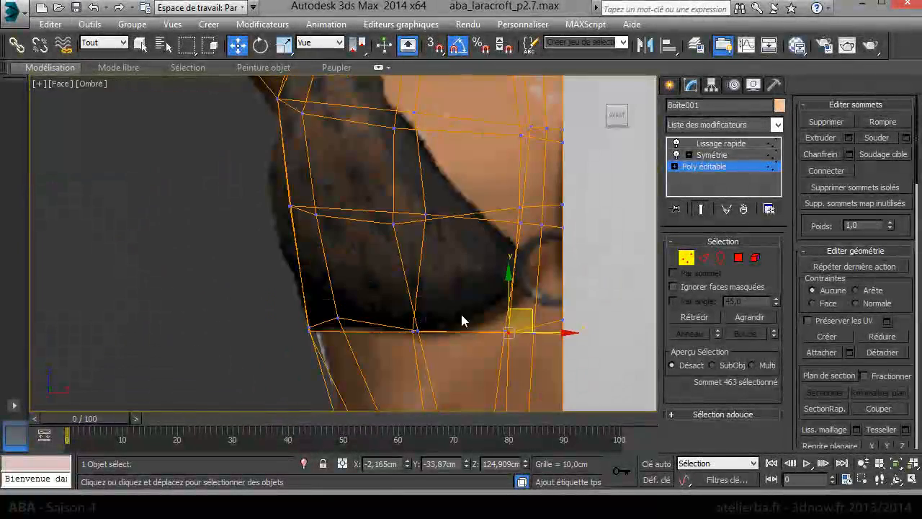
pyautogui.moveTo(530, 298); pyautogui.dragTo(539, 280)
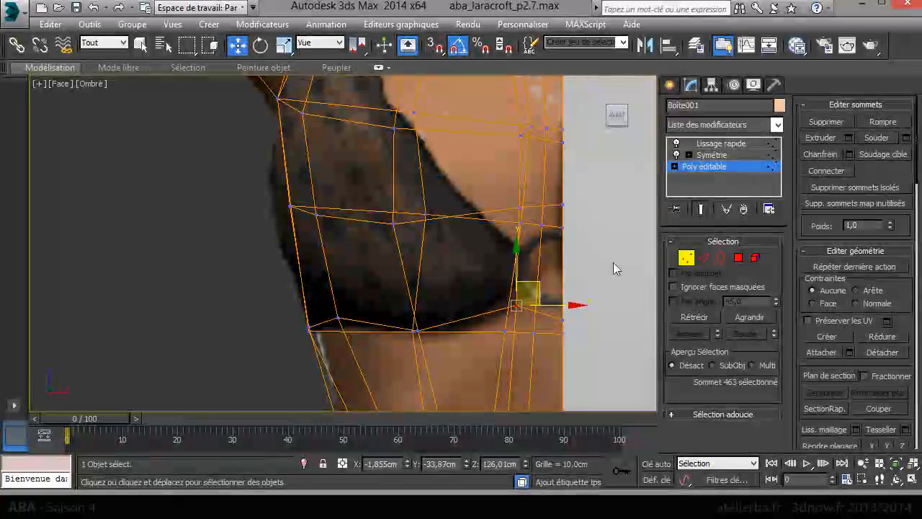
# - Move the two overlapping vertices on the side of the chest at mid-bust height slightly outward along X
pyautogui.moveTo(595, 297); pyautogui.dragTo(586, 391, button='middle')
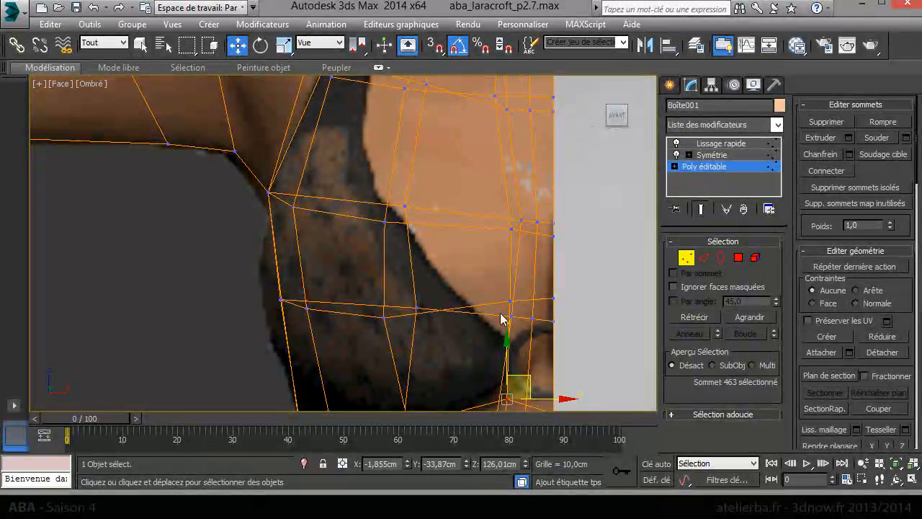
pyautogui.moveTo(380, 290); pyautogui.dragTo(433, 205, button='middle')
pyautogui.moveTo(316, 258); pyautogui.dragTo(318, 259)
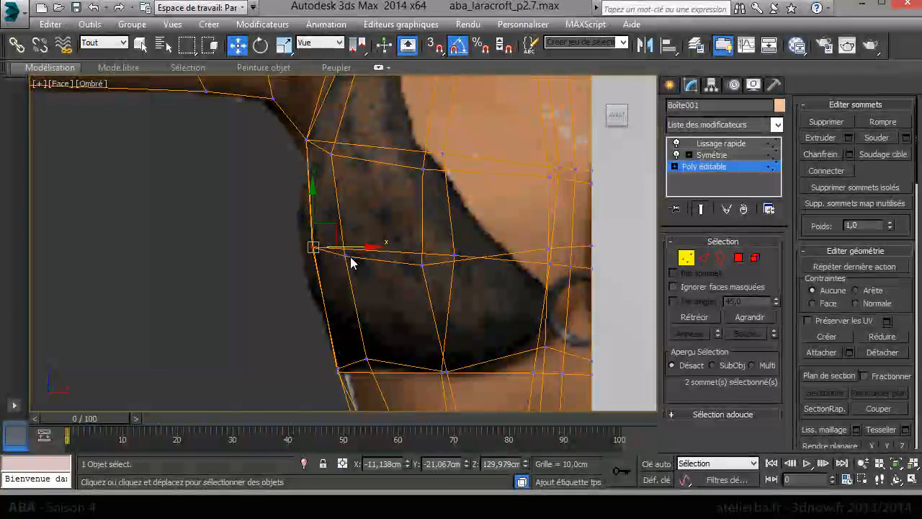
pyautogui.click(438, 270)
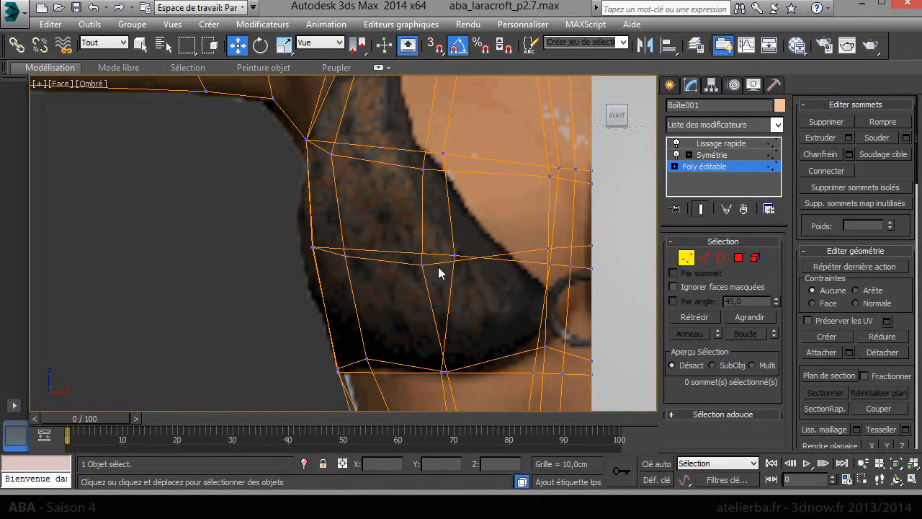
# - Switch the body to polygon editing in the perspective view and display only the unsmoothed base mesh
pyautogui.press('p')
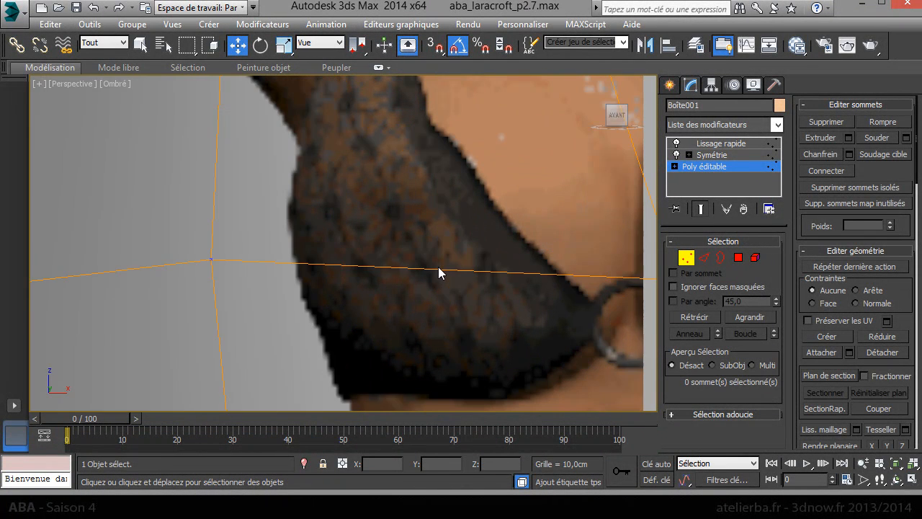
pyautogui.scroll(-5, 427, 217)
pyautogui.keyDown('alt'); pyautogui.moveTo(425, 226); pyautogui.dragTo(362, 213, button='middle'); pyautogui.keyUp('alt')
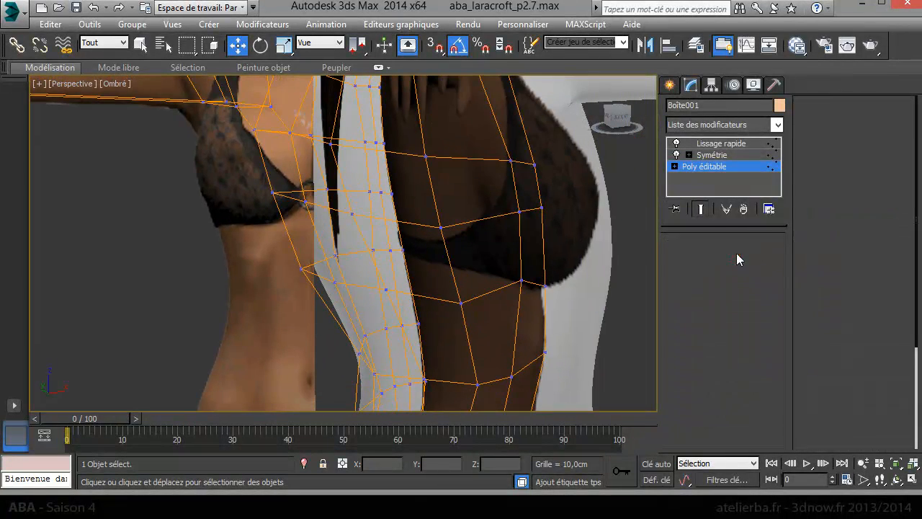
pyautogui.click(738, 257)
pyautogui.moveTo(533, 257); pyautogui.dragTo(454, 257, button='middle')
pyautogui.scroll(4, 470, 254)
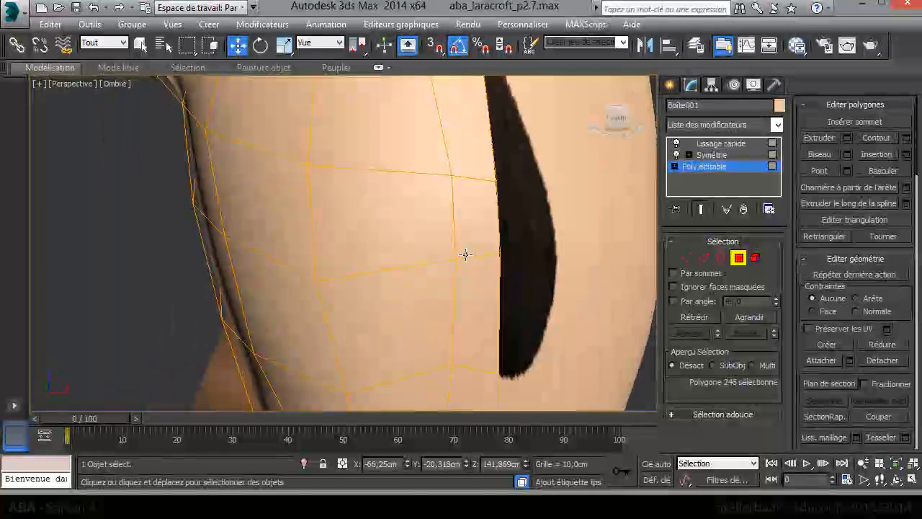
pyautogui.click(699, 210)
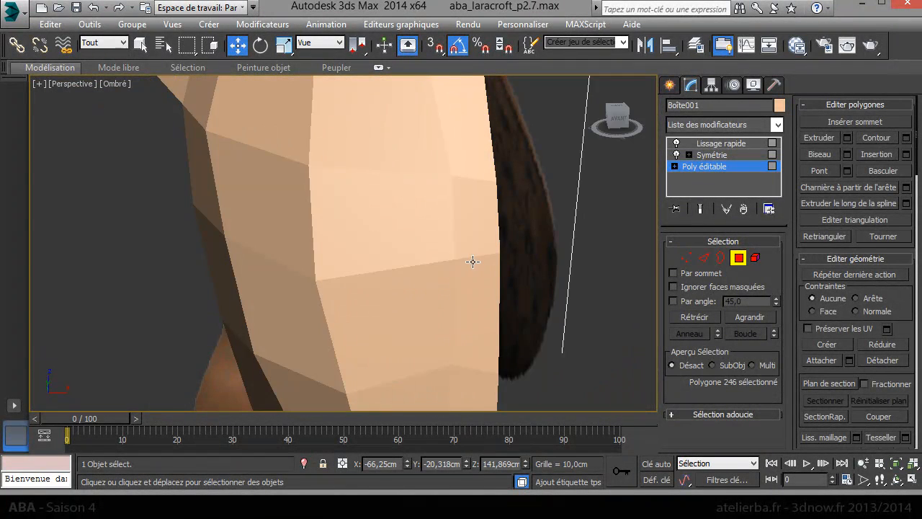
pyautogui.keyDown('alt'); pyautogui.moveTo(472, 261); pyautogui.dragTo(489, 260, button='middle'); pyautogui.keyUp('alt')
pyautogui.keyDown('alt'); pyautogui.moveTo(394, 259); pyautogui.dragTo(392, 298, button='middle'); pyautogui.keyUp('alt')
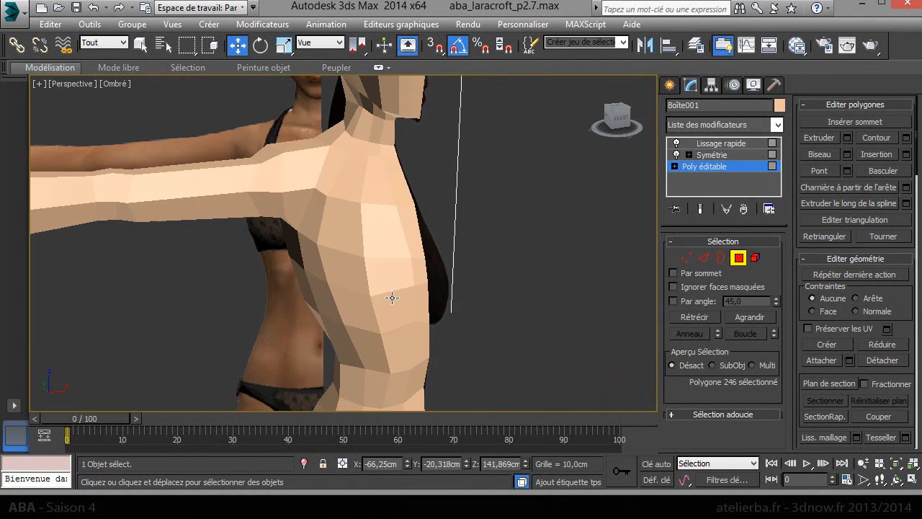
# - Bevel the six polygons on the front of the chest outward with a smaller outline to form the breast volume
pyautogui.click(350, 270)
pyautogui.keyDown('ctrl'); pyautogui.click(360, 317); pyautogui.keyUp('ctrl')
pyautogui.keyDown('ctrl'); pyautogui.click(387, 313); pyautogui.keyUp('ctrl')
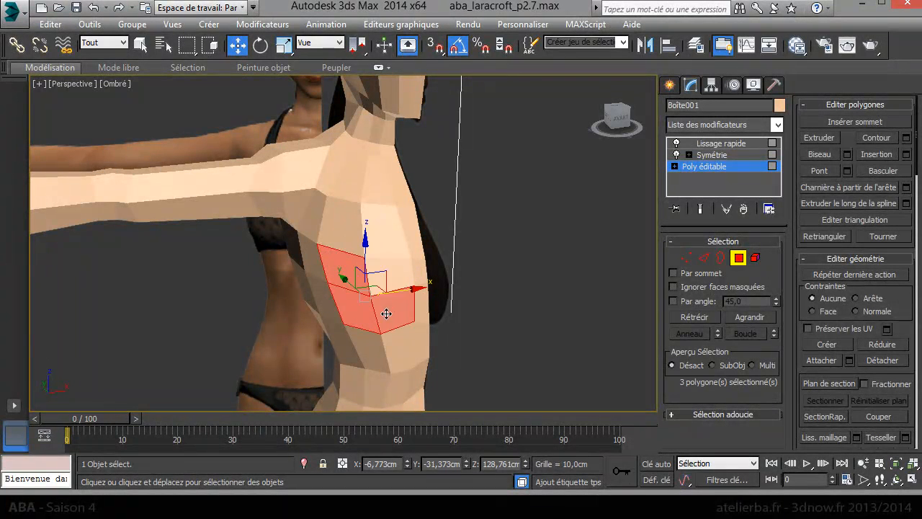
pyautogui.keyDown('ctrl'); pyautogui.click(392, 274); pyautogui.keyUp('ctrl')
pyautogui.keyDown('ctrl'); pyautogui.click(380, 225); pyautogui.keyUp('ctrl')
pyautogui.keyDown('ctrl'); pyautogui.click(345, 222); pyautogui.keyUp('ctrl')
pyautogui.keyDown('alt'); pyautogui.moveTo(392, 263); pyautogui.dragTo(415, 248, button='middle'); pyautogui.keyUp('alt')
pyautogui.rightClick(415, 248)
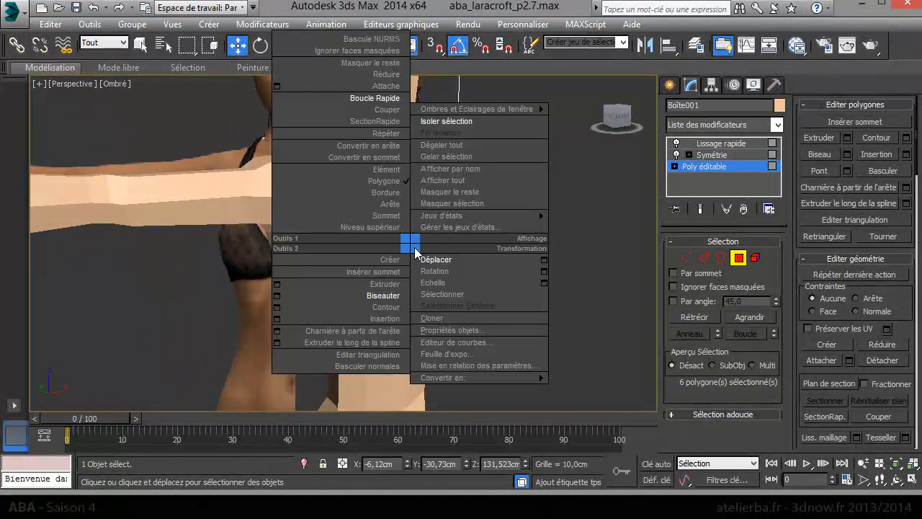
pyautogui.click(381, 294)
pyautogui.moveTo(392, 307); pyautogui.dragTo(402, 292)
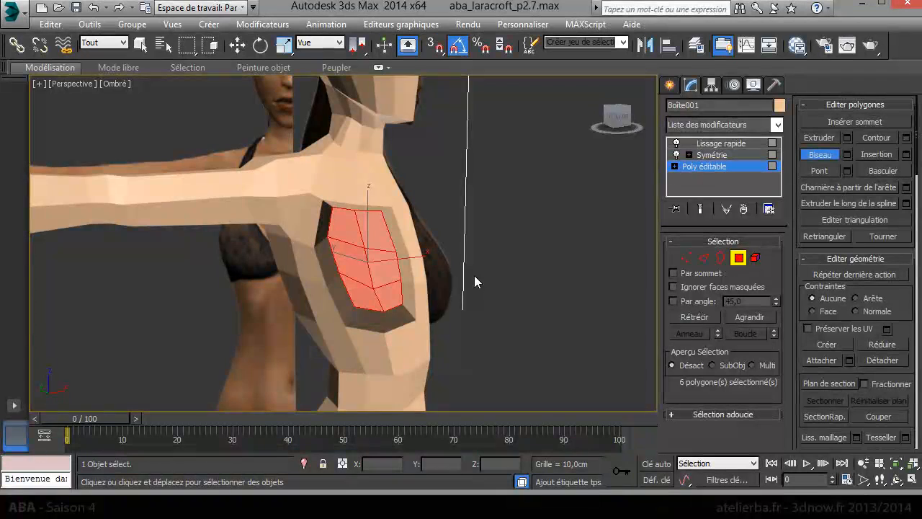
# - Show the body see-through with its edges displayed in the left view, and switch to moving vertices around the bust
pyautogui.press('f')
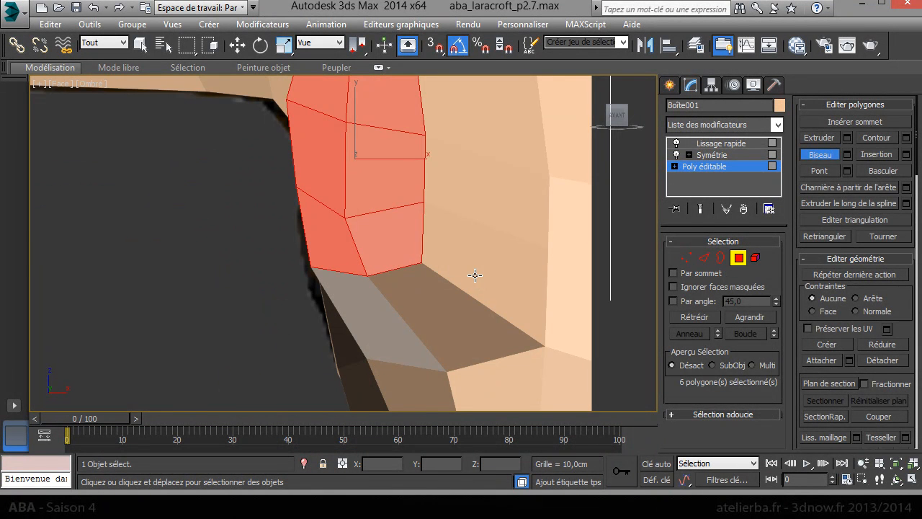
pyautogui.press('l')
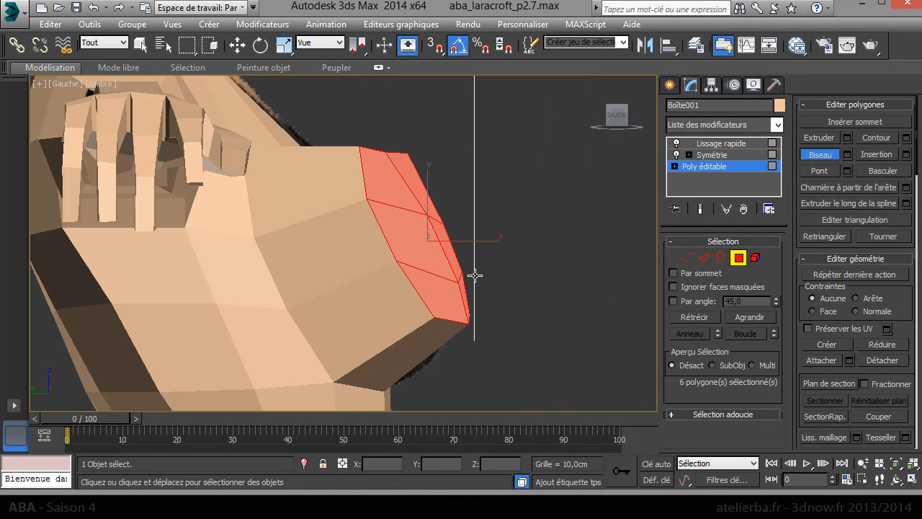
pyautogui.click(685, 258)
pyautogui.press('w')
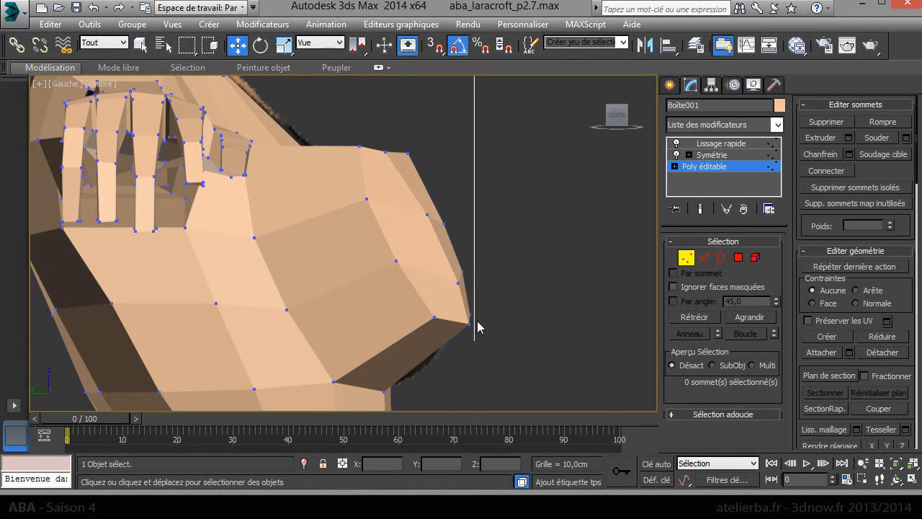
pyautogui.hotkey('alt', 'x')
pyautogui.moveTo(450, 301); pyautogui.dragTo(517, 263, button='middle')
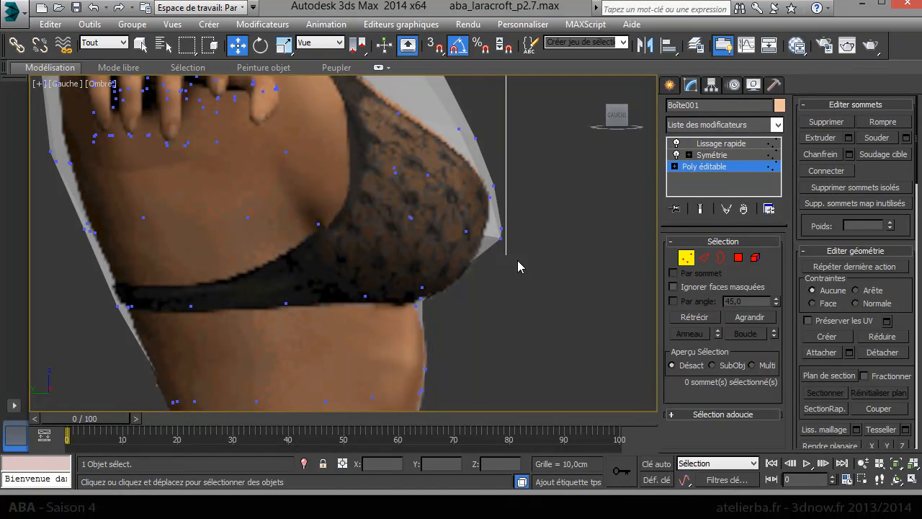
pyautogui.press('F4')
pyautogui.moveTo(517, 260); pyautogui.dragTo(524, 319, button='middle')
# - Move the three lowest vertices of the bevelled breast down and back onto the bra's lower contour in the left view
pyautogui.click(473, 291)
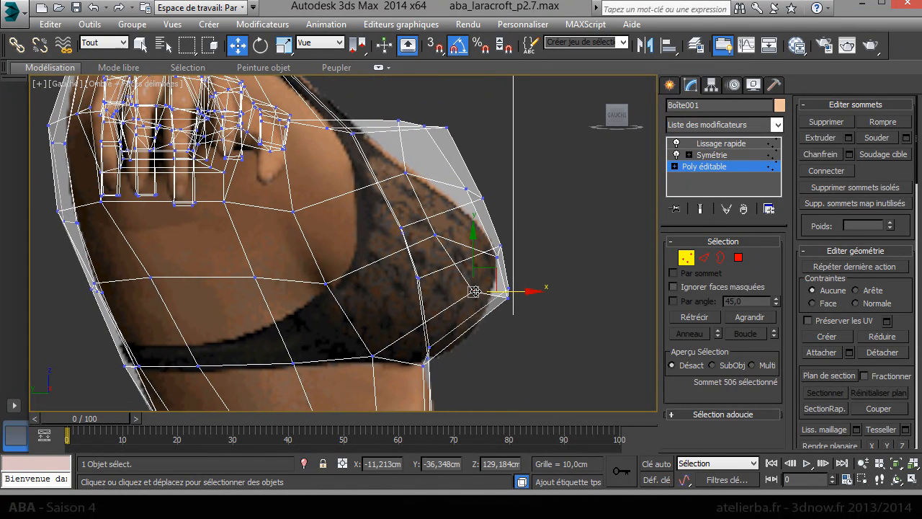
pyautogui.moveTo(491, 271); pyautogui.dragTo(443, 308)
pyautogui.click(507, 297)
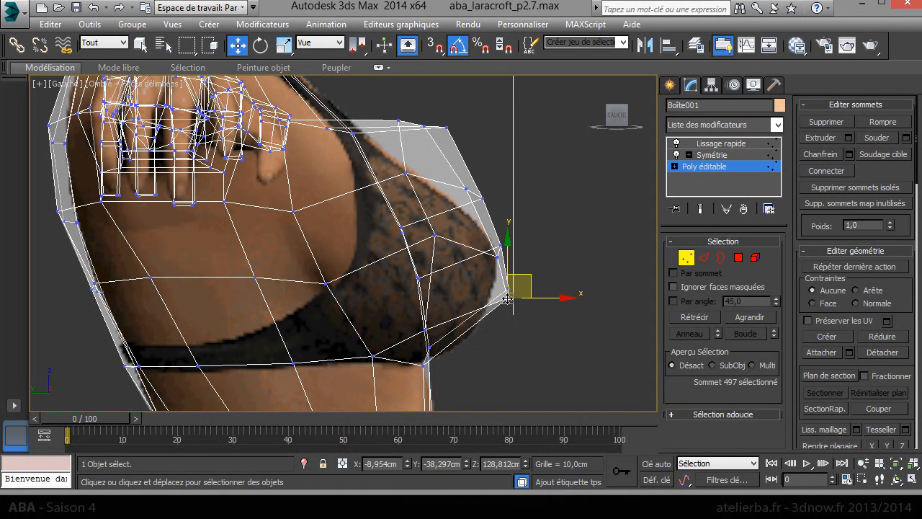
pyautogui.moveTo(530, 285); pyautogui.dragTo(513, 311)
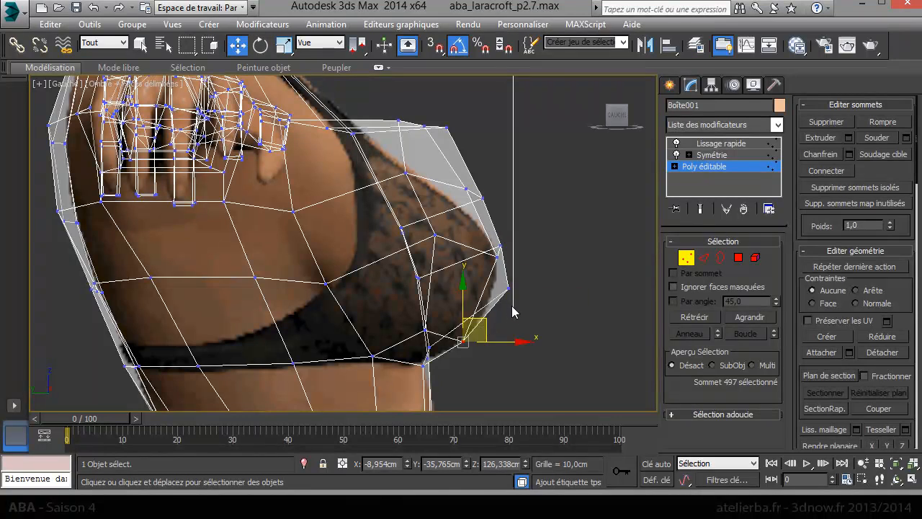
pyautogui.click(509, 290)
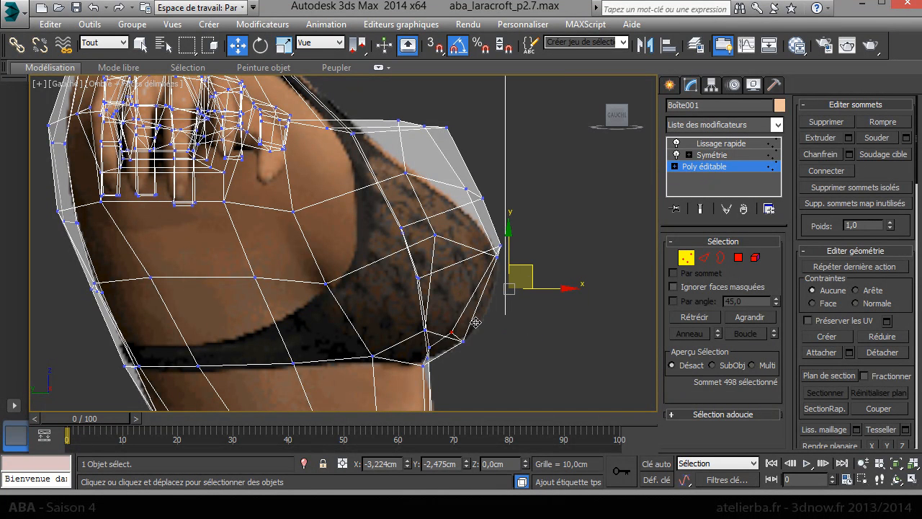
pyautogui.moveTo(481, 321)
pyautogui.mouseDown()
pyautogui.moveTo(454, 321)
pyautogui.moveTo(474, 322)
pyautogui.moveTo(465, 324)
pyautogui.mouseUp()
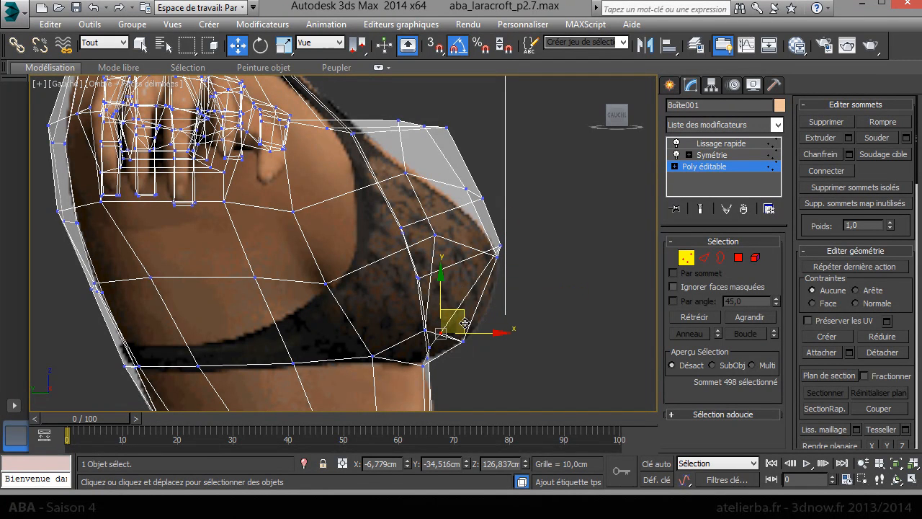
# - Move the middle and upper two outer-side vertices of the bevelled breast down and back toward the armpit in the left view
pyautogui.click(436, 234)
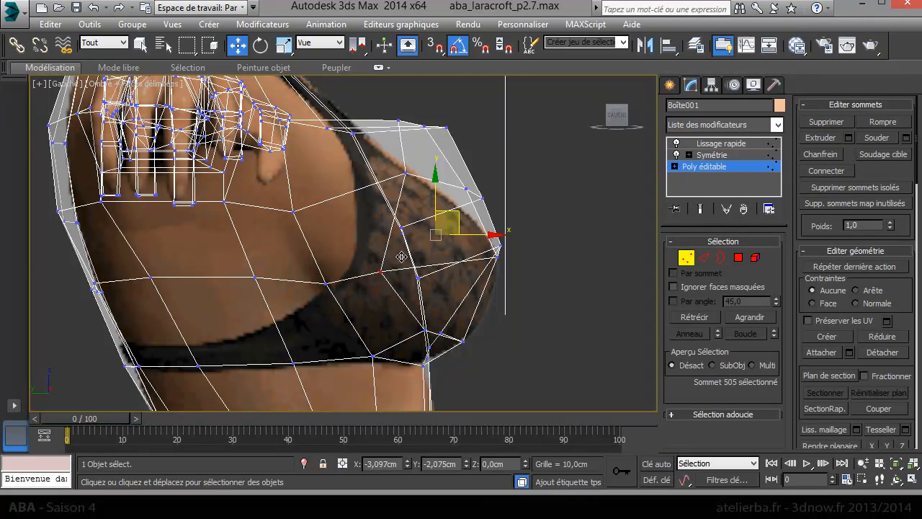
pyautogui.moveTo(458, 218); pyautogui.dragTo(401, 256)
pyautogui.click(404, 173)
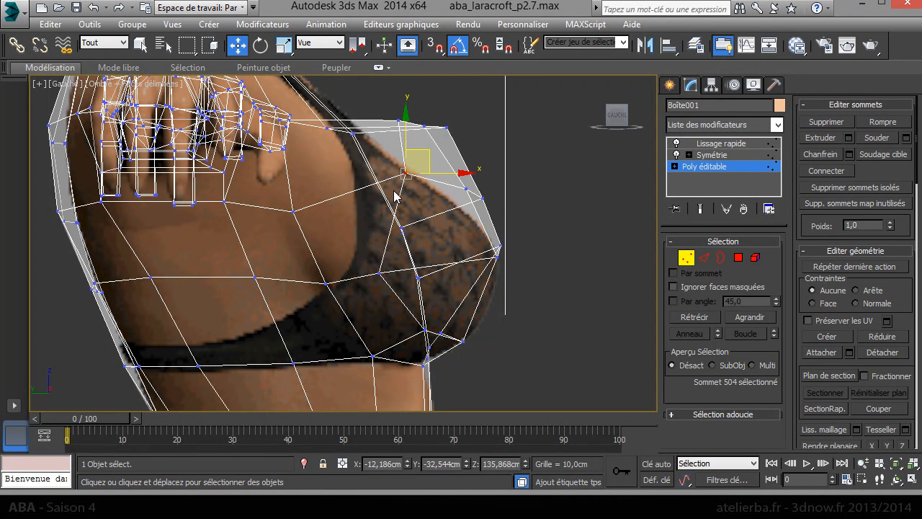
pyautogui.moveTo(425, 153); pyautogui.dragTo(366, 196)
pyautogui.click(397, 117)
pyautogui.moveTo(397, 117); pyautogui.dragTo(351, 149)
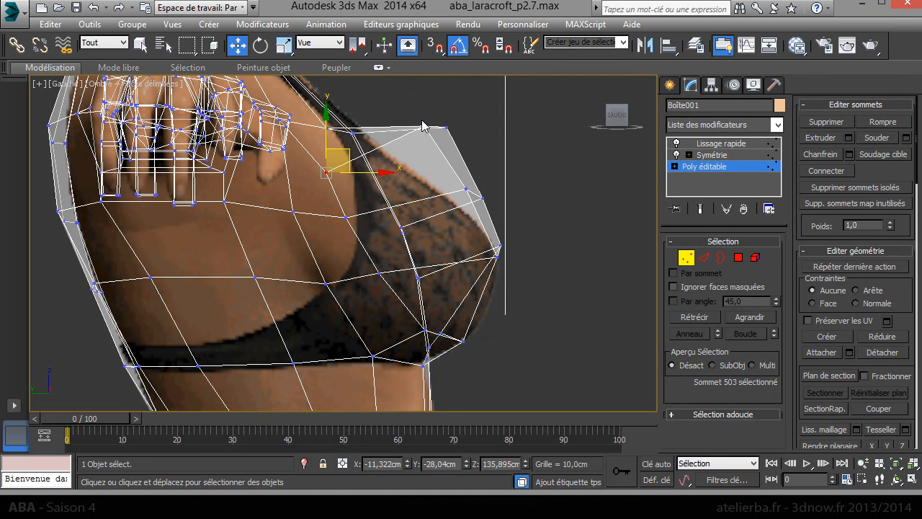
# - Move the breast's top middle vertex and the upper front vertex below it down and back onto the bra's upper contour
pyautogui.click(424, 126)
pyautogui.moveTo(423, 127); pyautogui.dragTo(414, 147)
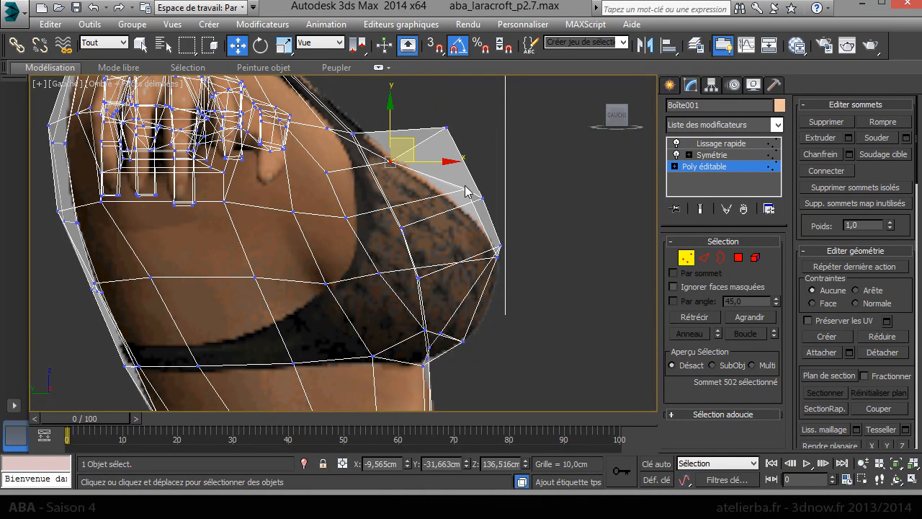
pyautogui.click(466, 189)
pyautogui.moveTo(482, 178); pyautogui.dragTo(474, 186)
# - Move the upper three inner-side vertices of the breast down and back toward the sternum in the left view
pyautogui.click(447, 126)
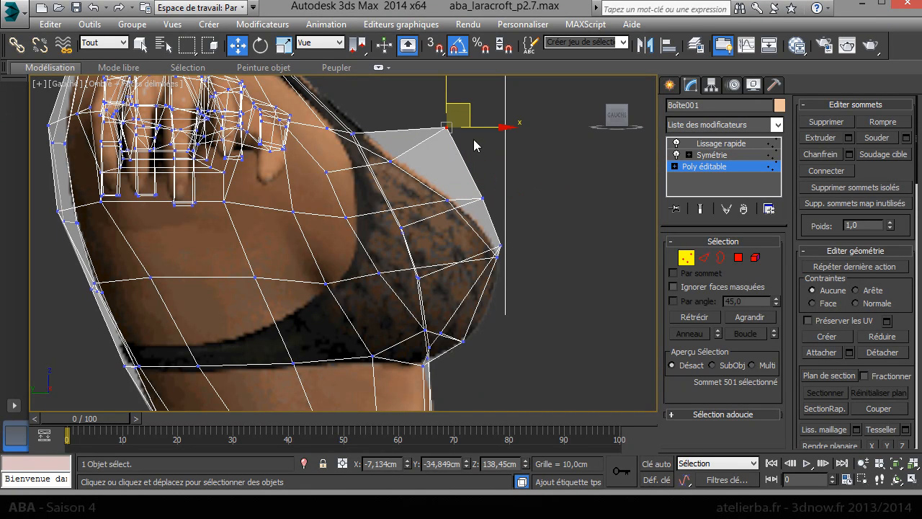
pyautogui.moveTo(470, 110); pyautogui.dragTo(399, 147)
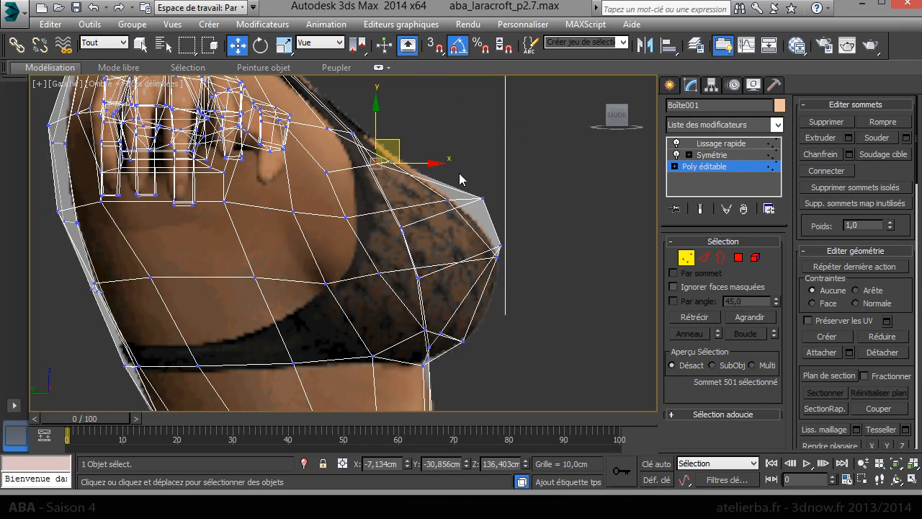
pyautogui.click(481, 199)
pyautogui.moveTo(507, 185); pyautogui.dragTo(416, 193)
pyautogui.click(402, 227)
pyautogui.click(402, 232)
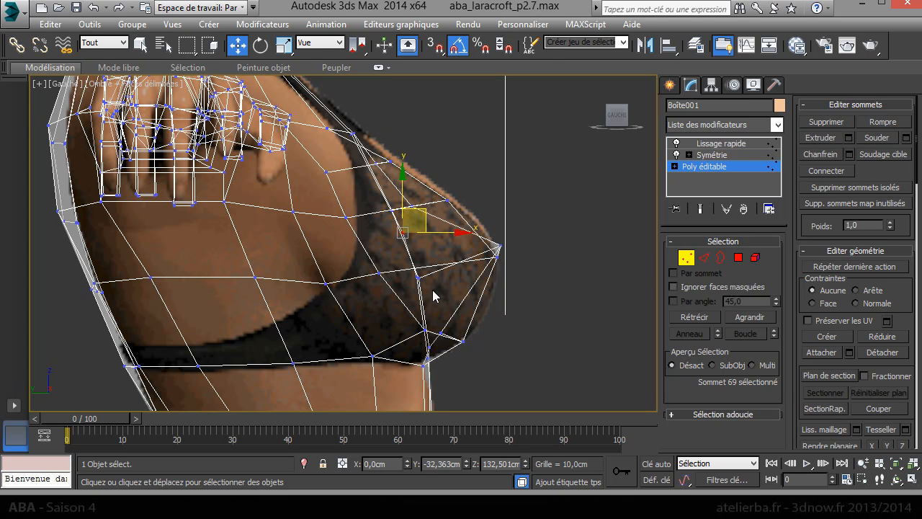
pyautogui.click(498, 245)
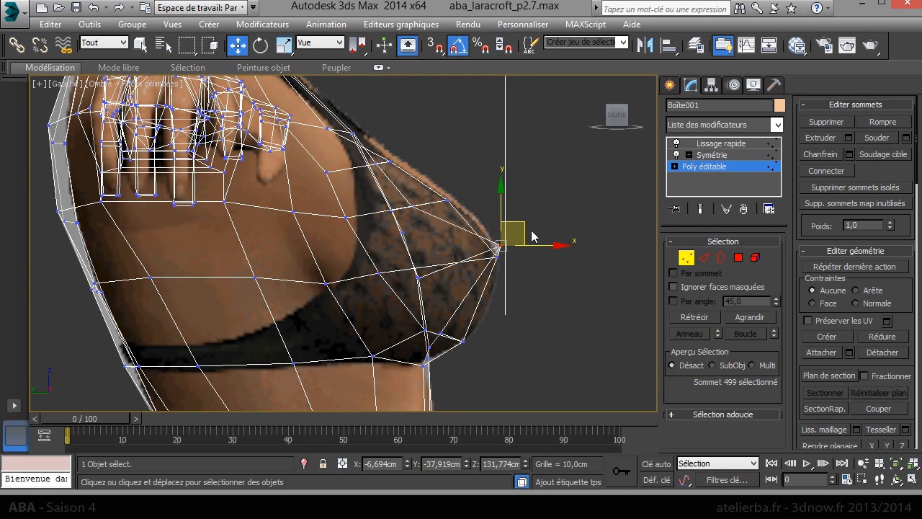
pyautogui.moveTo(526, 229); pyautogui.dragTo(474, 247)
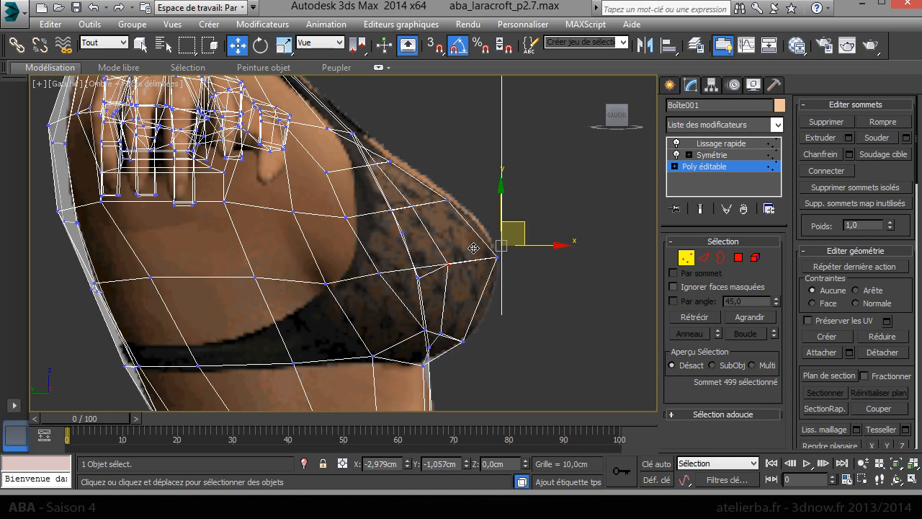
# - Lower the chest vertices near the midline at mid-bust height, and move the adjacent inner breast vertex down and slightly forward
pyautogui.click(448, 263)
pyautogui.click(420, 278)
pyautogui.moveTo(438, 266)
pyautogui.mouseDown()
pyautogui.moveTo(448, 277)
pyautogui.moveTo(436, 278)
pyautogui.moveTo(448, 280)
pyautogui.moveTo(467, 268)
pyautogui.moveTo(439, 259)
pyautogui.moveTo(440, 281)
pyautogui.mouseUp()
pyautogui.click(417, 276)
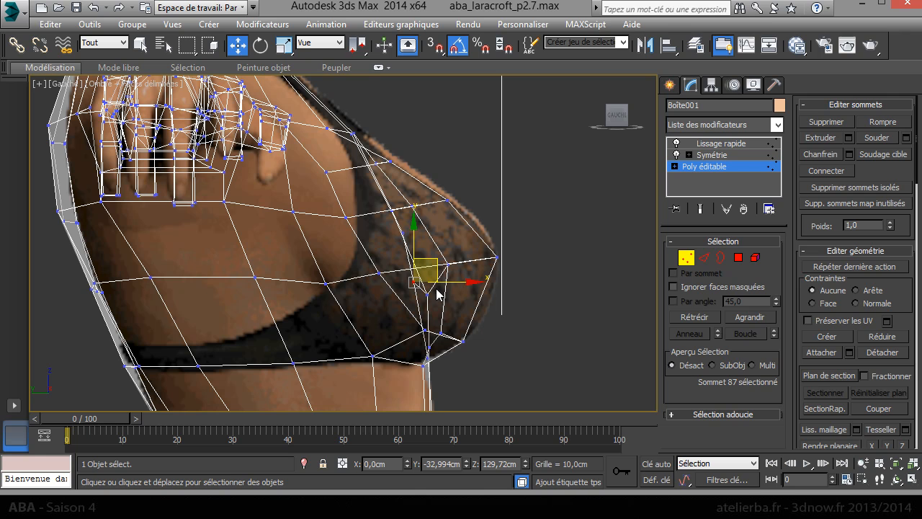
pyautogui.moveTo(437, 273); pyautogui.dragTo(482, 274)
pyautogui.click(449, 263)
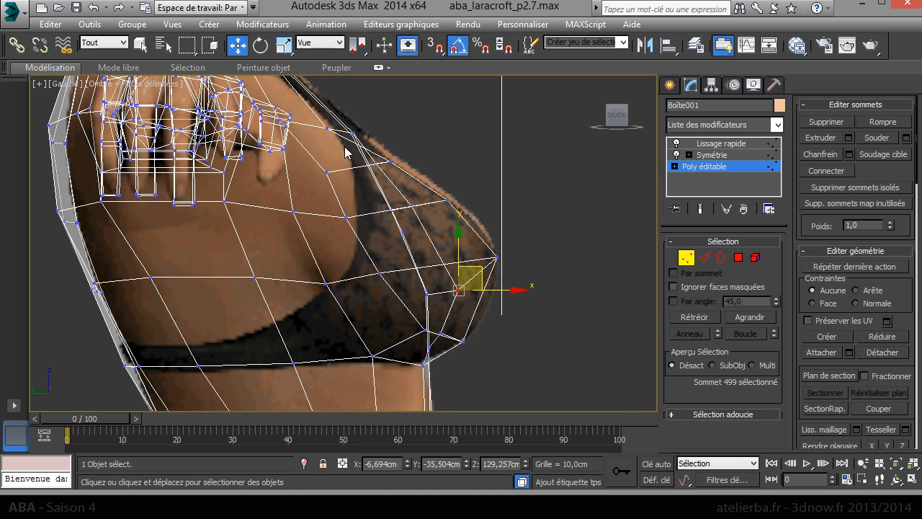
# - Move the chest vertex just above the breast's top edge slightly up and forward in the left view
pyautogui.click(325, 129)
pyautogui.moveTo(347, 113); pyautogui.dragTo(362, 95)
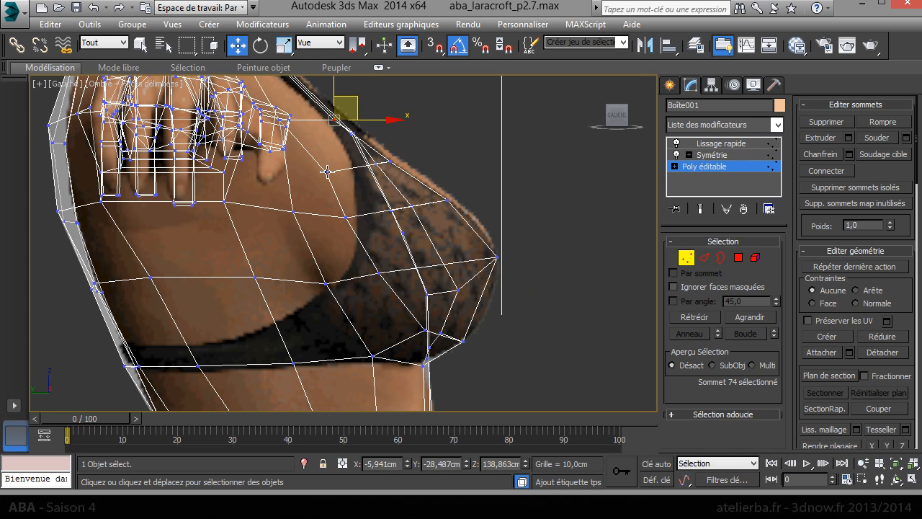
pyautogui.click(327, 171)
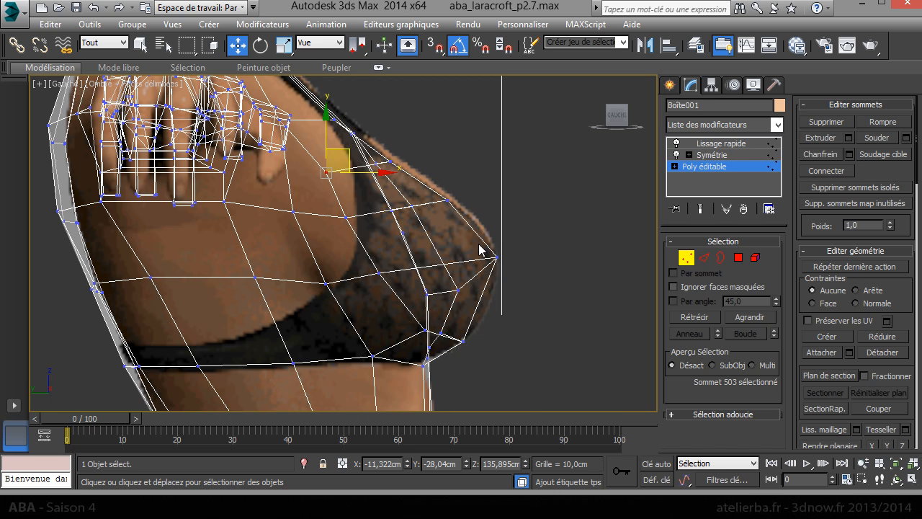
# - Show the body opaque in the perspective view and move the upper two inner breast vertices along X toward the midline
pyautogui.press('p')
pyautogui.scroll(-3, 467, 235)
pyautogui.keyDown('alt'); pyautogui.moveTo(497, 205); pyautogui.dragTo(397, 256, button='middle'); pyautogui.keyUp('alt')
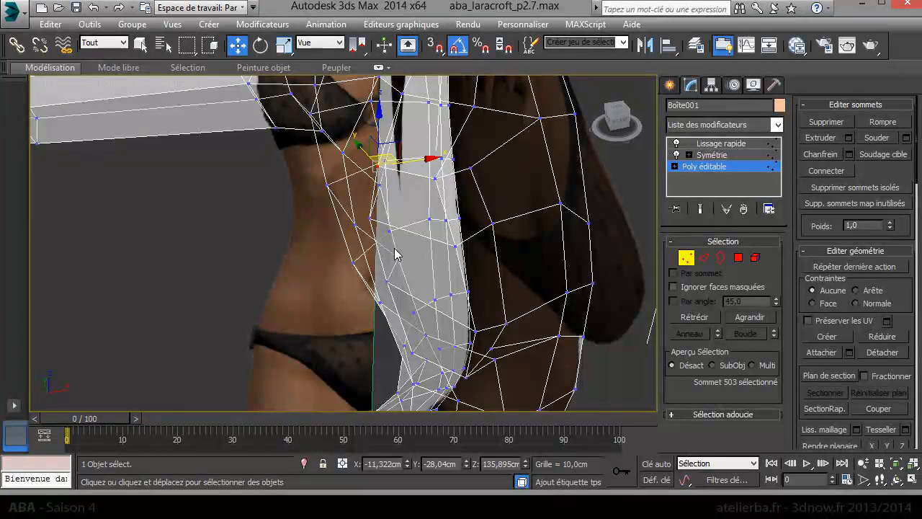
pyautogui.press('F3')
pyautogui.press('F3')
pyautogui.hotkey('alt', 'x')
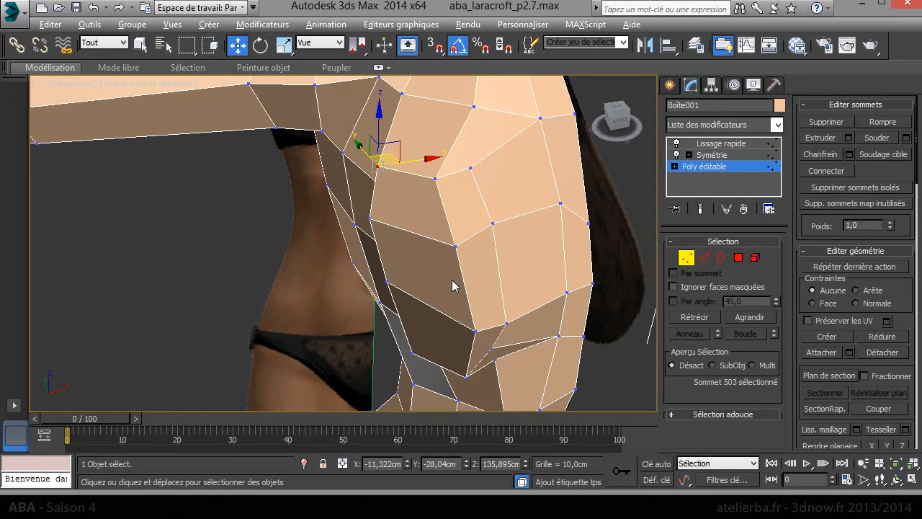
pyautogui.moveTo(470, 269); pyautogui.dragTo(466, 300, button='middle')
pyautogui.click(468, 204)
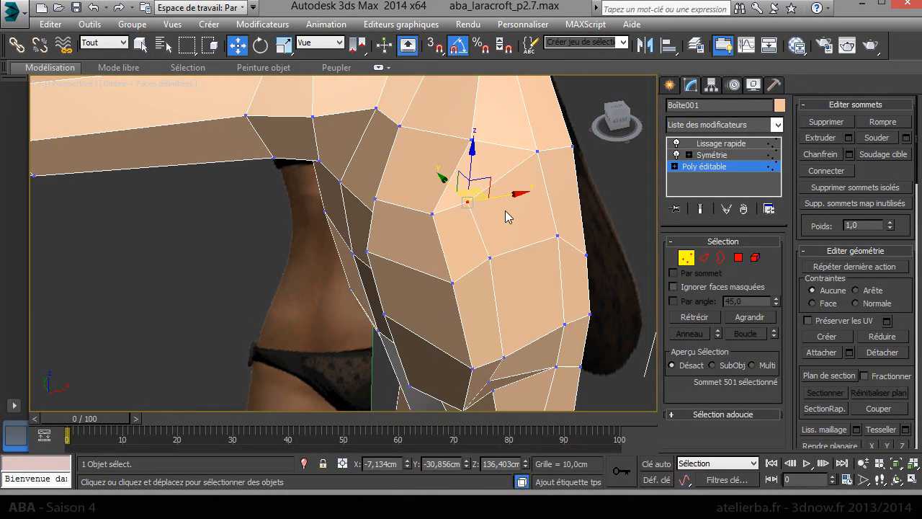
pyautogui.moveTo(511, 197); pyautogui.dragTo(575, 211)
pyautogui.click(490, 261)
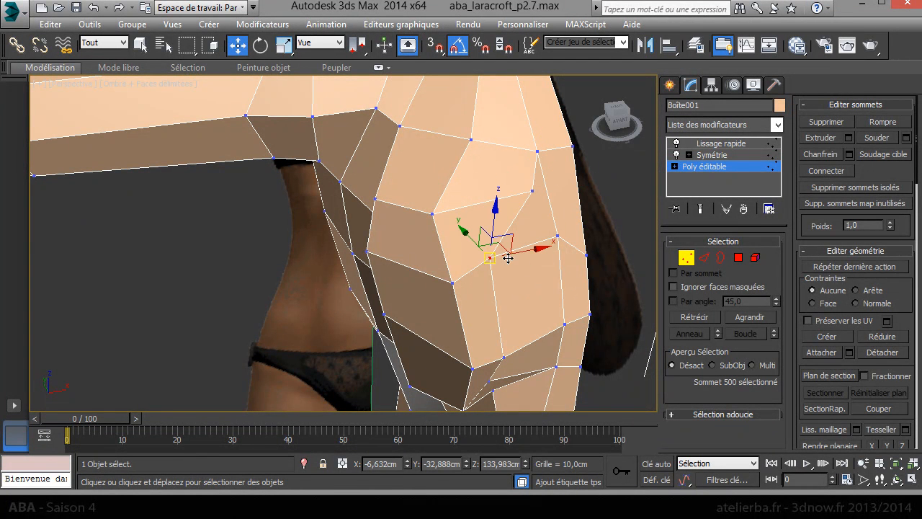
pyautogui.moveTo(515, 252); pyautogui.dragTo(566, 251)
# - Move the lower two inner breast vertices along X toward the midline, to about X -3.2 cm and -2.7 cm
pyautogui.click(503, 358)
pyautogui.moveTo(543, 349); pyautogui.dragTo(599, 350)
pyautogui.moveTo(546, 339); pyautogui.dragTo(472, 222, button='middle')
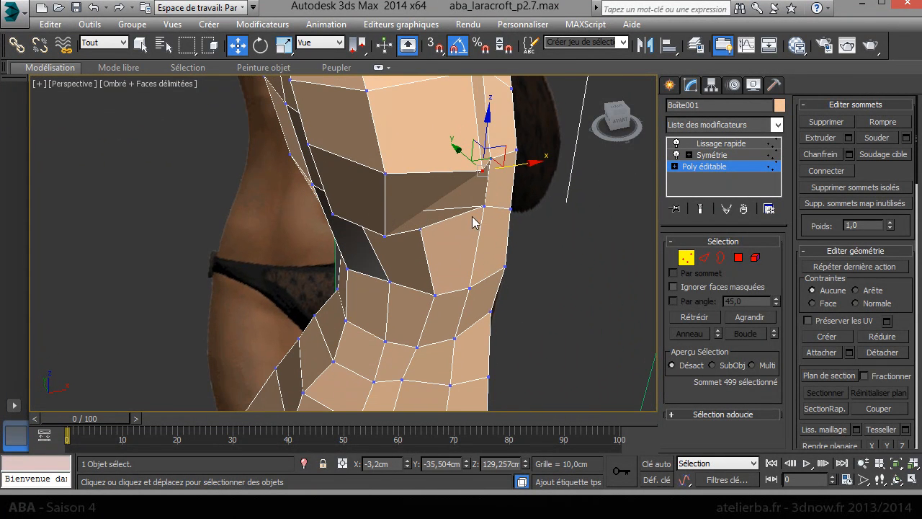
pyautogui.click(414, 209)
pyautogui.moveTo(415, 209); pyautogui.dragTo(510, 227)
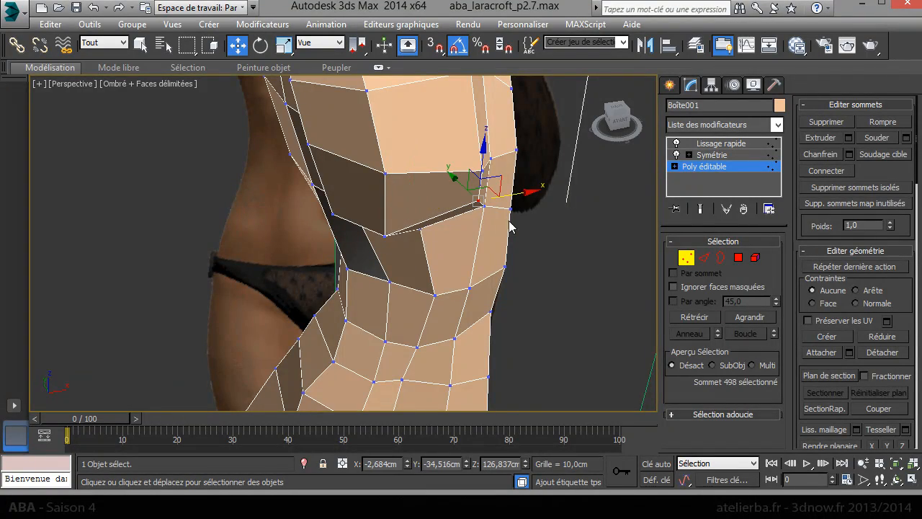
# - Viewed from above, move the breast's top middle vertex inward to about X -7 cm, and shift the front vertex below it inward along X
pyautogui.keyDown('alt'); pyautogui.moveTo(483, 240); pyautogui.dragTo(475, 242, button='middle'); pyautogui.keyUp('alt')
pyautogui.keyDown('alt'); pyautogui.moveTo(465, 178); pyautogui.dragTo(404, 195, button='middle'); pyautogui.keyUp('alt')
pyautogui.click(405, 192)
pyautogui.click(412, 186)
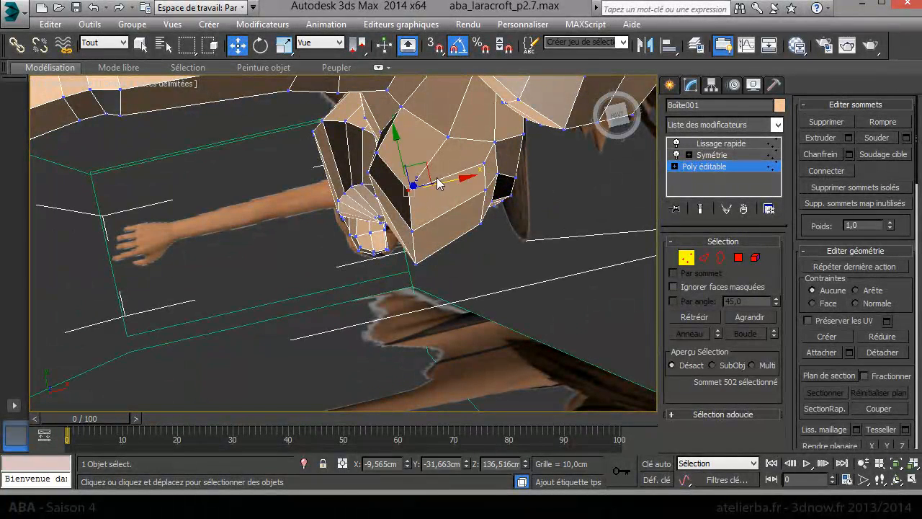
pyautogui.moveTo(428, 172); pyautogui.dragTo(488, 139)
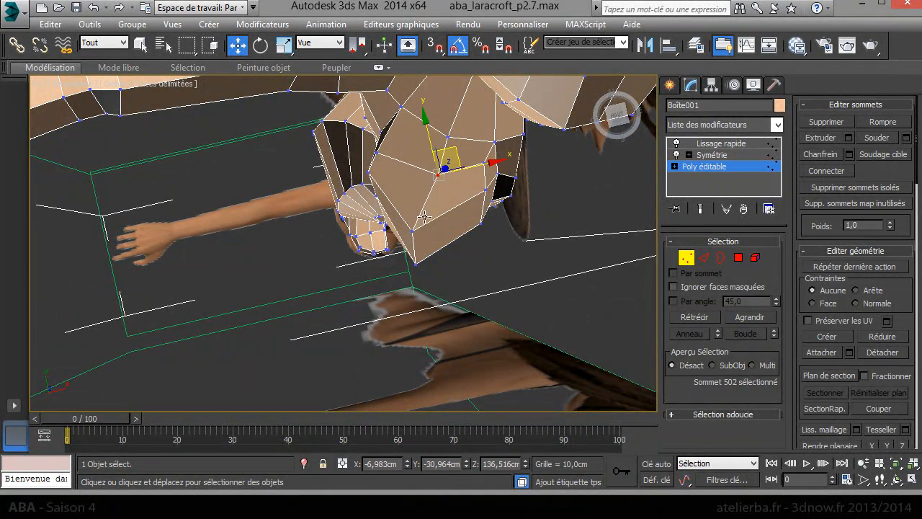
pyautogui.click(431, 225)
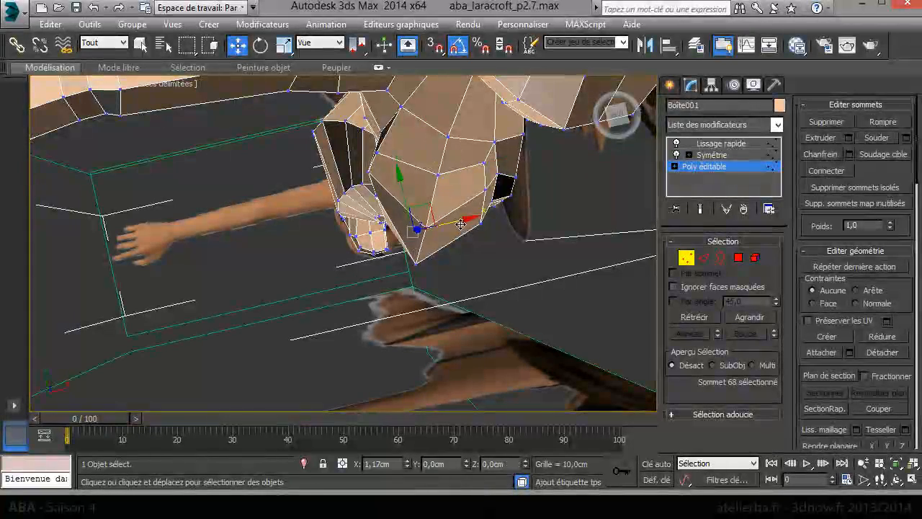
# - Display the smoothed and mirrored end result of the modifier stack on the body while keeping vertex editing active
pyautogui.keyDown('alt'); pyautogui.moveTo(389, 182); pyautogui.dragTo(555, 72, button='middle'); pyautogui.keyUp('alt')
pyautogui.click(288, 218)
pyautogui.keyDown('alt'); pyautogui.moveTo(288, 219); pyautogui.dragTo(342, 231, button='middle'); pyautogui.keyUp('alt')
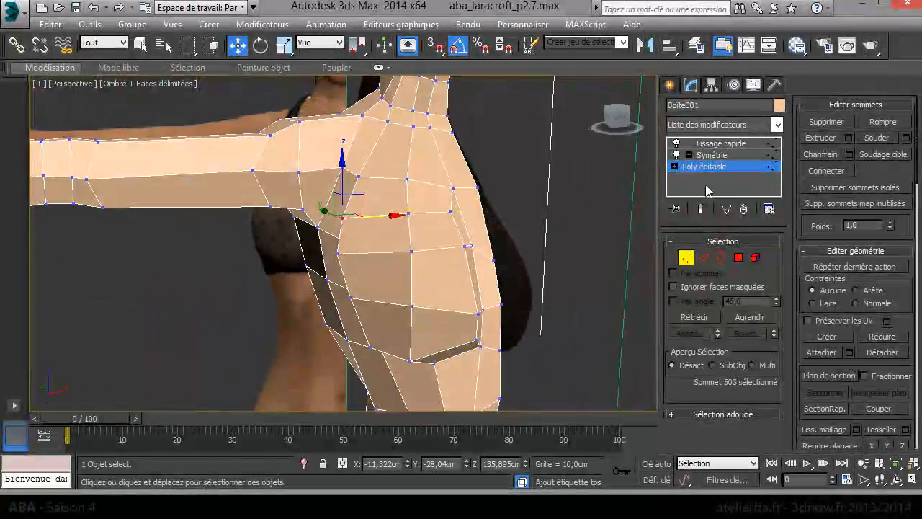
pyautogui.click(700, 208)
pyautogui.keyDown('alt'); pyautogui.moveTo(550, 244); pyautogui.dragTo(639, 237, button='middle'); pyautogui.keyUp('alt')
# - Nudge the outer mid-breast vertex, and move the lower outer breast vertex inward and back to about X -9.6 cm, Y -31.4 cm
pyautogui.click(374, 291)
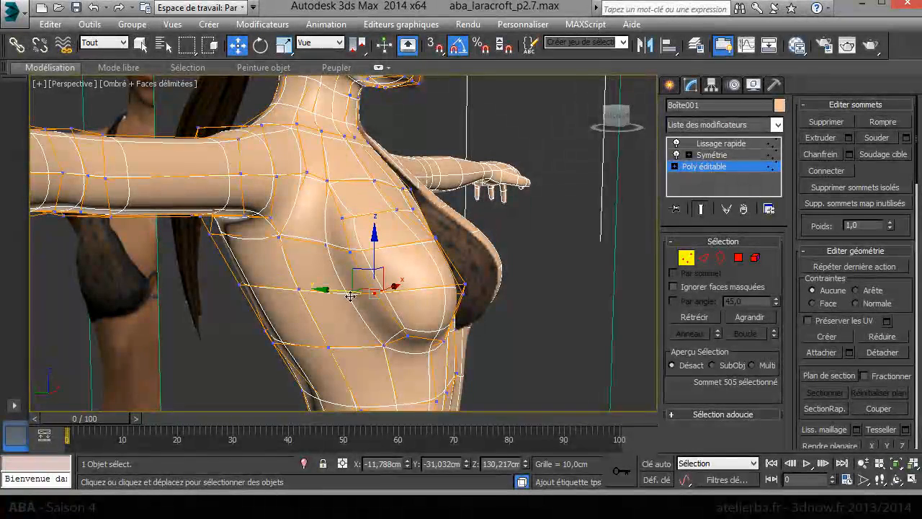
pyautogui.moveTo(330, 301); pyautogui.dragTo(329, 301)
pyautogui.moveTo(381, 286); pyautogui.dragTo(380, 290)
pyautogui.keyDown('alt'); pyautogui.moveTo(379, 290); pyautogui.dragTo(502, 142, button='middle'); pyautogui.keyUp('alt')
pyautogui.click(408, 290)
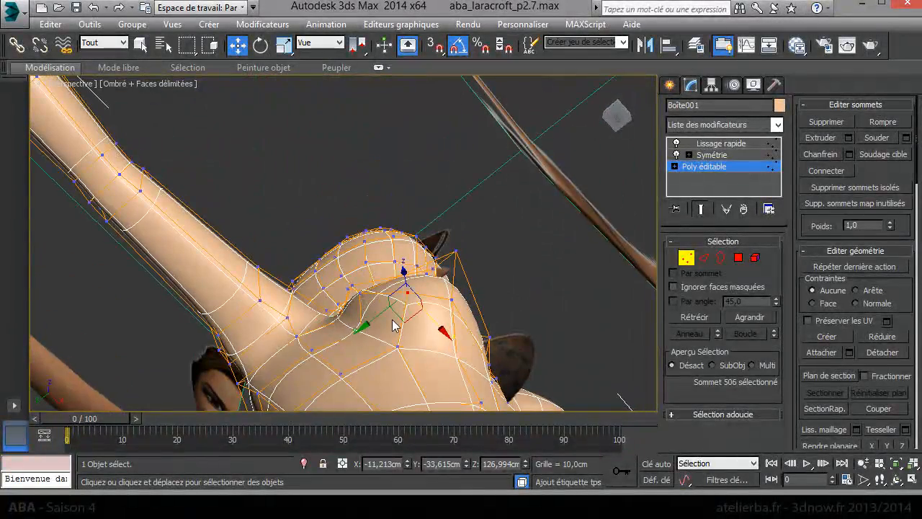
pyautogui.moveTo(406, 323); pyautogui.dragTo(395, 339)
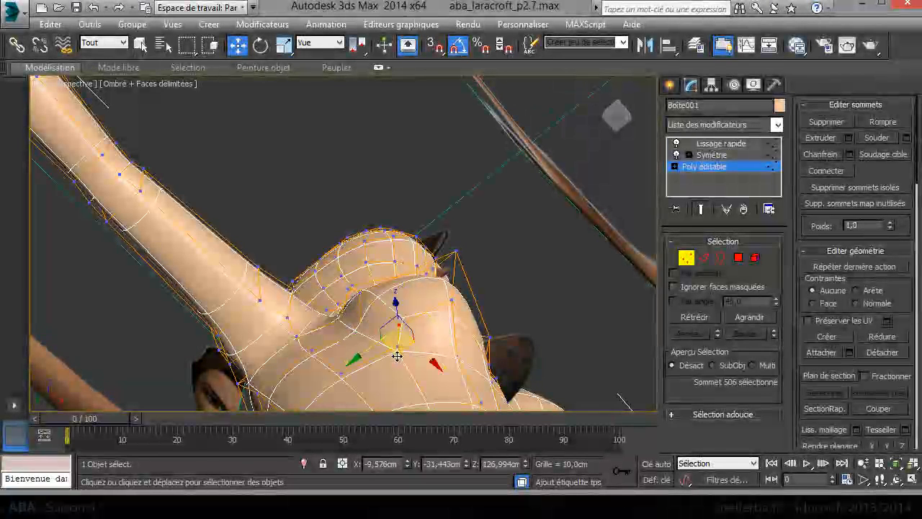
# - Move the breast's bottom middle vertex to about X -6.1 cm, Y -34.7 cm and lower it to about Z 125.4 cm
pyautogui.click(452, 299)
pyautogui.moveTo(453, 326); pyautogui.dragTo(464, 362)
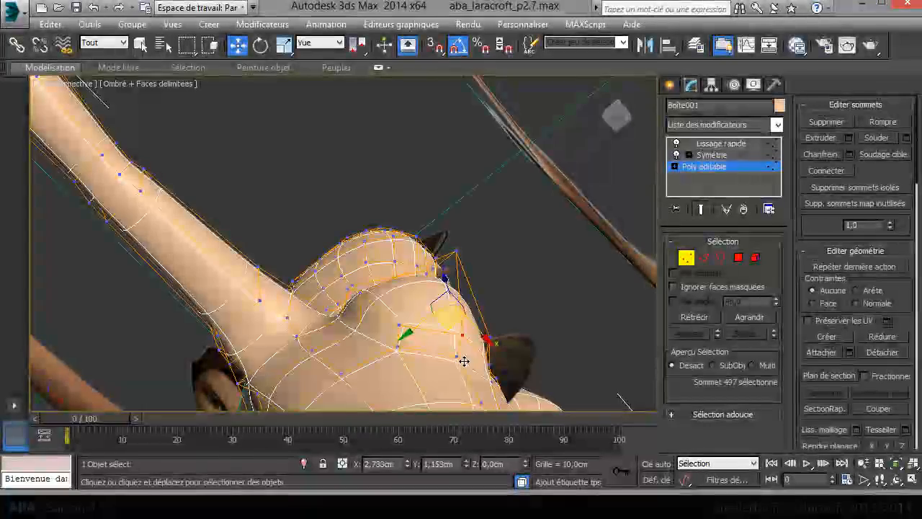
pyautogui.keyDown('alt'); pyautogui.moveTo(466, 360); pyautogui.dragTo(441, 347, button='middle'); pyautogui.keyUp('alt')
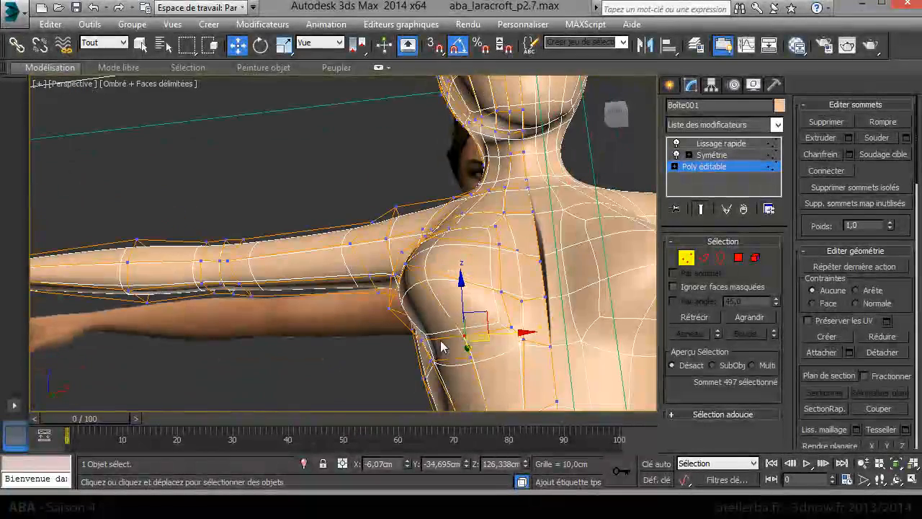
pyautogui.moveTo(462, 305); pyautogui.dragTo(461, 323)
# - Lower the breast's bottom outer vertex to about Z 126.1 cm
pyautogui.keyDown('alt'); pyautogui.moveTo(461, 323); pyautogui.dragTo(479, 350, button='middle'); pyautogui.keyUp('alt')
pyautogui.click(404, 328)
pyautogui.moveTo(407, 288); pyautogui.dragTo(422, 309)
pyautogui.keyDown('alt'); pyautogui.moveTo(422, 309); pyautogui.dragTo(414, 329, button='middle'); pyautogui.keyUp('alt')
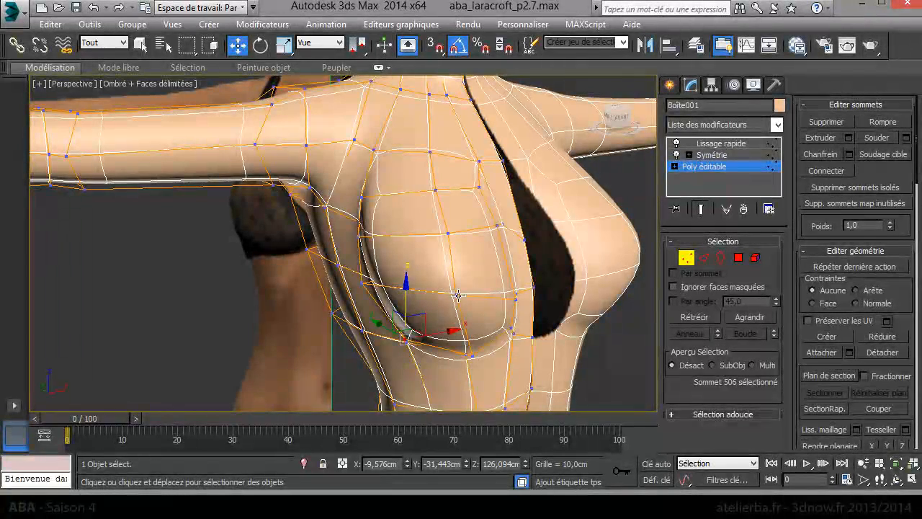
# - Shift the breast's bottom middle vertex outward to about X -8 cm and lower it to about Z 124.6 cm
pyautogui.keyDown('alt'); pyautogui.moveTo(470, 281); pyautogui.dragTo(451, 264, button='middle'); pyautogui.keyUp('alt')
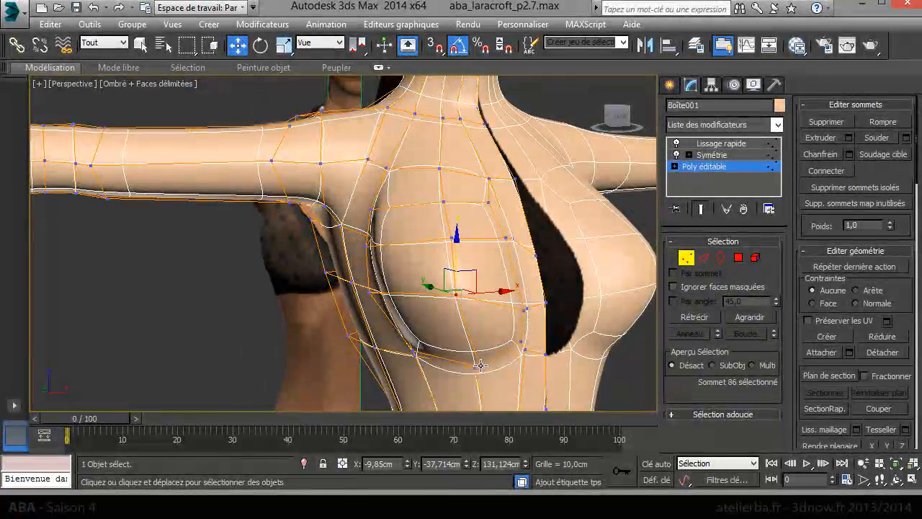
pyautogui.keyDown('alt'); pyautogui.moveTo(467, 319); pyautogui.dragTo(453, 253, button='middle'); pyautogui.keyUp('alt')
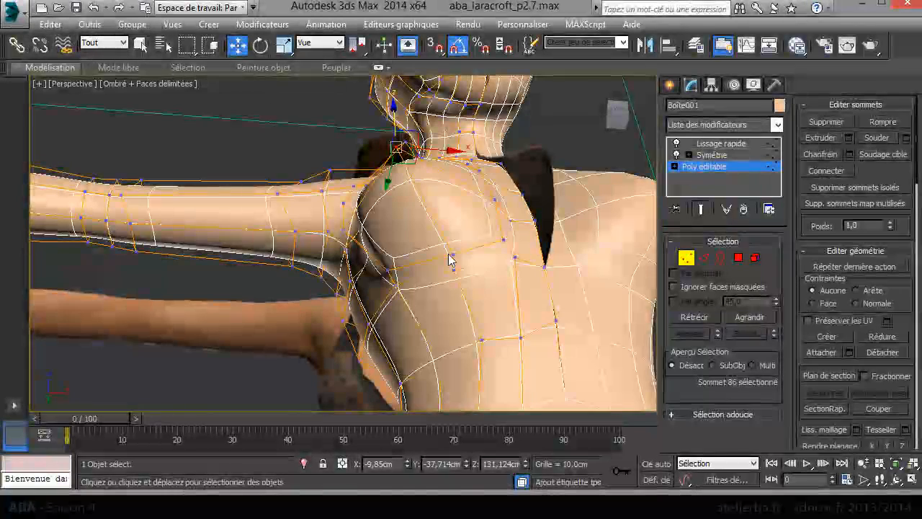
pyautogui.click(453, 253)
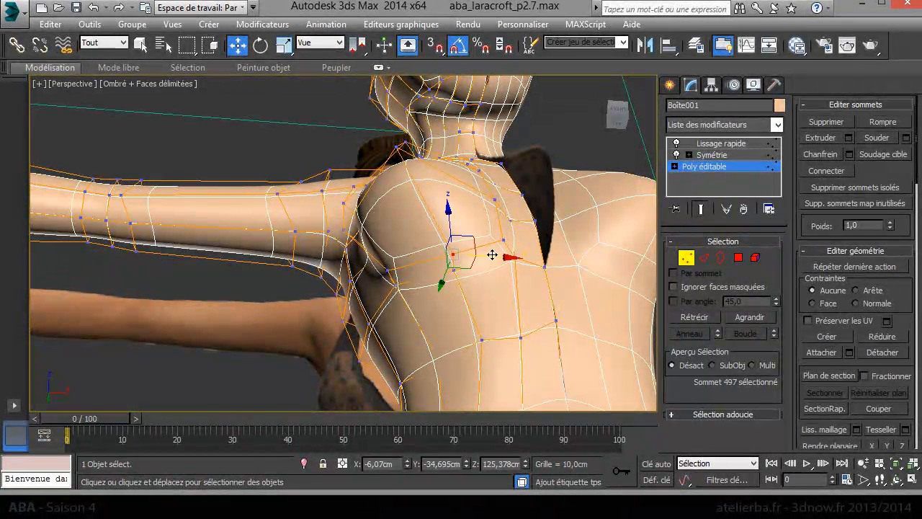
pyautogui.moveTo(492, 255); pyautogui.dragTo(462, 255)
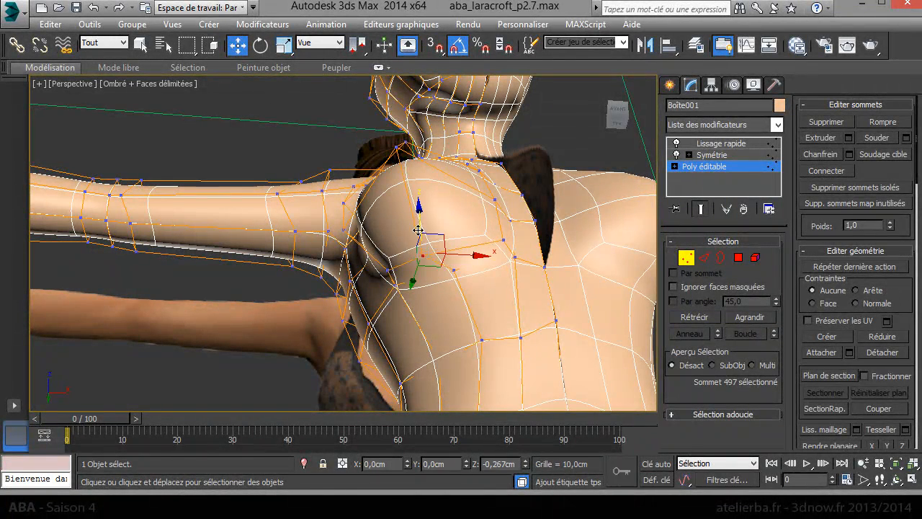
pyautogui.keyDown('alt'); pyautogui.moveTo(425, 227); pyautogui.dragTo(467, 311, button='middle'); pyautogui.keyUp('alt')
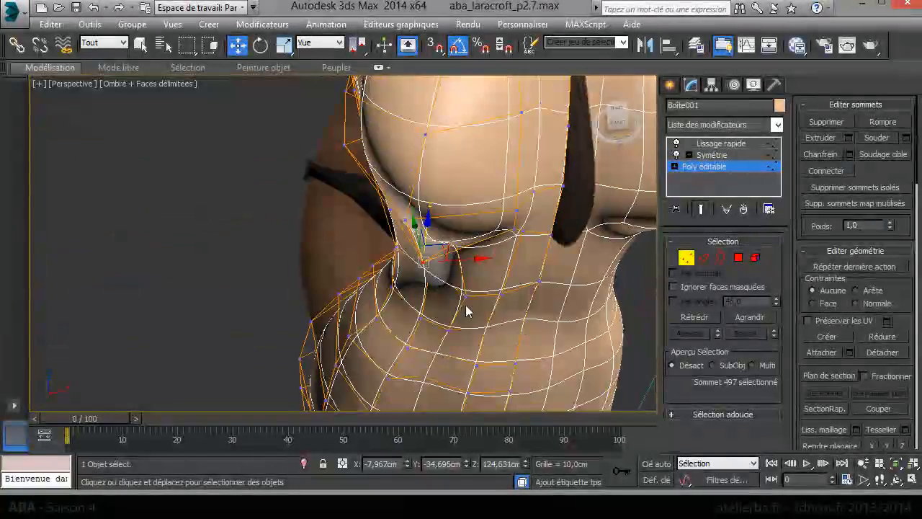
# - Move the two inner breast vertices forward and toward the midline, the upper one to about X -2.6 cm, Y -33.7 cm
pyautogui.moveTo(534, 202); pyautogui.dragTo(548, 217)
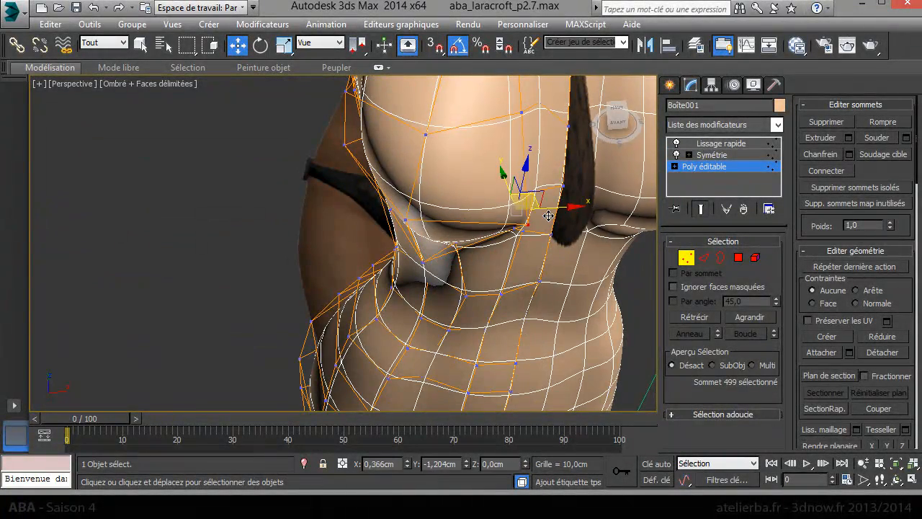
pyautogui.click(521, 112)
pyautogui.moveTo(538, 105); pyautogui.dragTo(552, 112)
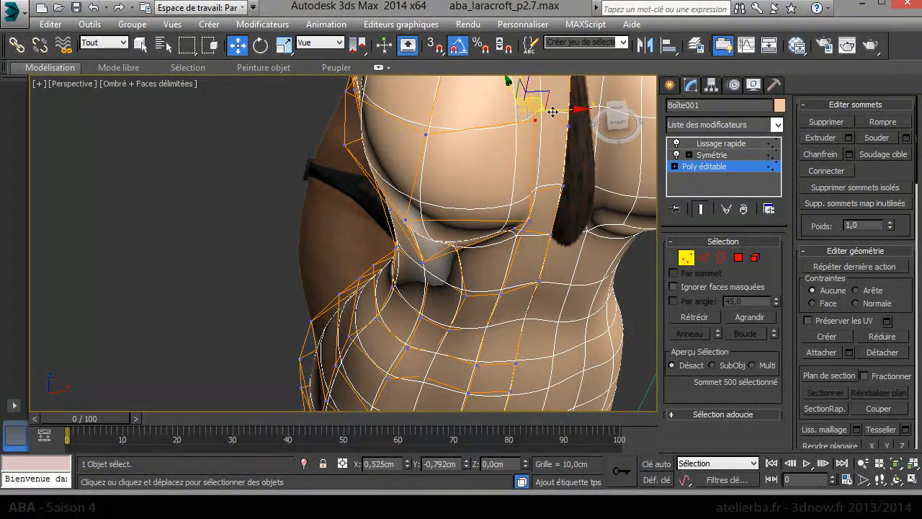
pyautogui.keyDown('alt'); pyautogui.moveTo(551, 111); pyautogui.dragTo(501, 117, button='middle'); pyautogui.keyUp('alt')
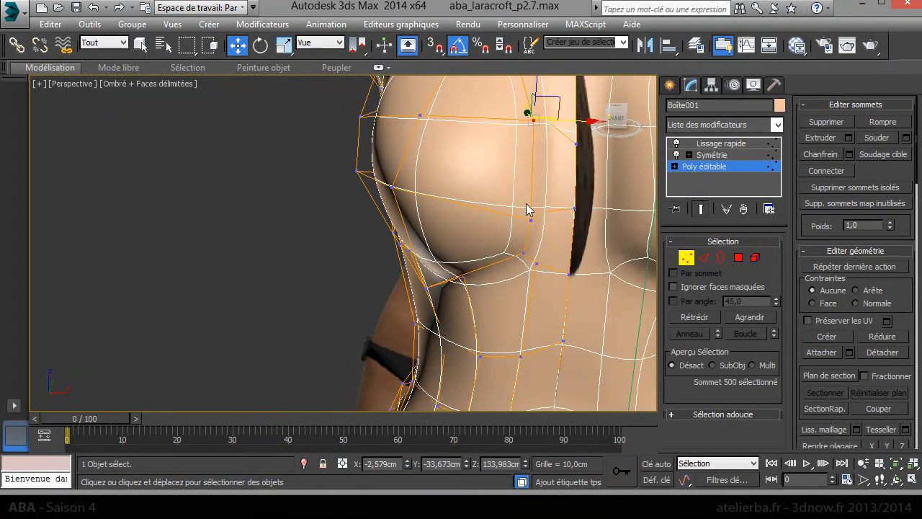
# - Shift the vertices along the breast's inner edge closer to the midline, placing the upper pair at about X -1.6 cm, Z 133.1 cm
pyautogui.moveTo(550, 223); pyautogui.dragTo(553, 224)
pyautogui.keyDown('alt'); pyautogui.moveTo(553, 223); pyautogui.dragTo(429, 178, button='middle'); pyautogui.keyUp('alt')
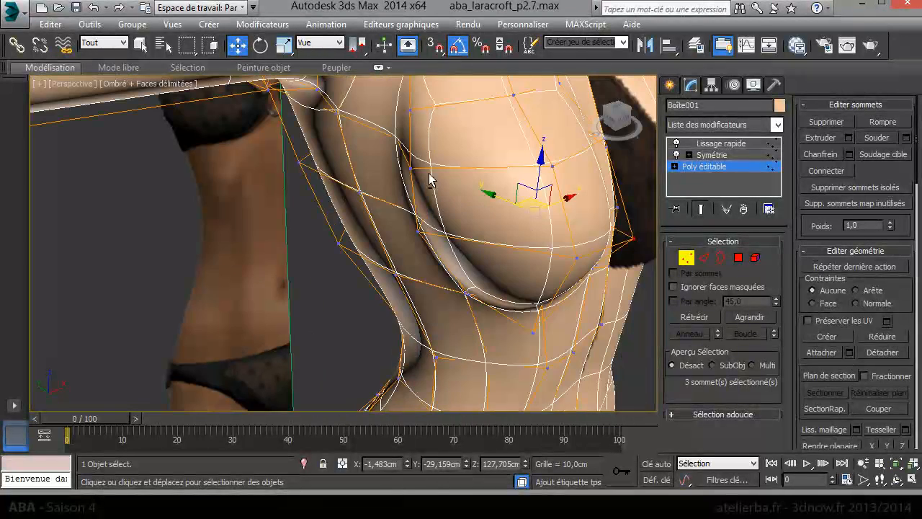
pyautogui.keyDown('alt'); pyautogui.moveTo(535, 281); pyautogui.dragTo(524, 237, button='middle'); pyautogui.keyUp('alt')
pyautogui.moveTo(545, 224); pyautogui.dragTo(560, 222)
pyautogui.moveTo(541, 139)
pyautogui.keyDown('alt'); pyautogui.mouseDown(button='middle')
pyautogui.moveTo(603, 140)
pyautogui.moveTo(510, 129)
pyautogui.moveTo(508, 137)
pyautogui.moveTo(531, 124)
pyautogui.mouseUp(button='middle'); pyautogui.keyUp('alt')
pyautogui.moveTo(531, 124); pyautogui.dragTo(542, 123)
pyautogui.moveTo(501, 96); pyautogui.dragTo(502, 105)
pyautogui.keyDown('alt'); pyautogui.moveTo(449, 145); pyautogui.dragTo(400, 177, button='middle'); pyautogui.keyUp('alt')
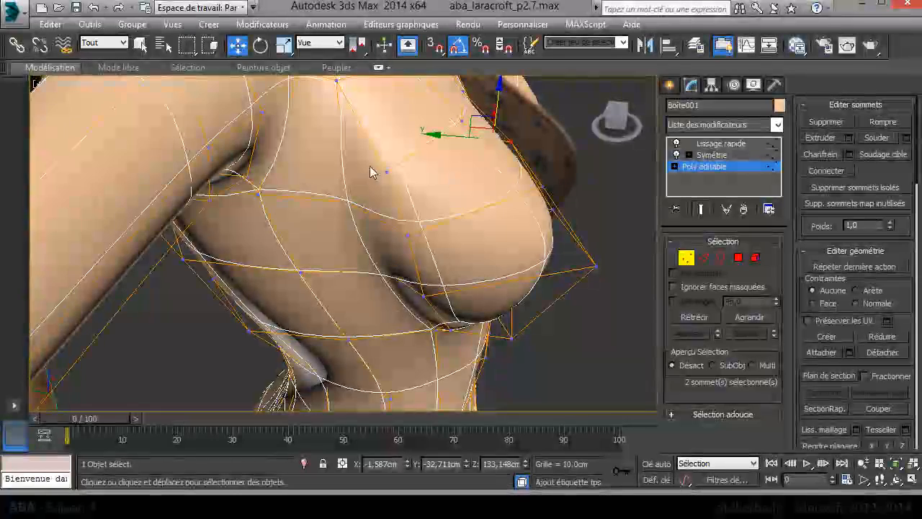
# - Move the upper outer breast vertex up and forward in the side view
pyautogui.click(387, 173)
pyautogui.moveTo(395, 158); pyautogui.dragTo(407, 133)
pyautogui.keyDown('alt'); pyautogui.moveTo(412, 132); pyautogui.dragTo(481, 144, button='middle'); pyautogui.keyUp('alt')
# - Position the front vertex above the breast's tip at about X -8.6 cm, Y -34.9 cm, Z 133.6 cm
pyautogui.click(545, 146)
pyautogui.click(544, 103)
pyautogui.moveTo(546, 103); pyautogui.dragTo(484, 173)
pyautogui.click(481, 189)
pyautogui.keyDown('alt'); pyautogui.moveTo(545, 214); pyautogui.dragTo(638, 223, button='middle'); pyautogui.keyUp('alt')
pyautogui.keyDown('alt'); pyautogui.moveTo(569, 264); pyautogui.dragTo(560, 261, button='middle'); pyautogui.keyUp('alt')
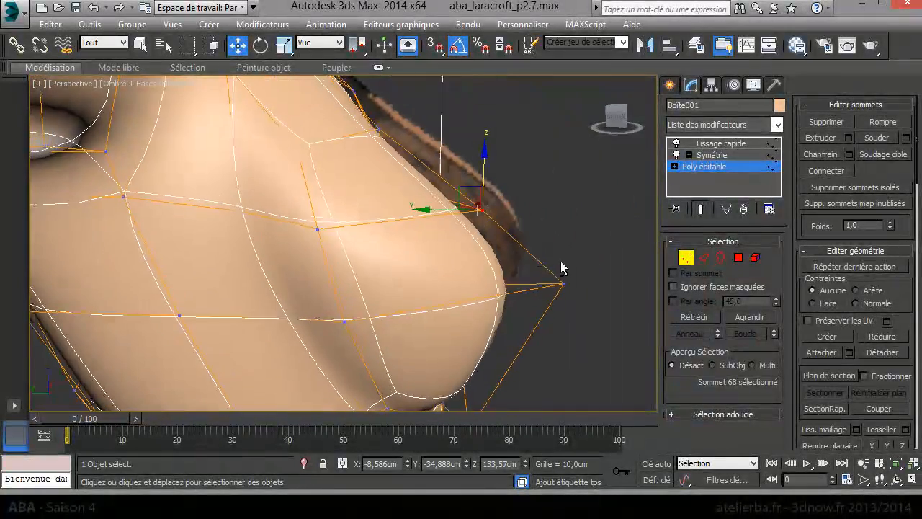
# - From the side, move the breast's top middle vertex to about Y -31.1 cm, Z 137.1 cm and the outer mid-breast vertex back to about Y -28.4 cm
pyautogui.moveTo(373, 110); pyautogui.dragTo(376, 92)
pyautogui.keyDown('alt'); pyautogui.moveTo(358, 288); pyautogui.dragTo(386, 282, button='middle'); pyautogui.keyUp('alt')
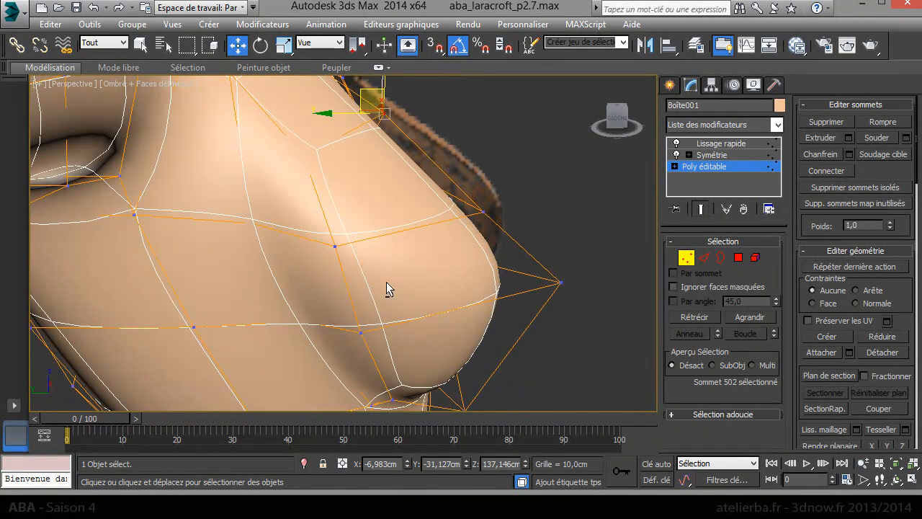
pyautogui.click(336, 247)
pyautogui.moveTo(308, 251); pyautogui.dragTo(281, 252)
pyautogui.keyDown('alt'); pyautogui.moveTo(402, 269); pyautogui.dragTo(278, 238, button='middle'); pyautogui.keyUp('alt')
pyautogui.keyDown('alt'); pyautogui.moveTo(502, 309); pyautogui.dragTo(292, 266, button='middle'); pyautogui.keyUp('alt')
pyautogui.scroll(-5, 393, 255)
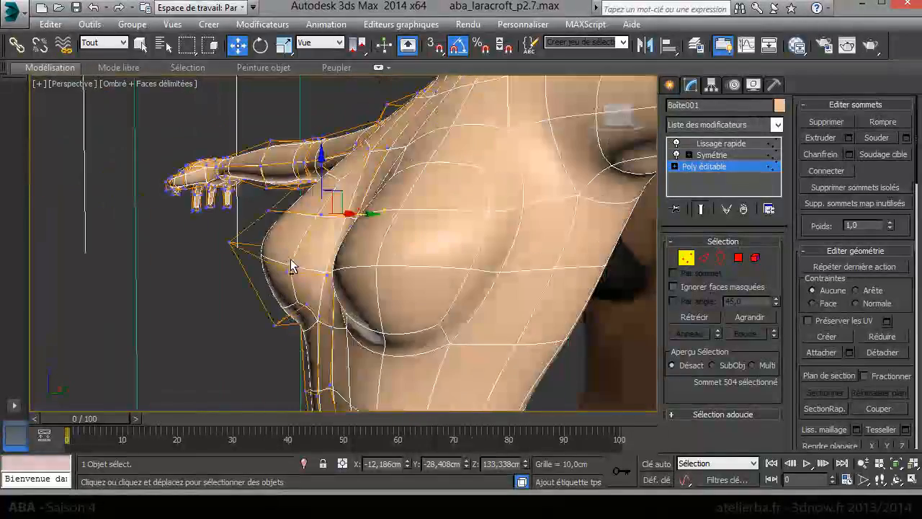
# - Nudge the breast's foremost vertex down and back, and adjust the outer vertex on its lower side
pyautogui.click(228, 242)
pyautogui.moveTo(255, 226); pyautogui.dragTo(258, 234)
pyautogui.keyDown('alt'); pyautogui.moveTo(257, 233); pyautogui.dragTo(326, 267, button='middle'); pyautogui.keyUp('alt')
pyautogui.click(322, 265)
pyautogui.keyDown('alt'); pyautogui.moveTo(428, 325); pyautogui.dragTo(485, 375, button='middle'); pyautogui.keyUp('alt')
pyautogui.moveTo(349, 262); pyautogui.dragTo(361, 286)
pyautogui.keyDown('alt'); pyautogui.moveTo(360, 286); pyautogui.dragTo(369, 264, button='middle'); pyautogui.keyUp('alt')
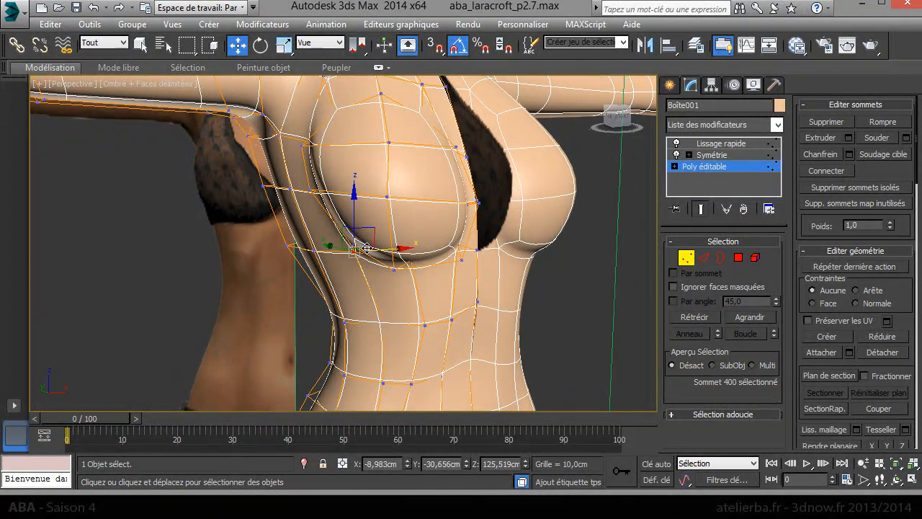
# - Move the breast's bottom outer vertex outward and down to about X -11.4 cm, Z 125.1 cm
pyautogui.keyDown('alt'); pyautogui.moveTo(372, 229); pyautogui.dragTo(291, 274, button='middle'); pyautogui.keyUp('alt')
pyautogui.click(366, 244)
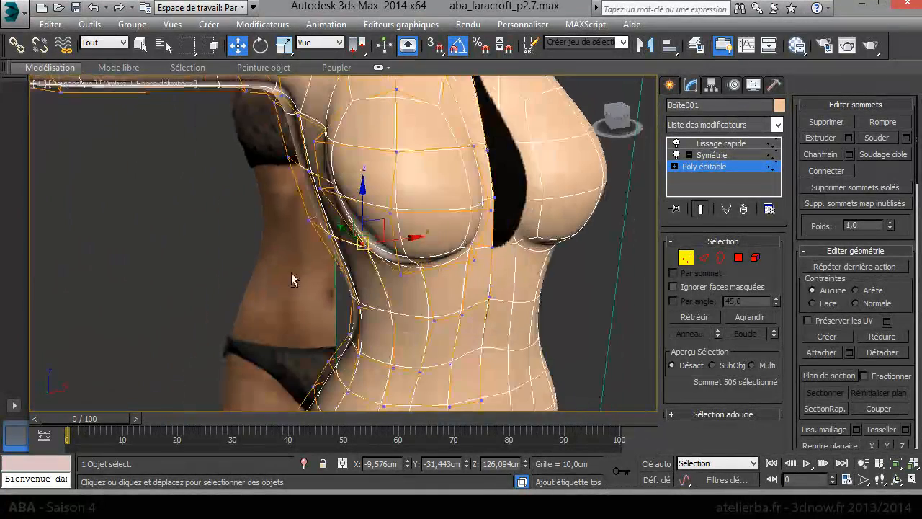
pyautogui.moveTo(374, 222); pyautogui.dragTo(362, 243)
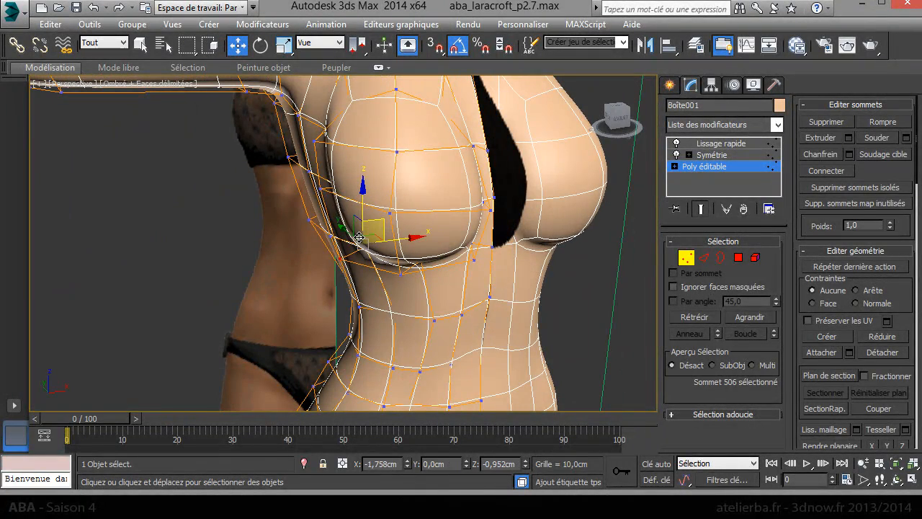
pyautogui.scroll(-10, 358, 238)
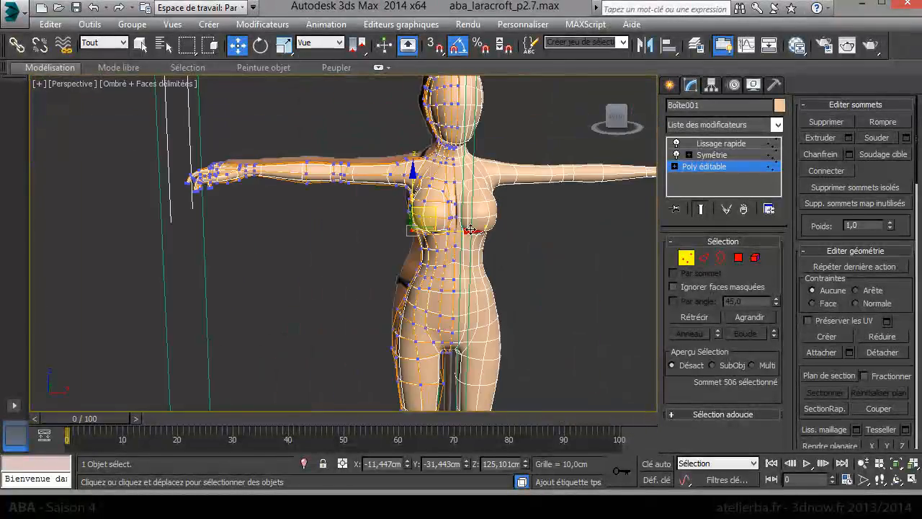
# - Move the outer mid-breast vertex inward along X to about -11.2 cm
pyautogui.keyDown('alt'); pyautogui.moveTo(401, 249); pyautogui.dragTo(532, 203, button='middle'); pyautogui.keyUp('alt')
pyautogui.scroll(3, 389, 267)
pyautogui.scroll(5, 465, 198)
pyautogui.scroll(-3, 469, 203)
pyautogui.click(302, 167)
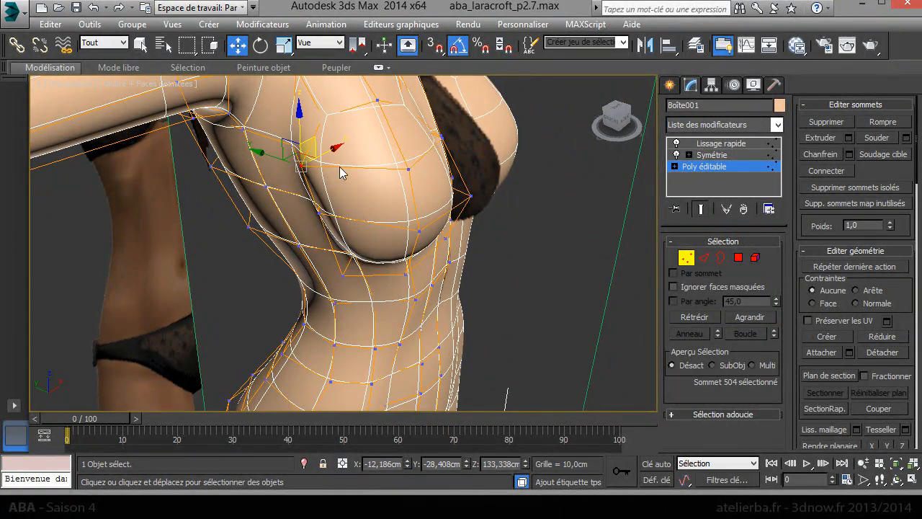
pyautogui.moveTo(328, 152); pyautogui.dragTo(347, 152)
pyautogui.keyDown('alt'); pyautogui.moveTo(347, 153); pyautogui.dragTo(337, 135, button='middle'); pyautogui.keyUp('alt')
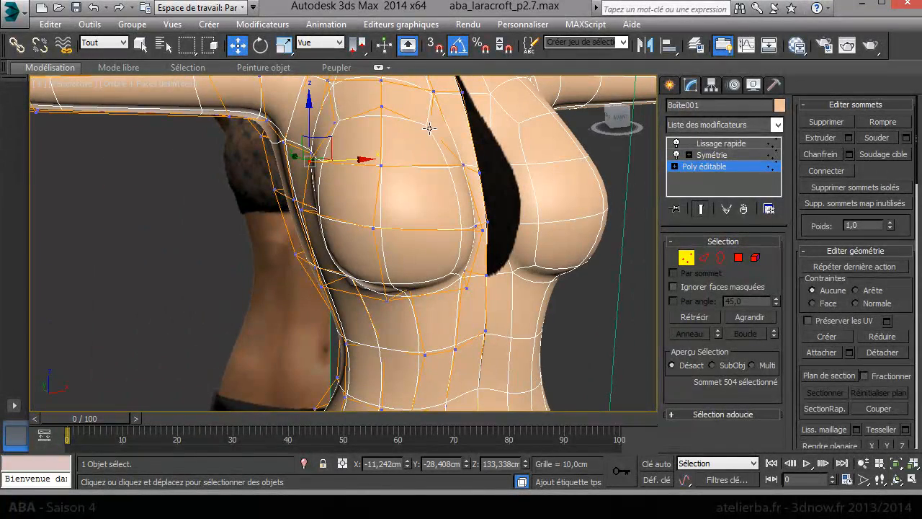
# - Adjust the breast's upper inner vertex, and move the two lower cleavage vertices about 0.7 cm along X toward the midline
pyautogui.moveTo(434, 99); pyautogui.dragTo(432, 92)
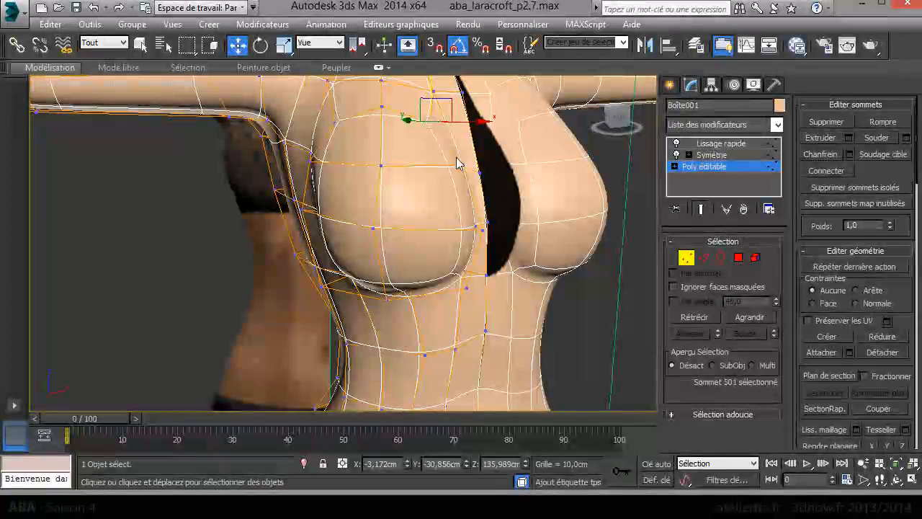
pyautogui.keyDown('alt'); pyautogui.moveTo(442, 200); pyautogui.dragTo(451, 241, button='middle'); pyautogui.keyUp('alt')
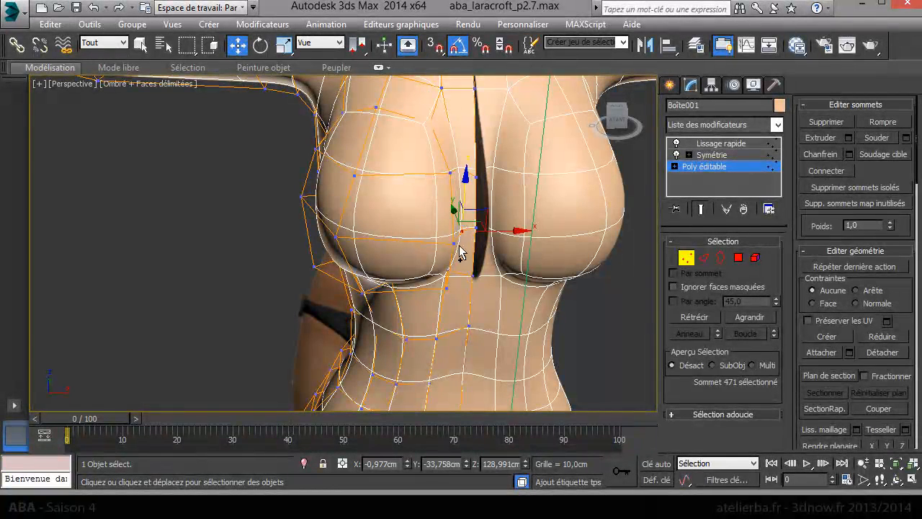
pyautogui.moveTo(489, 239); pyautogui.dragTo(497, 240)
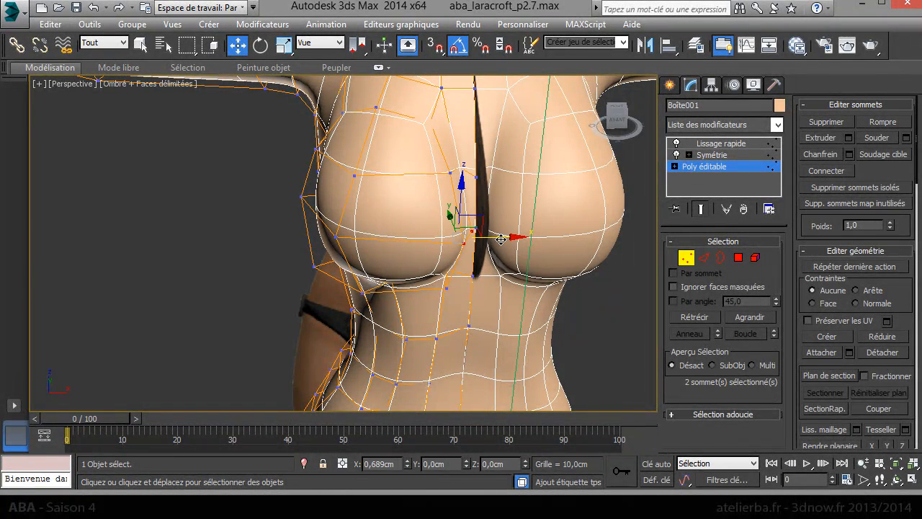
pyautogui.keyDown('alt'); pyautogui.moveTo(500, 250); pyautogui.dragTo(461, 268, button='middle'); pyautogui.keyUp('alt')
# - Reposition the single lower inner breast vertex beside the cleavage, checking it from above and from the front
pyautogui.click(470, 253)
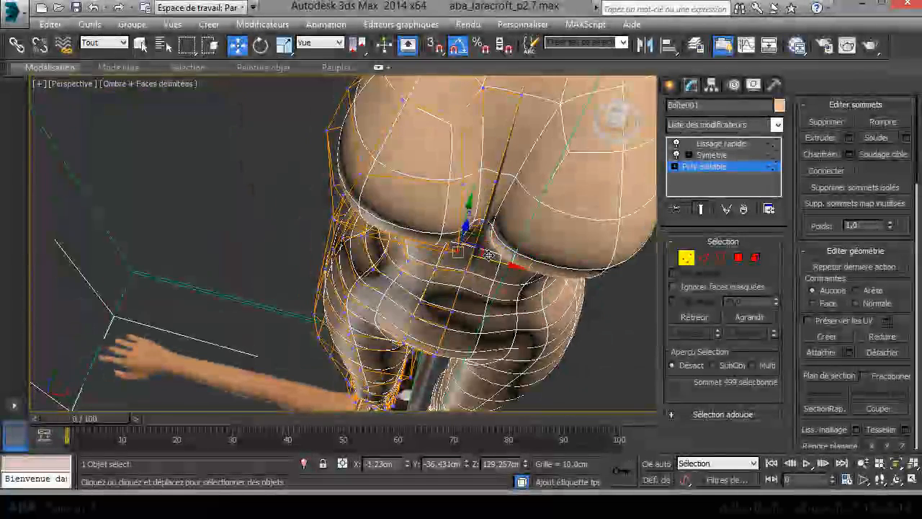
pyautogui.moveTo(487, 264); pyautogui.dragTo(470, 257)
pyautogui.keyDown('alt'); pyautogui.moveTo(470, 251); pyautogui.dragTo(424, 214, button='middle'); pyautogui.keyUp('alt')
pyautogui.moveTo(471, 232); pyautogui.dragTo(478, 229)
# - Seen from below, move the breast's bottom middle vertex inward and forward to about X -7.1 cm, Y -35.5 cm
pyautogui.keyDown('alt'); pyautogui.moveTo(478, 229); pyautogui.dragTo(574, 145, button='middle'); pyautogui.keyUp('alt')
pyautogui.keyDown('alt'); pyautogui.moveTo(518, 257); pyautogui.dragTo(576, 212, button='middle'); pyautogui.keyUp('alt')
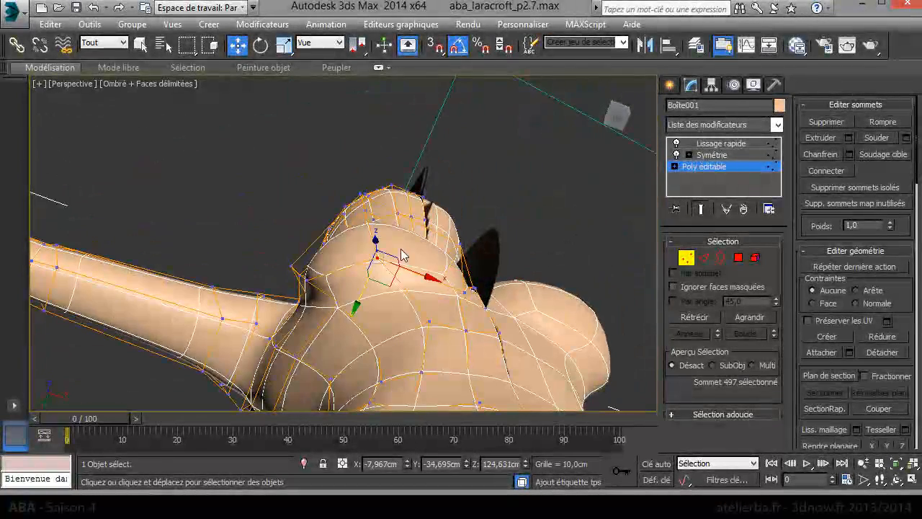
pyautogui.moveTo(392, 284); pyautogui.dragTo(409, 277)
pyautogui.moveTo(451, 271)
pyautogui.keyDown('alt'); pyautogui.mouseDown(button='middle')
pyautogui.moveTo(451, 296)
pyautogui.moveTo(416, 321)
pyautogui.moveTo(348, 331)
pyautogui.moveTo(378, 277)
pyautogui.moveTo(452, 281)
pyautogui.mouseUp(button='middle'); pyautogui.keyUp('alt')
# - Hide the smoothed end result and move the breast's bottom inner vertex to about X -1.9 cm, Y -35.9 cm
pyautogui.scroll(3, 348, 332)
pyautogui.scroll(-5, 495, 239)
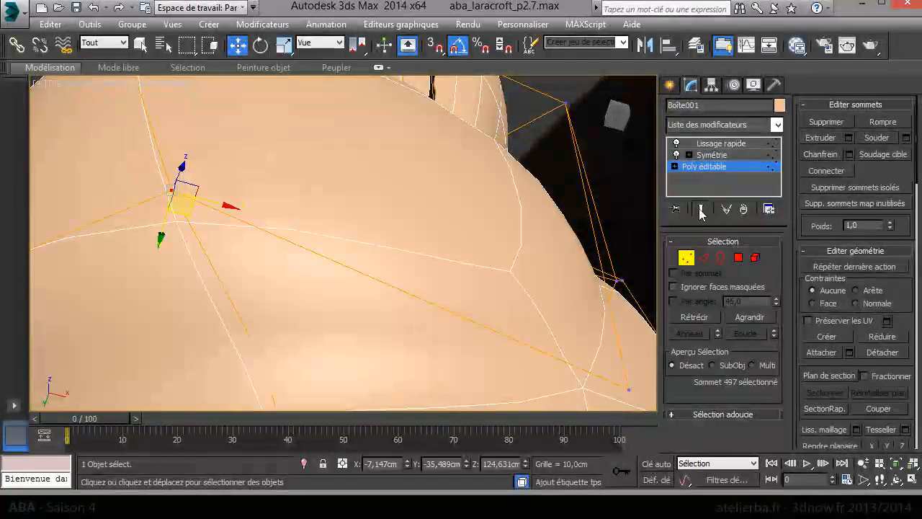
pyautogui.scroll(-5, 514, 260)
pyautogui.keyDown('alt'); pyautogui.moveTo(491, 293); pyautogui.dragTo(522, 303, button='middle'); pyautogui.keyUp('alt')
pyautogui.moveTo(557, 268)
pyautogui.mouseDown()
pyautogui.moveTo(592, 281)
pyautogui.moveTo(564, 268)
pyautogui.mouseUp()
pyautogui.keyDown('alt'); pyautogui.moveTo(565, 267); pyautogui.dragTo(584, 177, button='middle'); pyautogui.keyUp('alt')
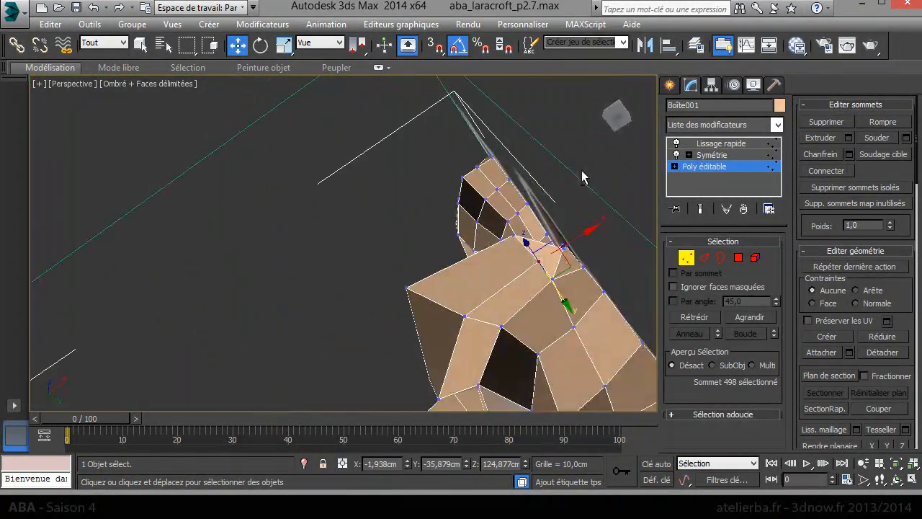
# - Move the breast's bottom inner vertex outward to about X -3 cm and redisplay the smoothed, mirrored end result
pyautogui.keyDown('alt'); pyautogui.moveTo(546, 279); pyautogui.dragTo(643, 180, button='middle'); pyautogui.keyUp('alt')
pyautogui.moveTo(587, 260); pyautogui.dragTo(559, 271)
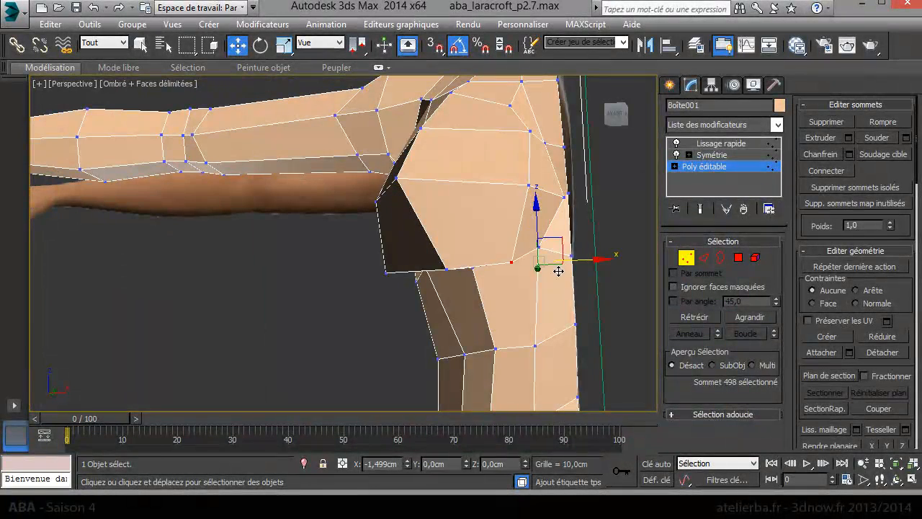
pyautogui.click(700, 209)
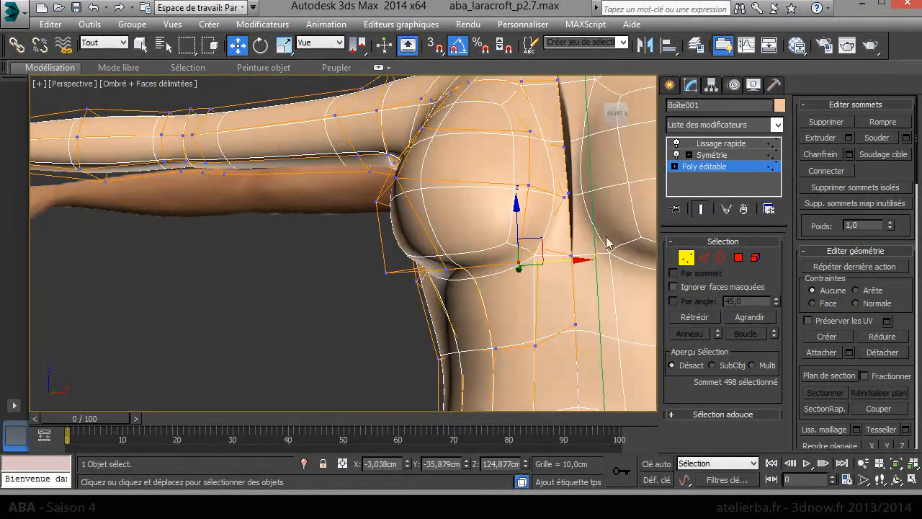
# - Lower the breast's bottom middle vertex to about Z 123.4 cm and refine the underside in the side view
pyautogui.keyDown('alt'); pyautogui.moveTo(615, 243); pyautogui.dragTo(457, 283, button='middle'); pyautogui.keyUp('alt')
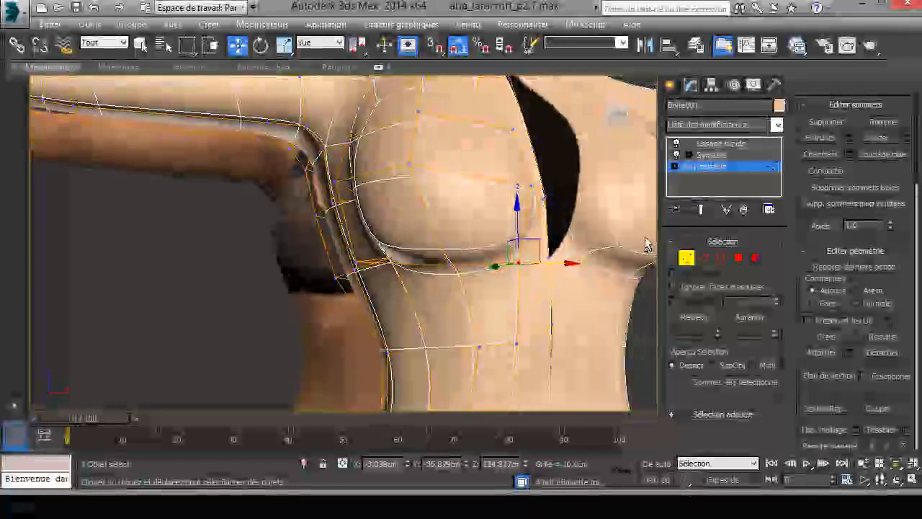
pyautogui.click(447, 263)
pyautogui.moveTo(447, 225); pyautogui.dragTo(450, 229)
pyautogui.keyDown('alt'); pyautogui.moveTo(457, 222); pyautogui.dragTo(387, 322, button='middle'); pyautogui.keyUp('alt')
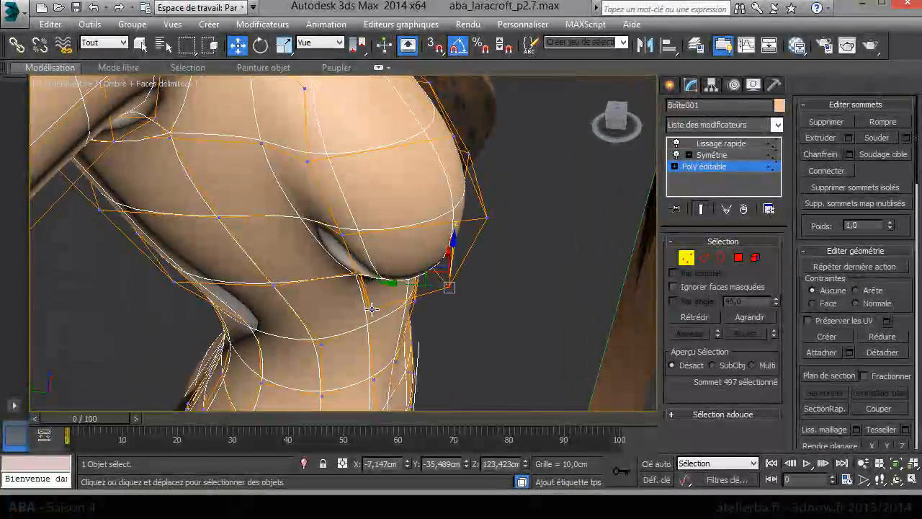
pyautogui.moveTo(379, 282)
pyautogui.mouseDown()
pyautogui.moveTo(389, 271)
pyautogui.moveTo(390, 289)
pyautogui.mouseUp()
pyautogui.click(448, 288)
# - Move the outer mid-breast vertex further inward along X to about -10.4 cm
pyautogui.keyDown('alt'); pyautogui.moveTo(418, 274); pyautogui.dragTo(311, 270, button='middle'); pyautogui.keyUp('alt')
pyautogui.click(302, 266)
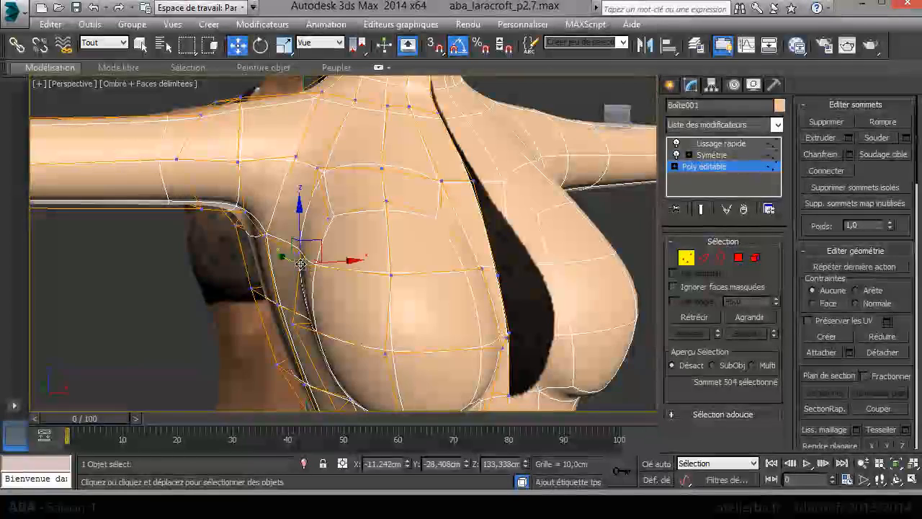
pyautogui.moveTo(351, 262); pyautogui.dragTo(358, 263)
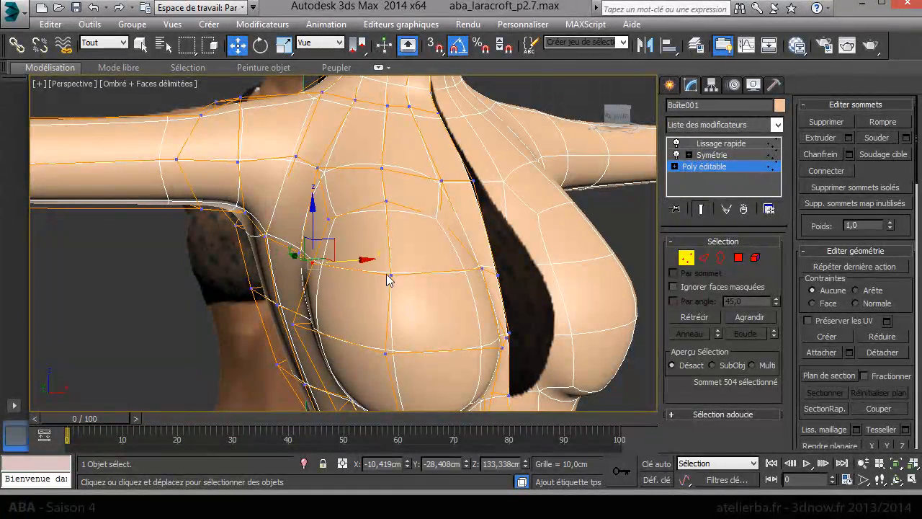
# - Reposition an upper breast vertex and slide the lower outer vertex along its edge to about X -9.3 cm, Y -29.4 cm, Z 125.4 cm
pyautogui.keyDown('alt'); pyautogui.moveTo(389, 274); pyautogui.dragTo(581, 295, button='middle'); pyautogui.keyUp('alt')
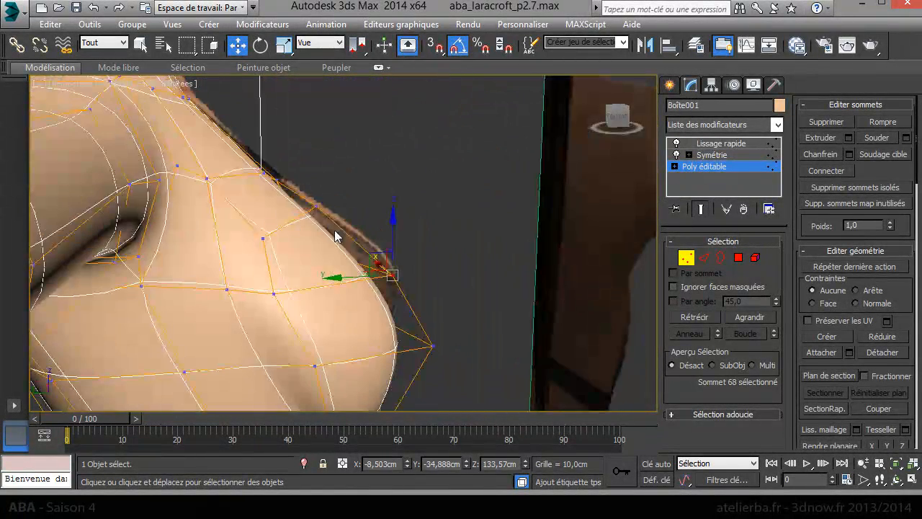
pyautogui.moveTo(313, 207); pyautogui.dragTo(281, 199)
pyautogui.keyDown('alt'); pyautogui.moveTo(282, 243); pyautogui.dragTo(252, 212, button='middle'); pyautogui.keyUp('alt')
pyautogui.keyDown('alt'); pyautogui.moveTo(328, 265); pyautogui.dragTo(352, 236, button='middle'); pyautogui.keyUp('alt')
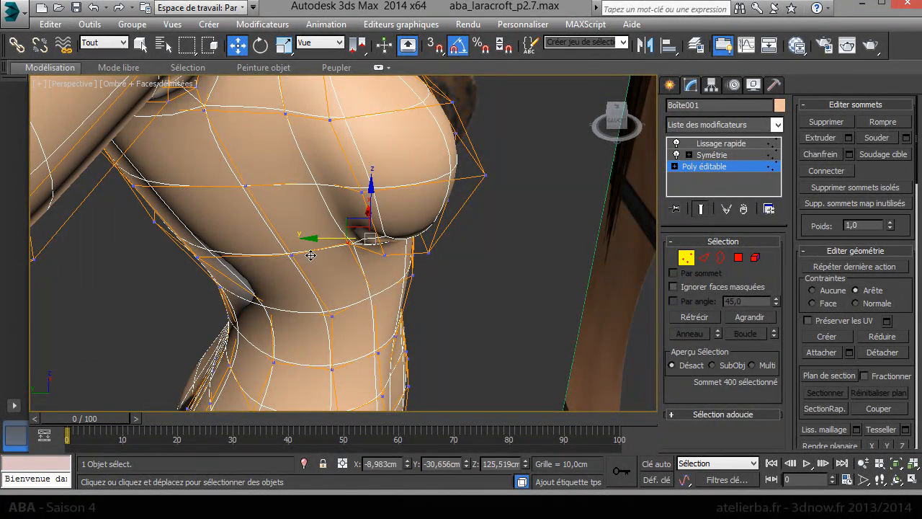
pyautogui.keyDown('alt'); pyautogui.moveTo(355, 268); pyautogui.dragTo(562, 231, button='middle'); pyautogui.keyUp('alt')
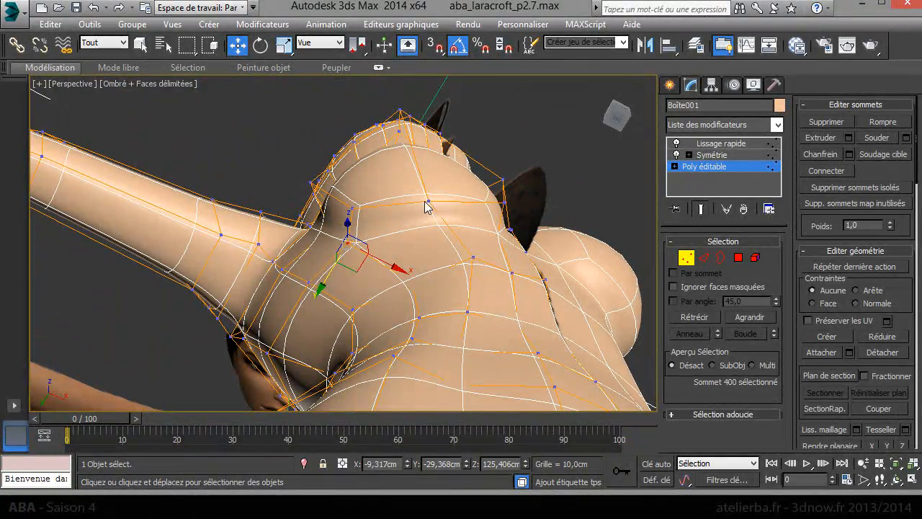
# - Shift the breast's bottom middle vertex by about X -0.6, Y -0.8 cm and move the upper outer vertex inward to about X -8.4 cm
pyautogui.moveTo(447, 216); pyautogui.dragTo(437, 209)
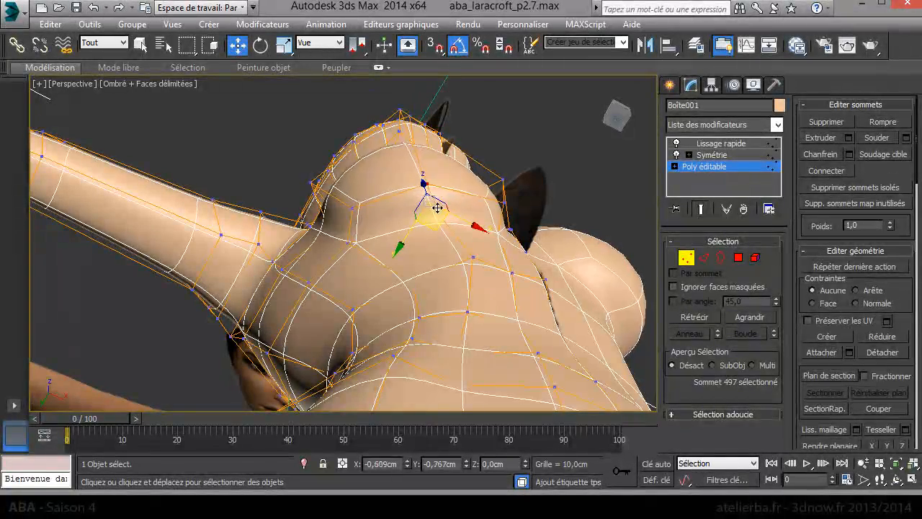
pyautogui.keyDown('alt'); pyautogui.moveTo(472, 201); pyautogui.dragTo(278, 306, button='middle'); pyautogui.keyUp('alt')
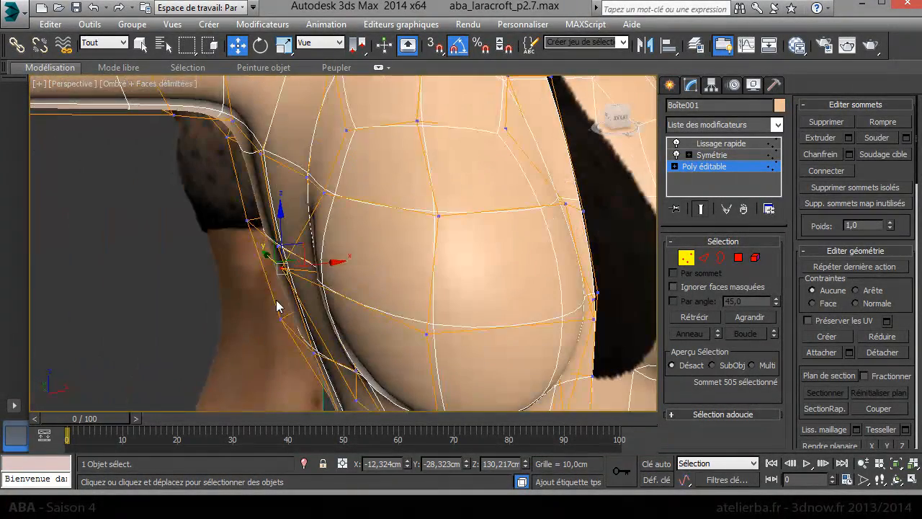
pyautogui.moveTo(349, 186); pyautogui.dragTo(364, 188)
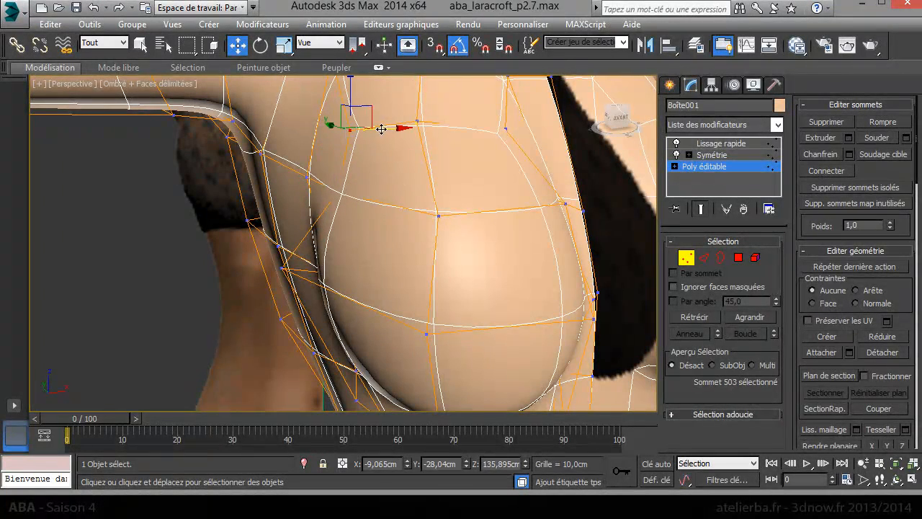
pyautogui.keyDown('alt'); pyautogui.moveTo(417, 138); pyautogui.dragTo(533, 92, button='middle'); pyautogui.keyUp('alt')
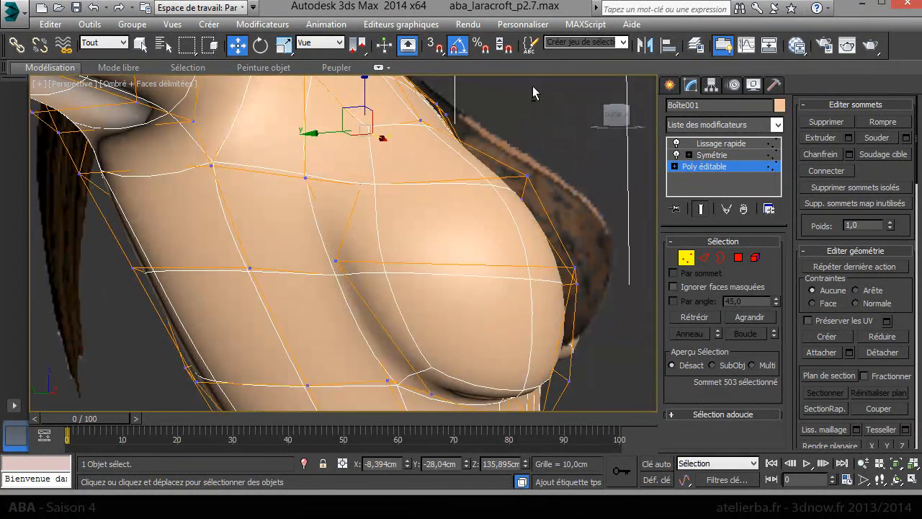
# - Move the vertex above the breast's tip to about X -7.9 cm, Y -33.9 cm and shift the tip vertex about 0.4 cm along X and Y
pyautogui.scroll(-6, 497, 188)
pyautogui.keyDown('alt'); pyautogui.moveTo(512, 187); pyautogui.dragTo(366, 222, button='middle'); pyautogui.keyUp('alt')
pyautogui.scroll(4, 401, 215)
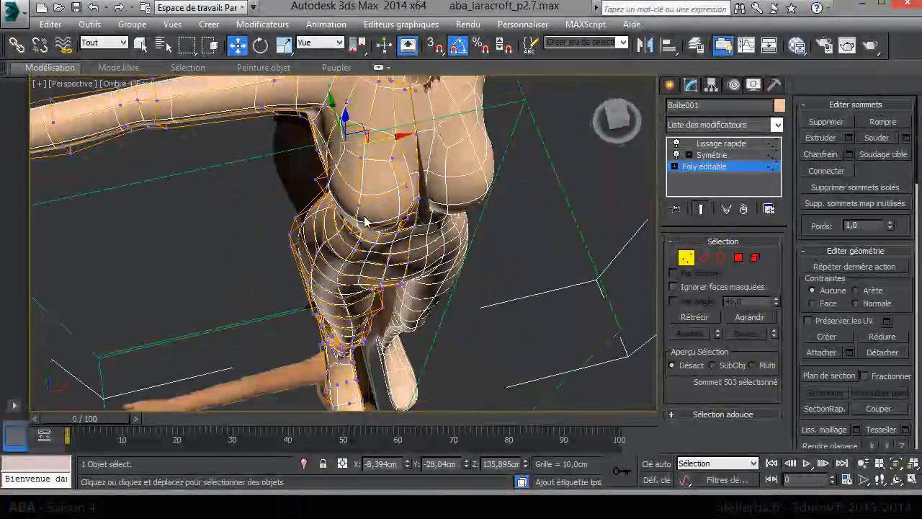
pyautogui.moveTo(371, 184); pyautogui.dragTo(375, 175)
pyautogui.keyDown('alt'); pyautogui.moveTo(385, 185); pyautogui.dragTo(497, 136, button='middle'); pyautogui.keyUp('alt')
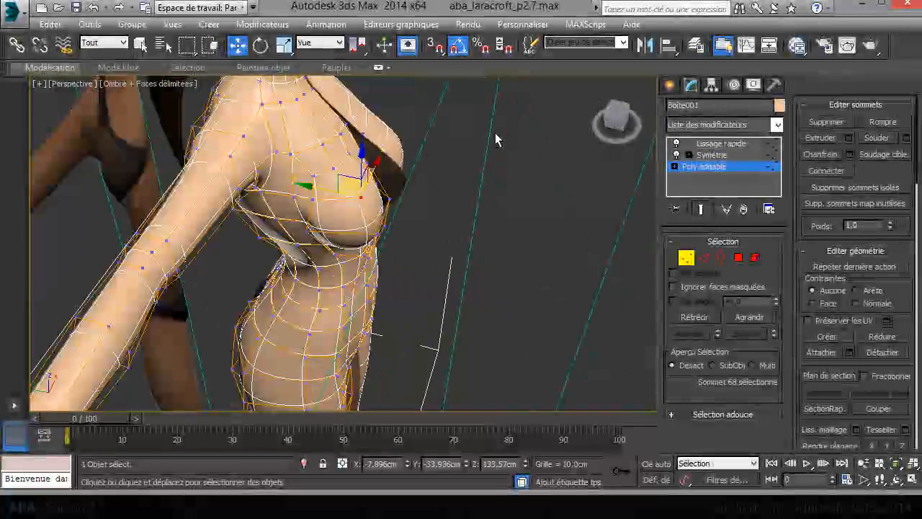
pyautogui.click(375, 235)
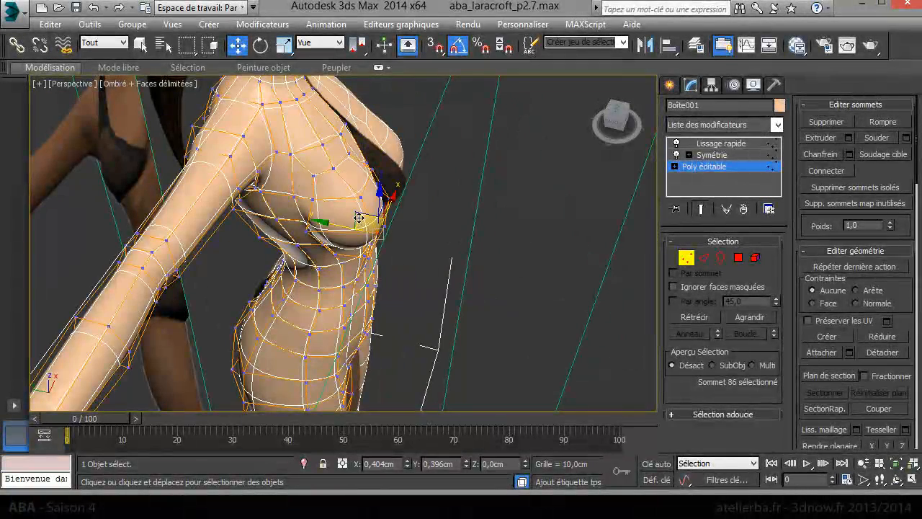
# - Adjust the breast's underside and raise its bottom inner vertex to about X -3.6 cm, Z 126.2 cm
pyautogui.keyDown('alt'); pyautogui.moveTo(367, 227); pyautogui.dragTo(384, 281, button='middle'); pyautogui.keyUp('alt')
pyautogui.click(386, 282)
pyautogui.moveTo(387, 245); pyautogui.dragTo(387, 239)
pyautogui.keyDown('alt'); pyautogui.moveTo(387, 238); pyautogui.dragTo(261, 295, button='middle'); pyautogui.keyUp('alt')
pyautogui.scroll(3, 486, 256)
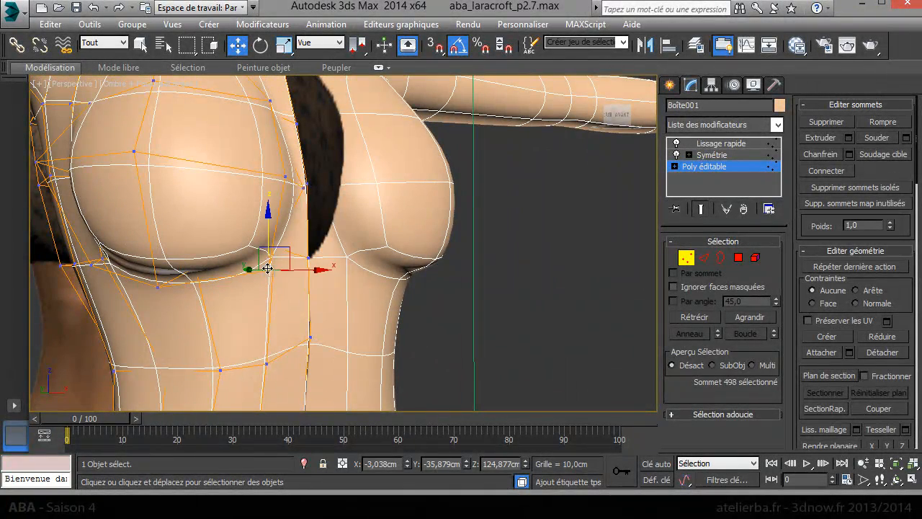
pyautogui.moveTo(267, 233); pyautogui.dragTo(270, 182)
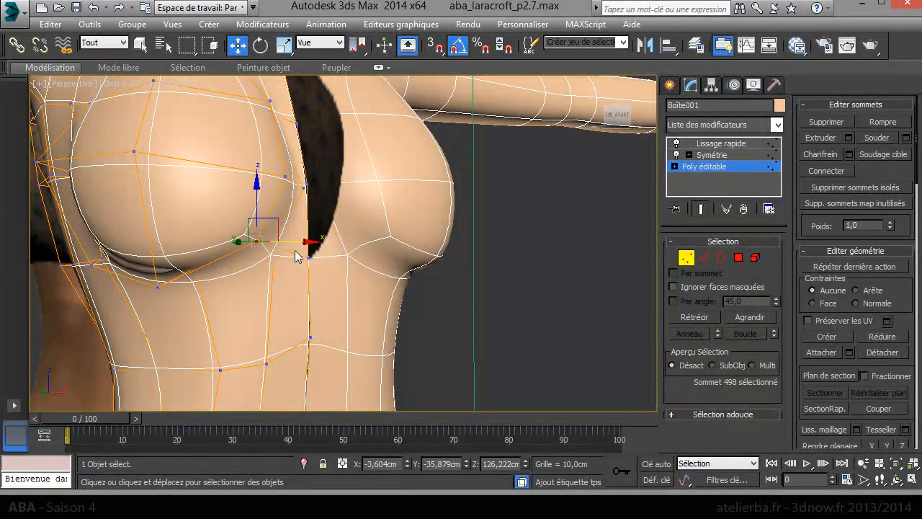
# - Move the vertex at the inner base of the breast to about X -2.3 cm, Z 126.6 cm
pyautogui.keyDown('alt'); pyautogui.moveTo(288, 273); pyautogui.dragTo(264, 277, button='middle'); pyautogui.keyUp('alt')
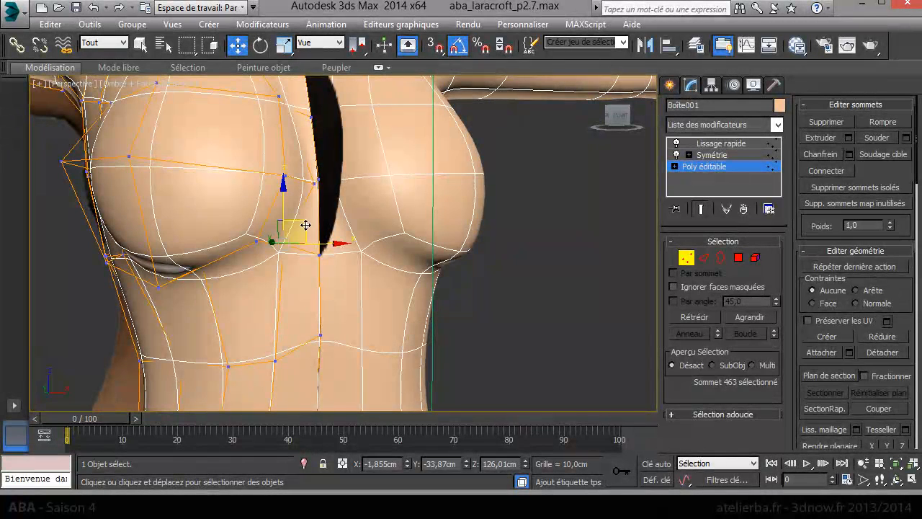
pyautogui.moveTo(306, 218); pyautogui.dragTo(286, 199)
pyautogui.keyDown('alt'); pyautogui.moveTo(320, 222); pyautogui.dragTo(221, 302, button='middle'); pyautogui.keyUp('alt')
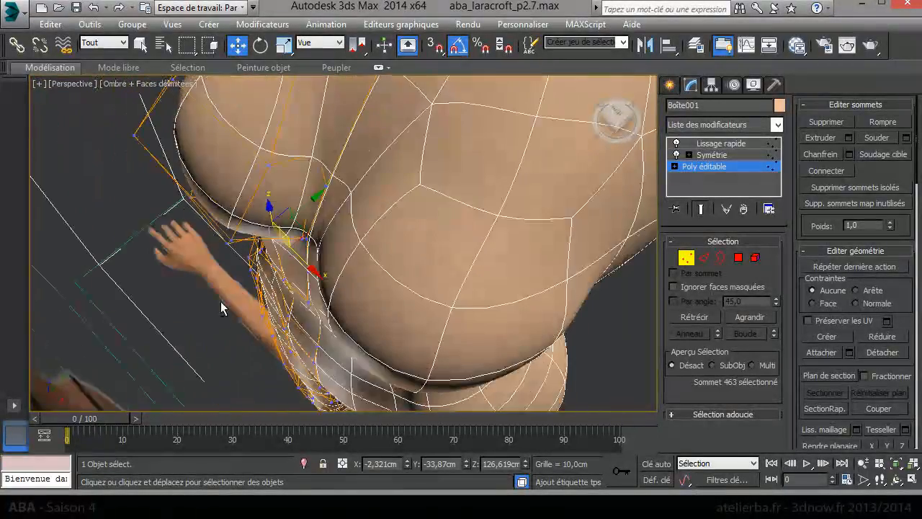
# - Adjust the inner mid-breast vertex and move the inner vertex above it to about X -1.8 cm, Y -32.7 cm
pyautogui.keyDown('alt'); pyautogui.moveTo(281, 245); pyautogui.dragTo(244, 245, button='middle'); pyautogui.keyUp('alt')
pyautogui.moveTo(269, 228); pyautogui.dragTo(285, 184)
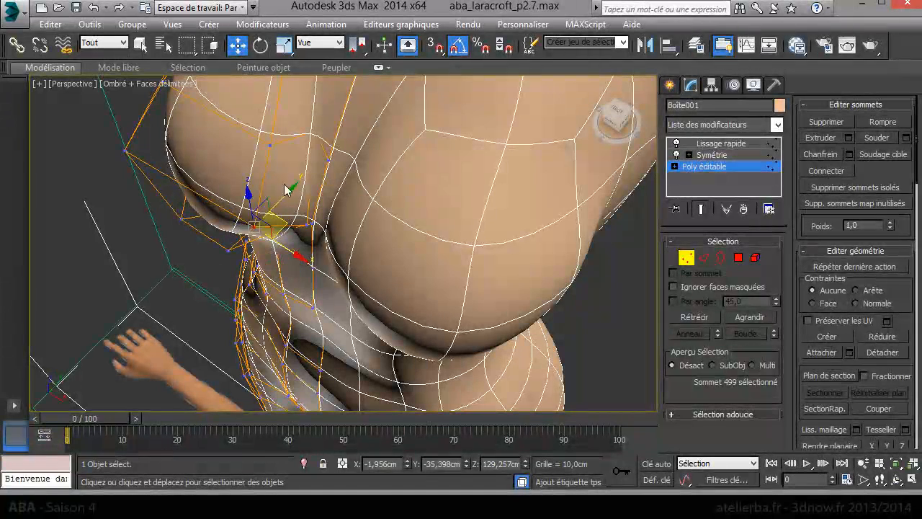
pyautogui.click(271, 145)
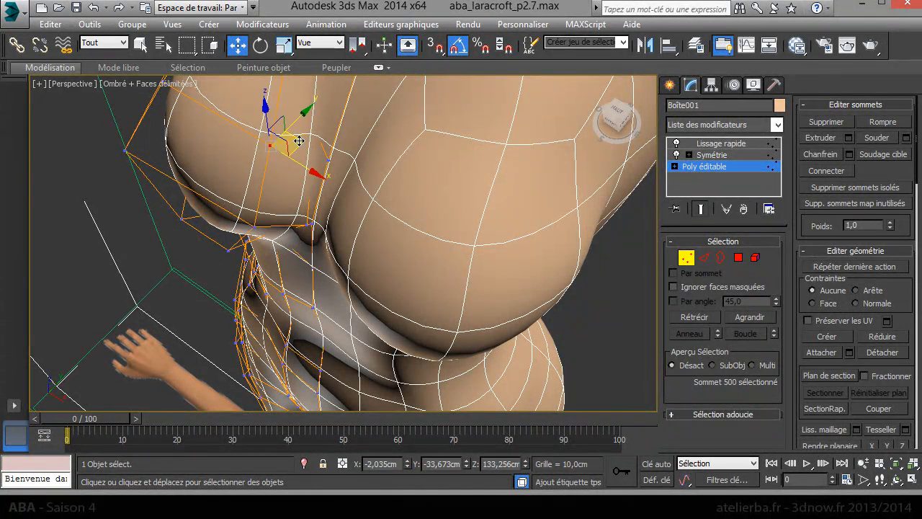
pyautogui.moveTo(317, 141); pyautogui.dragTo(319, 133)
# - Push the vertex above the breast's tip back about 0.7 cm along Y and move the tip vertex to about X -9.4 cm, Y -35.9 cm
pyautogui.keyDown('alt'); pyautogui.moveTo(319, 149); pyautogui.dragTo(378, 289, button='middle'); pyautogui.keyUp('alt')
pyautogui.scroll(-4, 399, 115)
pyautogui.scroll(4, 363, 214)
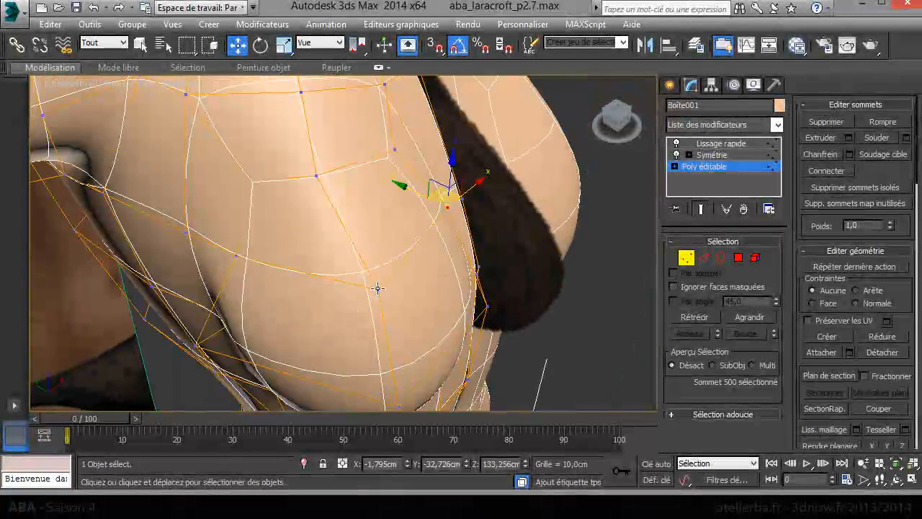
pyautogui.moveTo(368, 277); pyautogui.dragTo(359, 276)
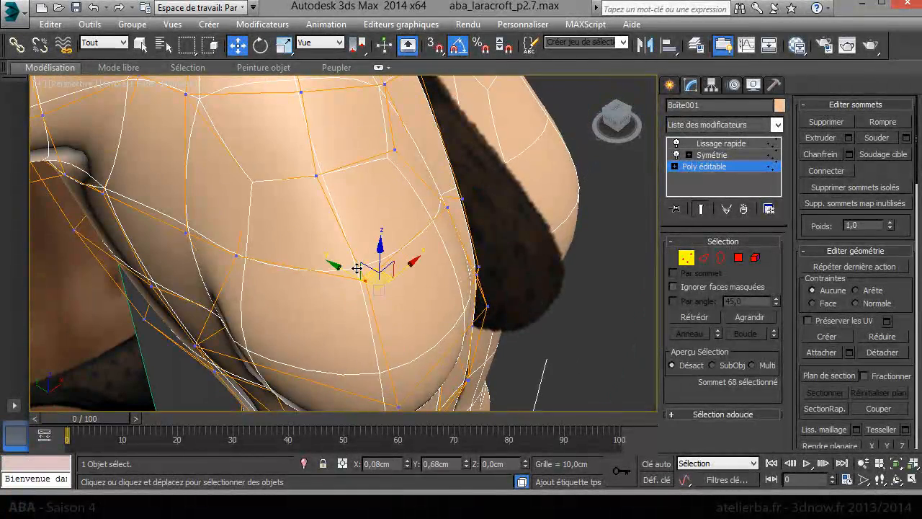
pyautogui.keyDown('alt'); pyautogui.moveTo(381, 328); pyautogui.dragTo(375, 255, button='middle'); pyautogui.keyUp('alt')
pyautogui.click(389, 206)
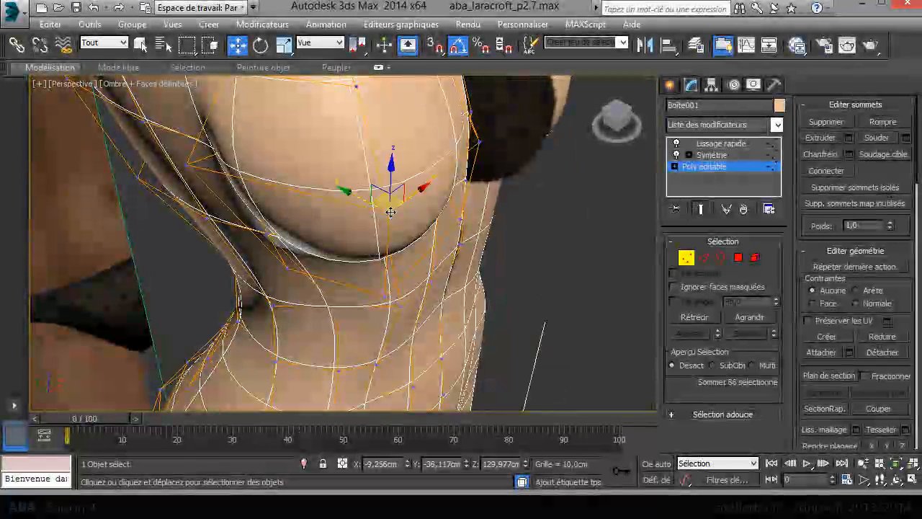
pyautogui.moveTo(375, 199); pyautogui.dragTo(389, 223)
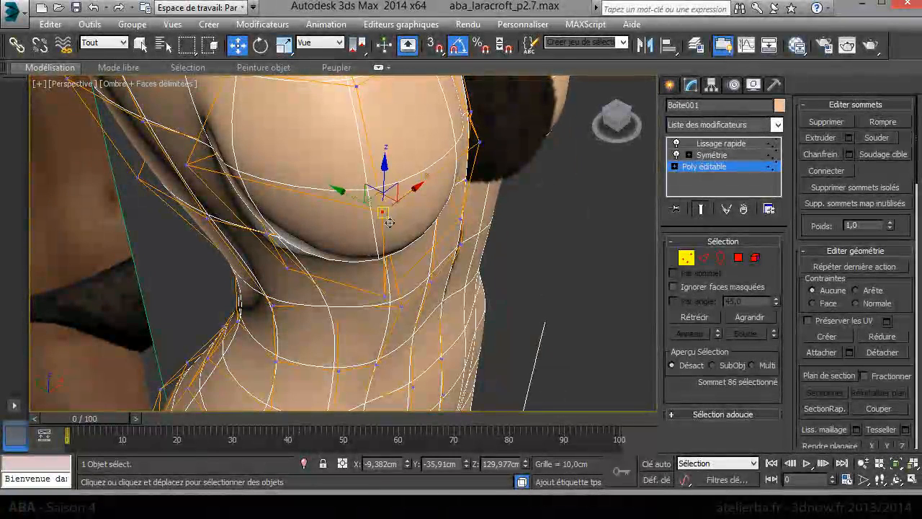
# - Move the breast's bottom middle vertex to about X -8.5 cm, Y -34.7 cm, Z 124.2 cm and raise the bottom outer vertex
pyautogui.moveTo(373, 282); pyautogui.dragTo(370, 280)
pyautogui.keyDown('alt'); pyautogui.moveTo(370, 279); pyautogui.dragTo(469, 205, button='middle'); pyautogui.keyUp('alt')
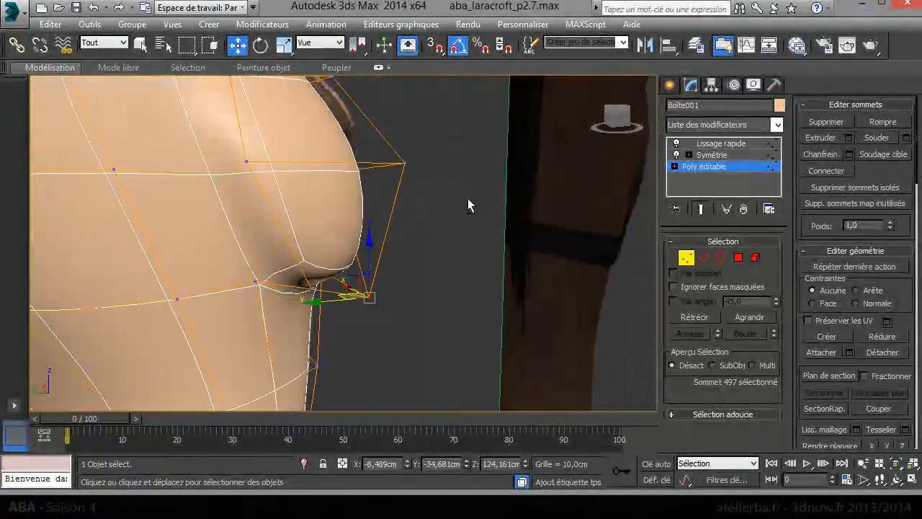
pyautogui.click(311, 288)
pyautogui.moveTo(311, 244); pyautogui.dragTo(311, 230)
# - Move the outer mid-breast vertex inward along X to about -11.3 cm
pyautogui.keyDown('alt'); pyautogui.moveTo(349, 223); pyautogui.dragTo(213, 166, button='middle'); pyautogui.keyUp('alt')
pyautogui.moveTo(240, 157); pyautogui.dragTo(260, 158)
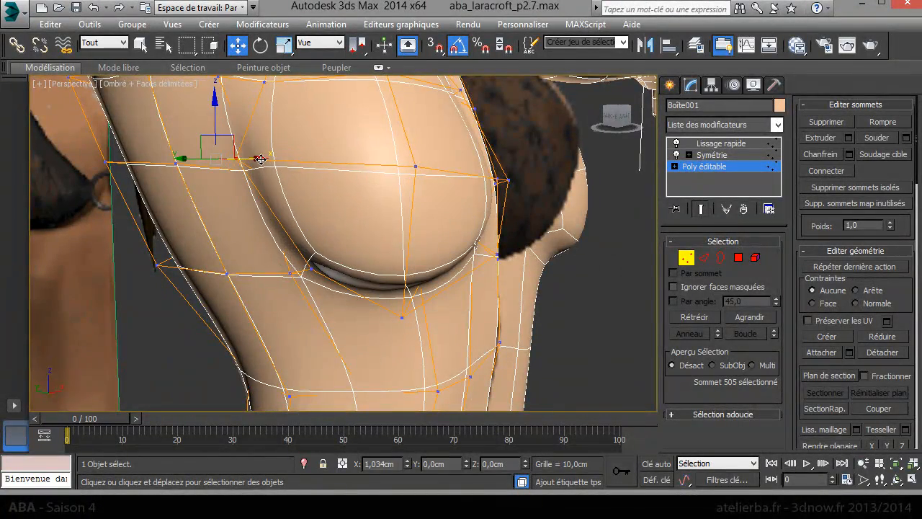
pyautogui.scroll(-8, 285, 175)
pyautogui.keyDown('alt'); pyautogui.moveTo(398, 213); pyautogui.dragTo(380, 232, button='middle'); pyautogui.keyUp('alt')
pyautogui.scroll(10, 353, 225)
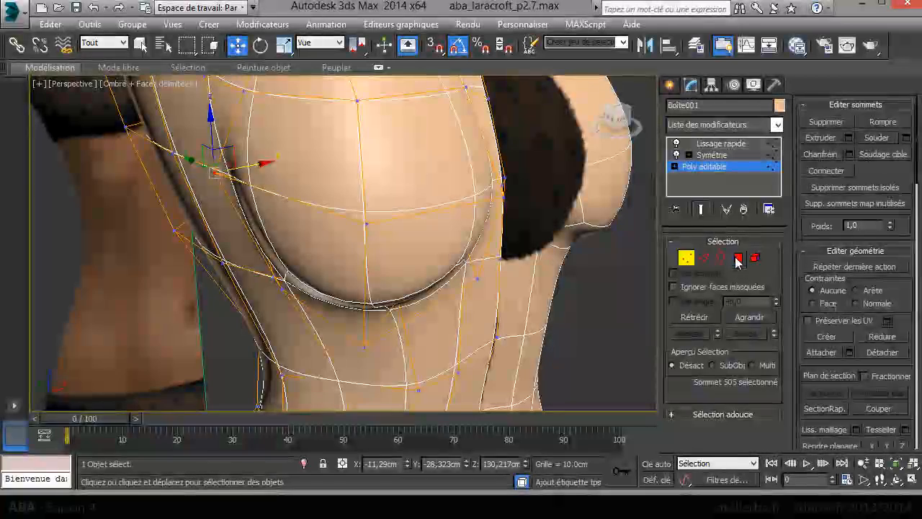
pyautogui.click(738, 258)
pyautogui.click(343, 185)
pyautogui.keyDown('ctrl'); pyautogui.click(338, 251); pyautogui.keyUp('ctrl')
pyautogui.keyDown('ctrl'); pyautogui.click(391, 255); pyautogui.keyUp('ctrl')
pyautogui.keyDown('ctrl'); pyautogui.click(392, 193); pyautogui.keyUp('ctrl')
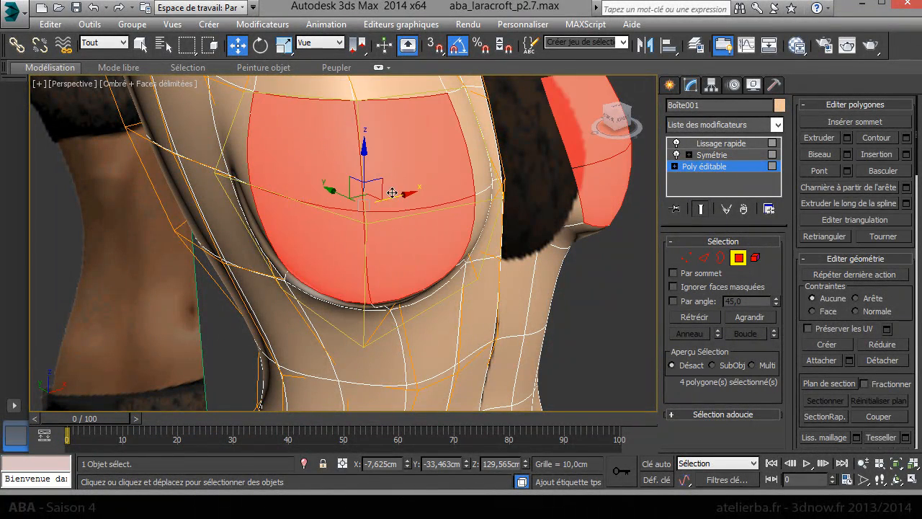
pyautogui.rightClick(370, 269)
pyautogui.click(331, 336)
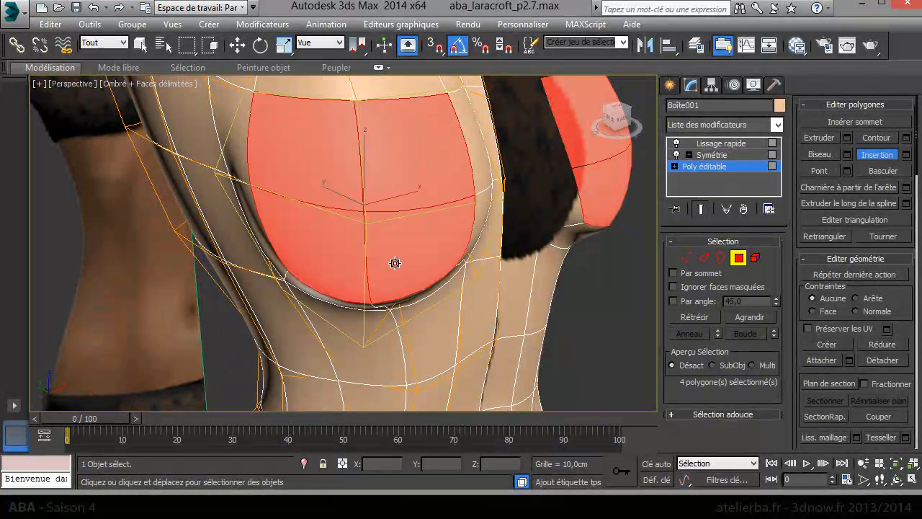
pyautogui.moveTo(389, 254)
pyautogui.mouseDown()
pyautogui.moveTo(391, 267)
pyautogui.moveTo(402, 252)
pyautogui.mouseUp()
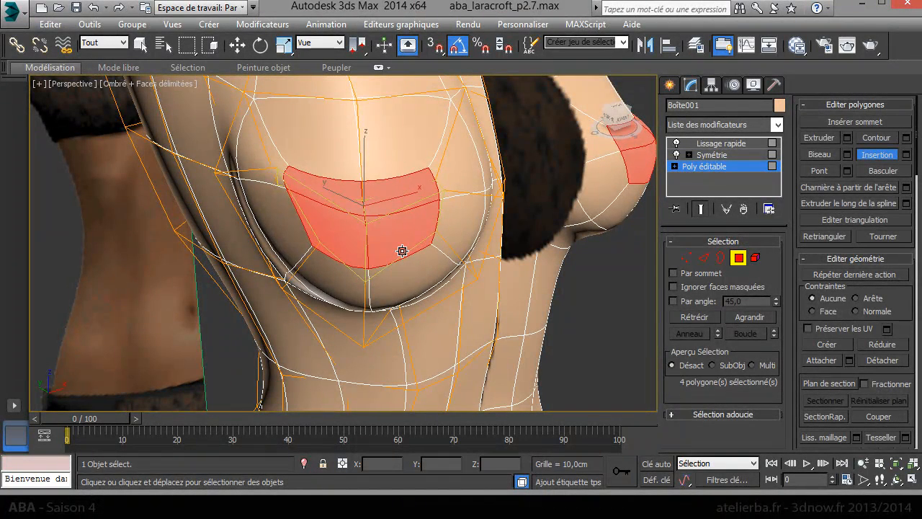
pyautogui.rightClick(402, 251)
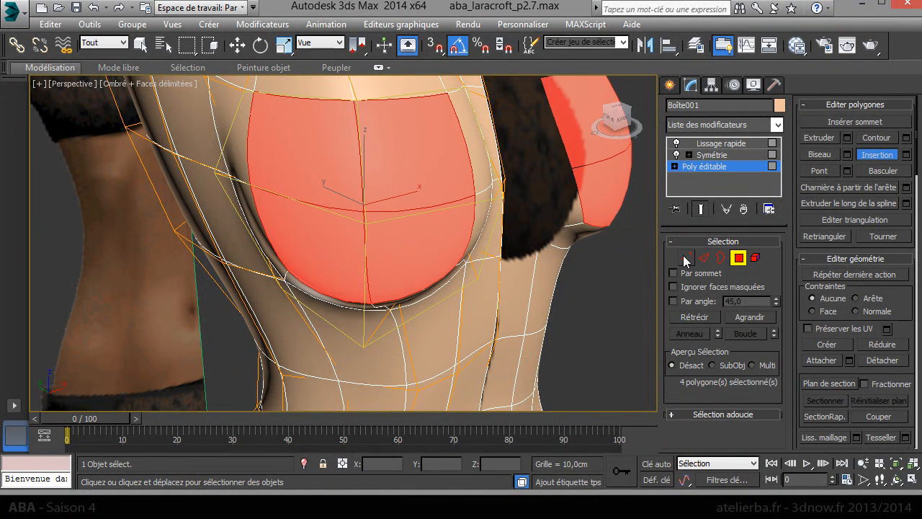
# - Hide the smoothed result, connect the four edges meeting at the breast's tip with a diamond-shaped loop, and redisplay the smoothed result
pyautogui.keyDown('alt'); pyautogui.moveTo(473, 262); pyautogui.dragTo(508, 246, button='middle'); pyautogui.keyUp('alt')
pyautogui.keyDown('alt'); pyautogui.moveTo(426, 220); pyautogui.dragTo(348, 222, button='middle'); pyautogui.keyUp('alt')
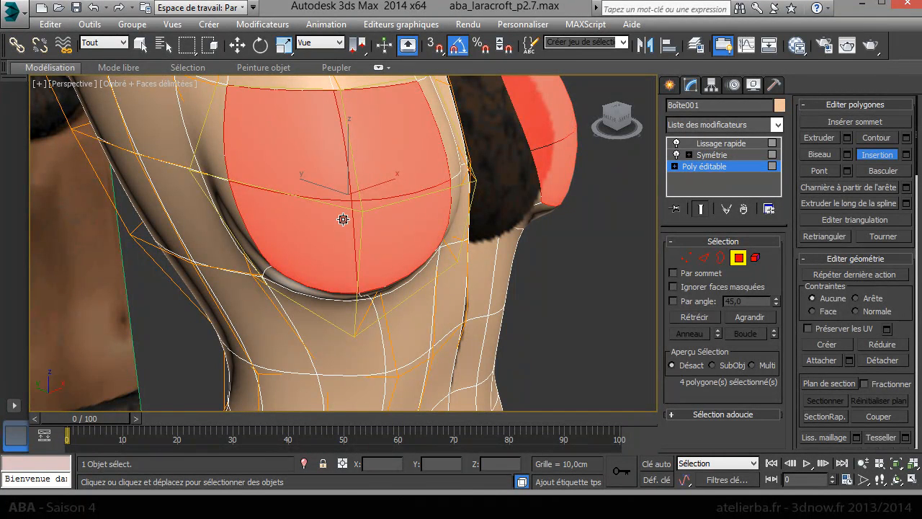
pyautogui.click(704, 258)
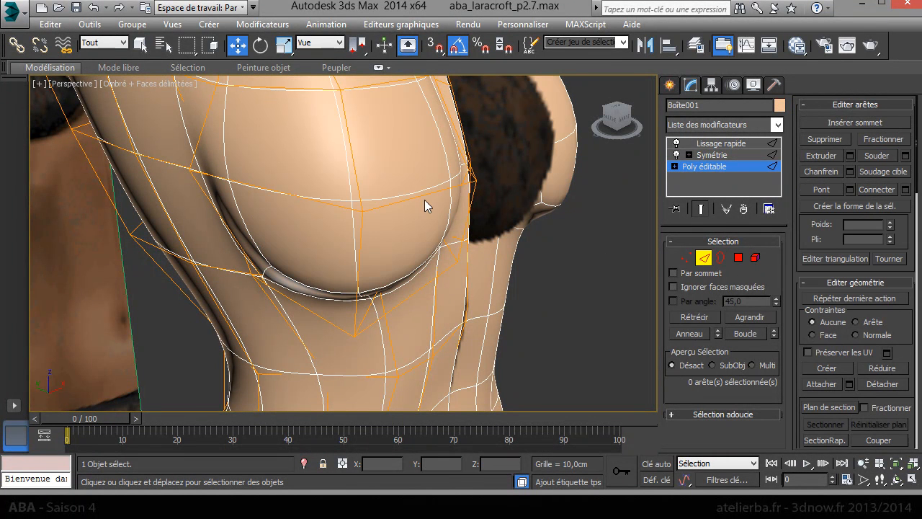
pyautogui.click(351, 151)
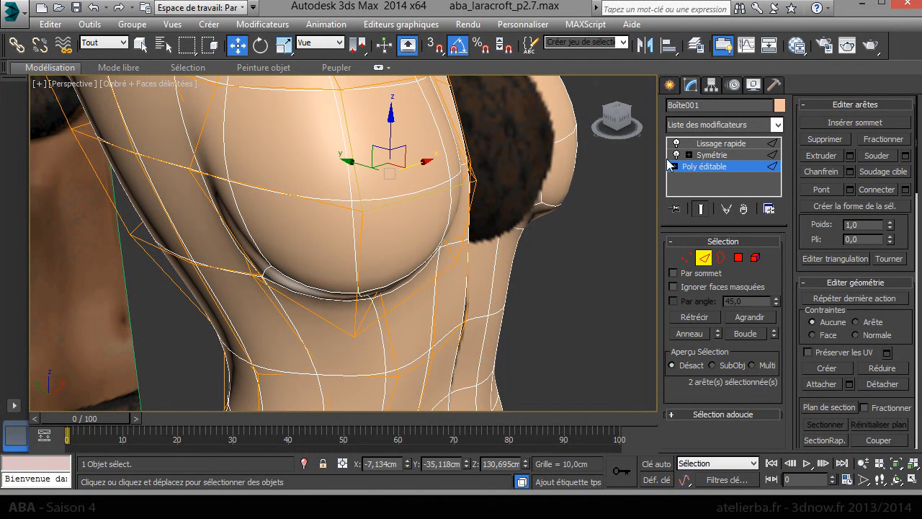
pyautogui.click(700, 212)
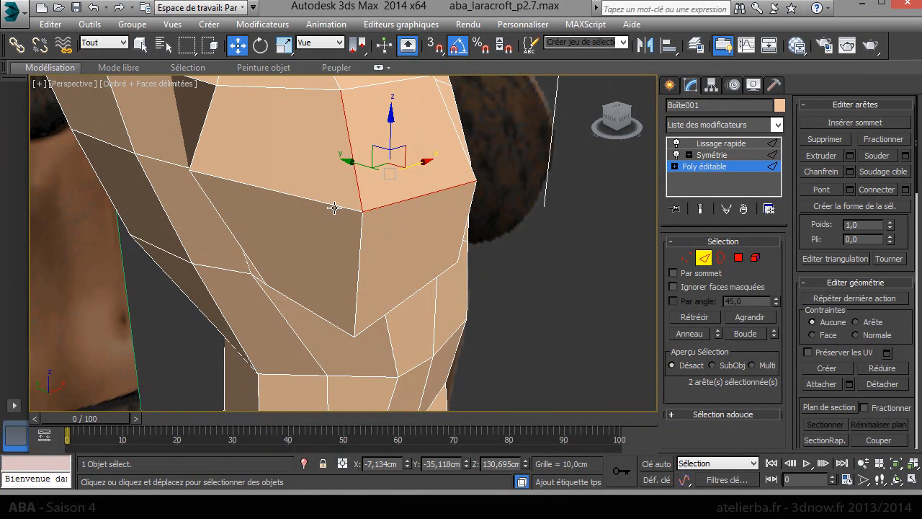
pyautogui.rightClick(416, 254)
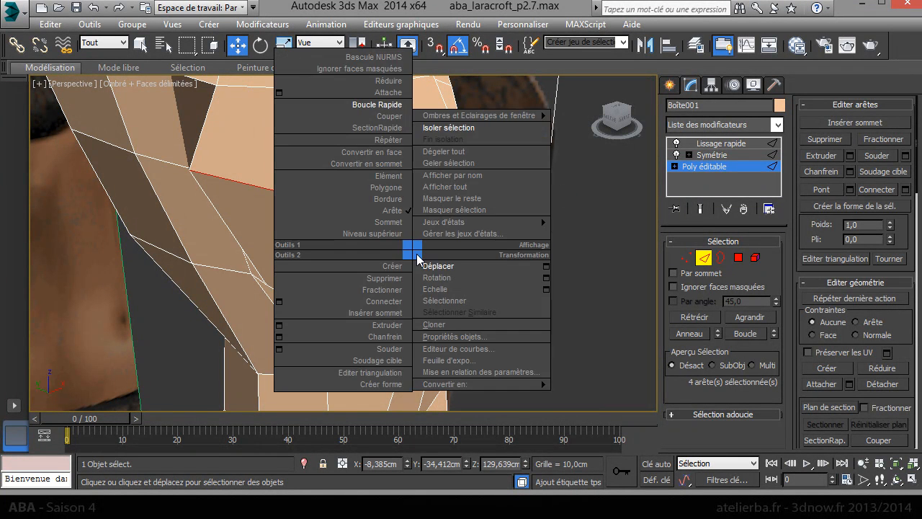
pyautogui.click(382, 288)
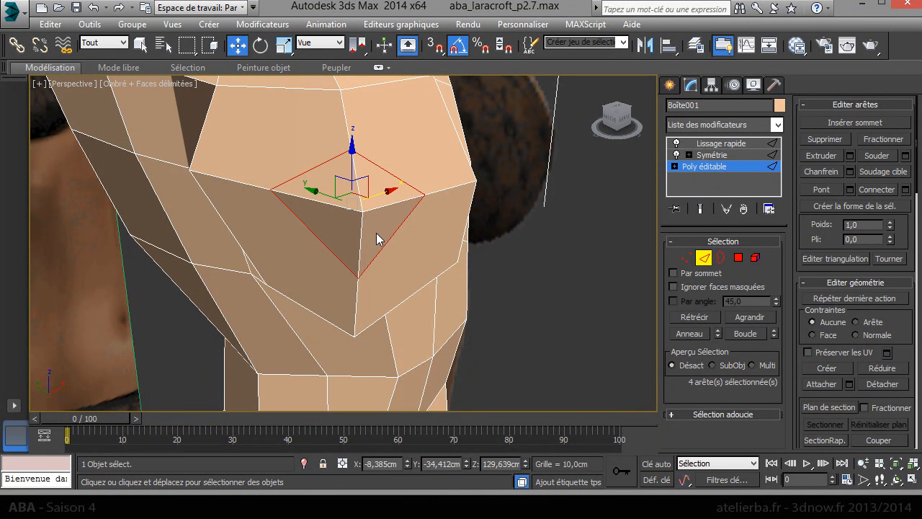
pyautogui.click(701, 209)
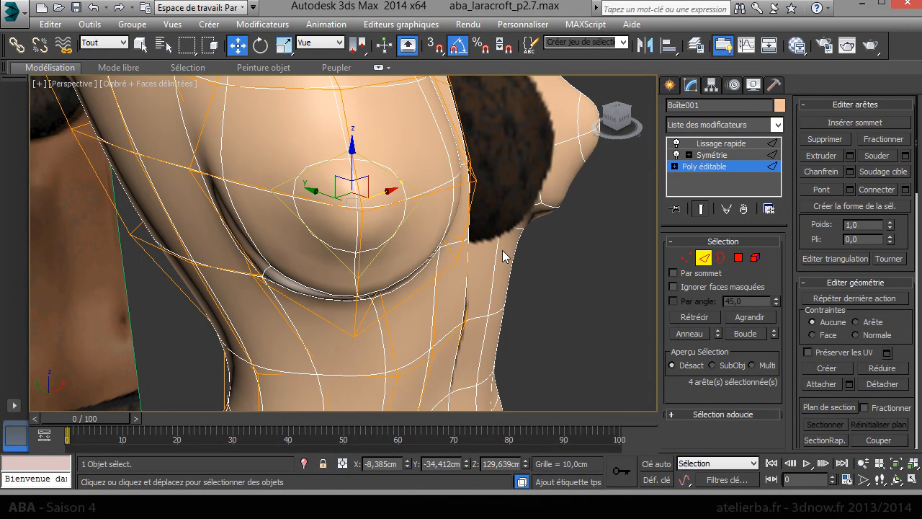
pyautogui.keyDown('alt'); pyautogui.moveTo(467, 252); pyautogui.dragTo(500, 304, button='middle'); pyautogui.keyUp('alt')
pyautogui.moveTo(343, 191); pyautogui.dragTo(353, 197)
pyautogui.keyDown('alt'); pyautogui.moveTo(423, 213); pyautogui.dragTo(372, 184, button='middle'); pyautogui.keyUp('alt')
pyautogui.hotkey('ctrl', 'z')
pyautogui.hotkey('ctrl', 'z')
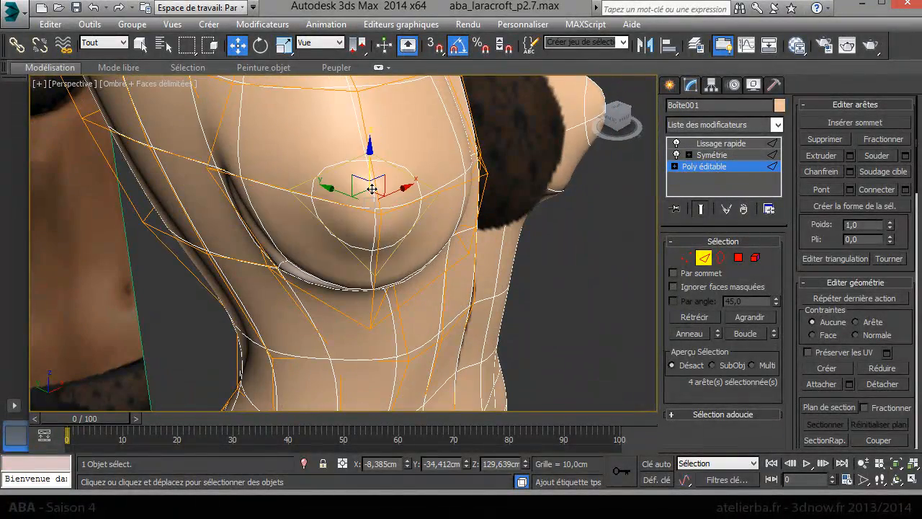
# - Chamfer the vertex at the breast's tip into a small four-sided face
pyautogui.keyDown('alt'); pyautogui.moveTo(413, 198); pyautogui.dragTo(462, 173, button='middle'); pyautogui.keyUp('alt')
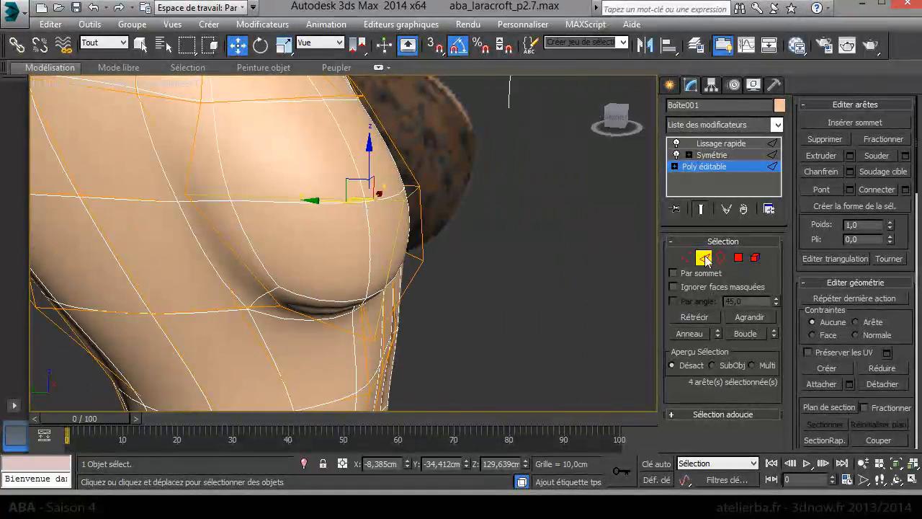
pyautogui.click(683, 260)
pyautogui.rightClick(396, 236)
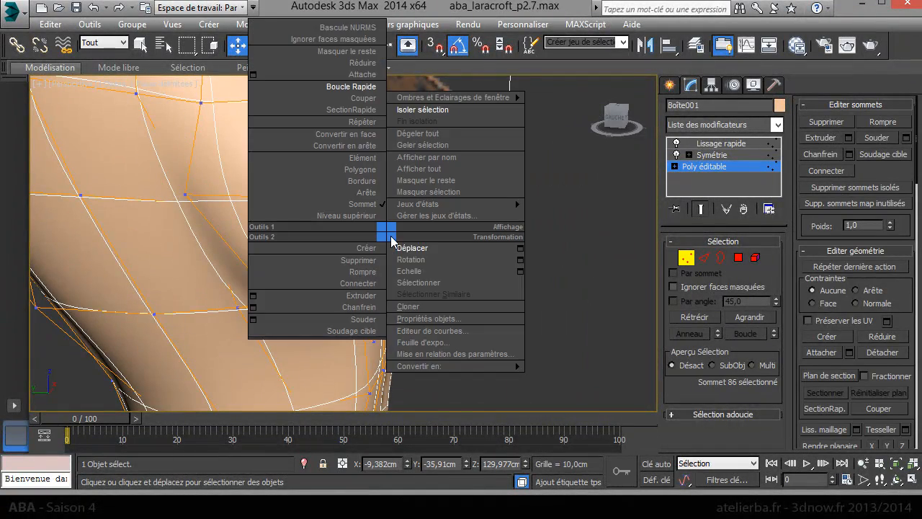
pyautogui.click(370, 307)
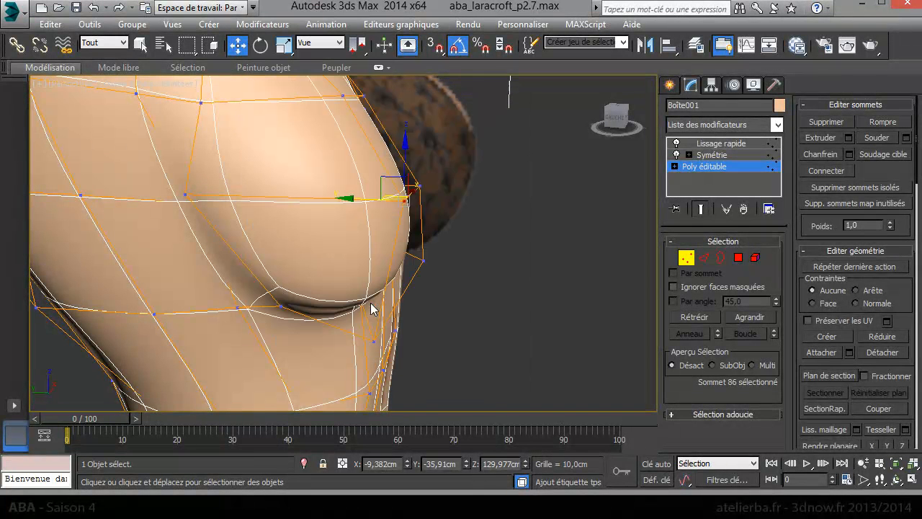
pyautogui.moveTo(401, 199); pyautogui.dragTo(399, 200)
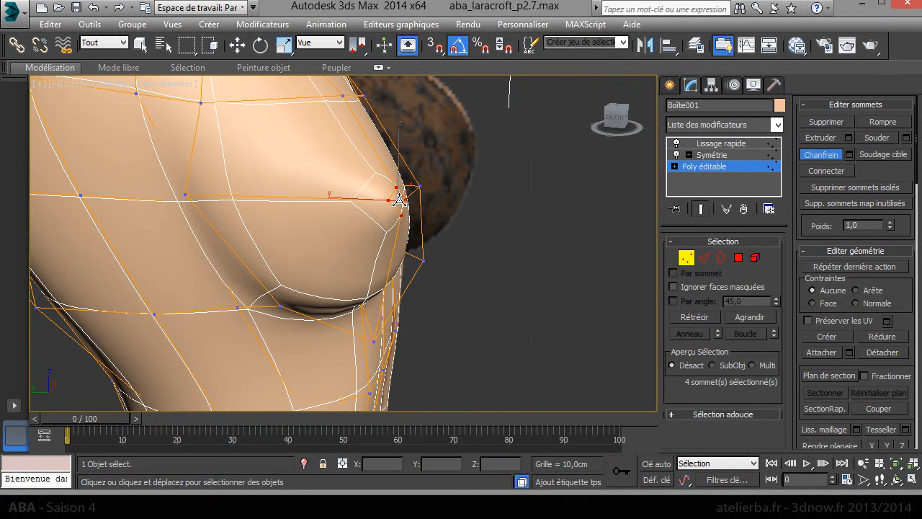
pyautogui.keyDown('alt'); pyautogui.moveTo(396, 216); pyautogui.dragTo(315, 263, button='middle'); pyautogui.keyUp('alt')
pyautogui.scroll(-5, 216, 201)
pyautogui.scroll(5, 315, 256)
pyautogui.moveTo(257, 251); pyautogui.dragTo(281, 238, button='middle')
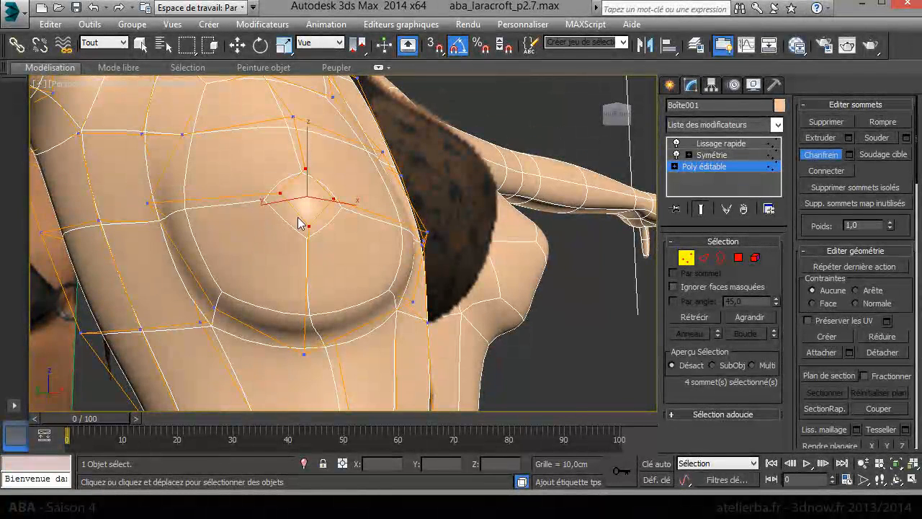
pyautogui.press('w')
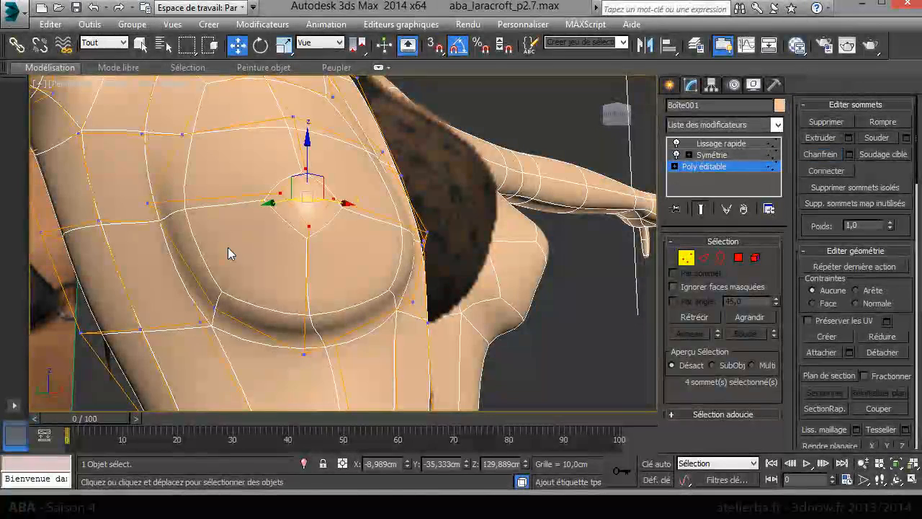
# - Cut an edge from the breast's lower outer vertex to the tip face and move the new vertex to about X -9.7 cm, Z 129.1 cm
pyautogui.rightClick(237, 203)
pyautogui.click(216, 67)
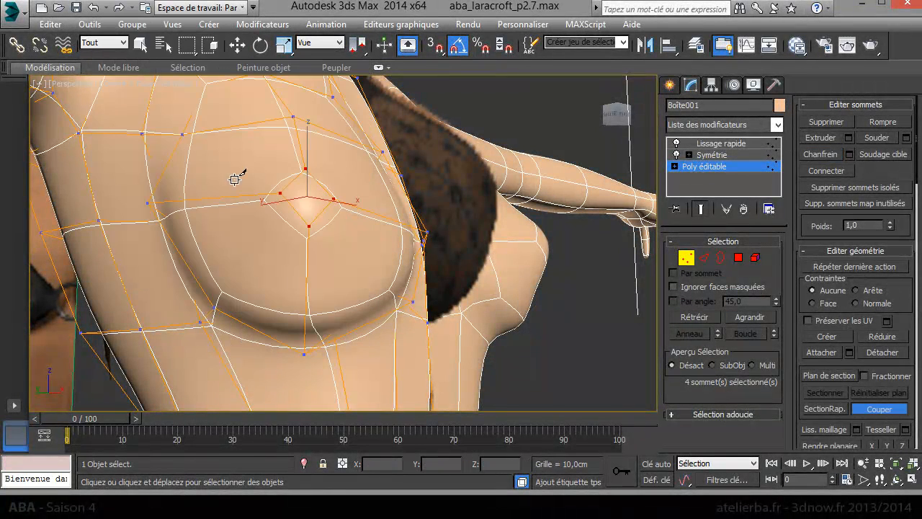
pyautogui.click(215, 305)
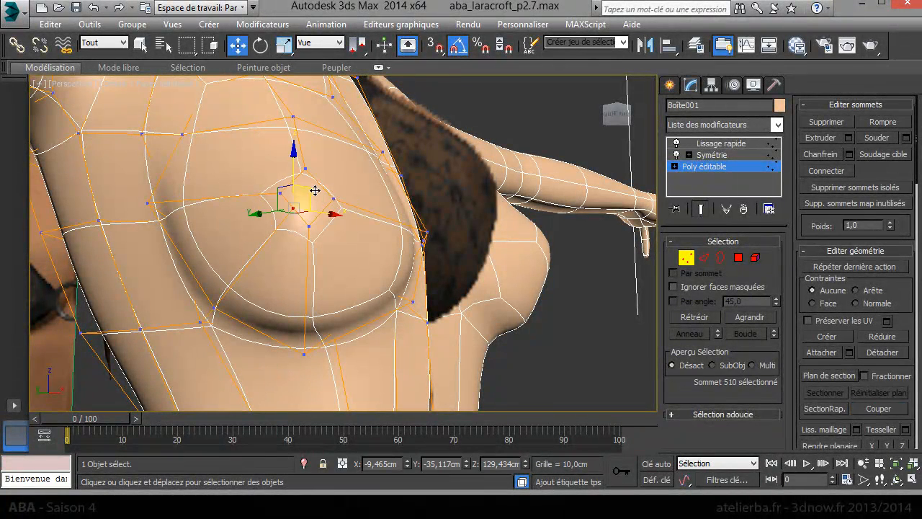
pyautogui.keyDown('alt'); pyautogui.moveTo(310, 191); pyautogui.dragTo(305, 198, button='middle'); pyautogui.keyUp('alt')
# - Try to cut an edge from the breast's lower inner vertex to the tip face
pyautogui.moveTo(245, 311)
pyautogui.keyDown('alt'); pyautogui.mouseDown(button='middle')
pyautogui.moveTo(216, 325)
pyautogui.moveTo(245, 315)
pyautogui.moveTo(230, 304)
pyautogui.mouseUp(button='middle'); pyautogui.keyUp('alt')
pyautogui.rightClick(329, 216)
pyautogui.click(308, 83)
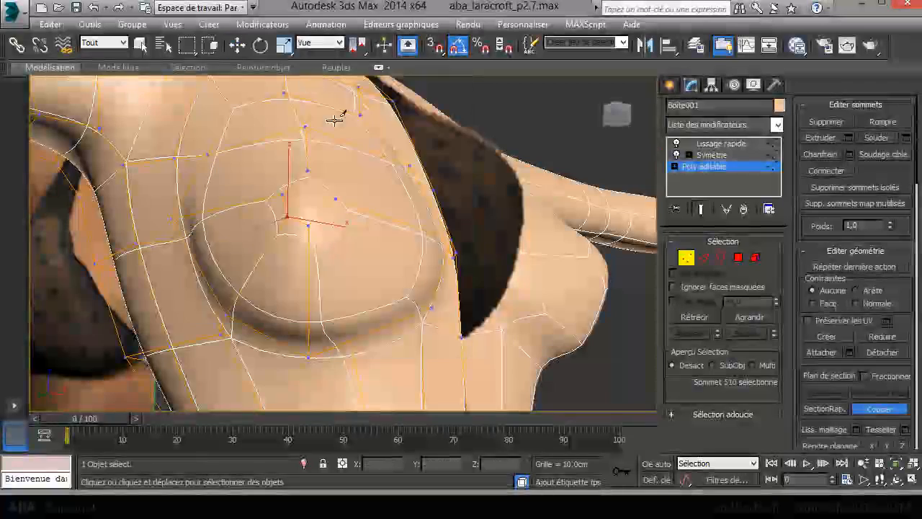
pyautogui.click(432, 308)
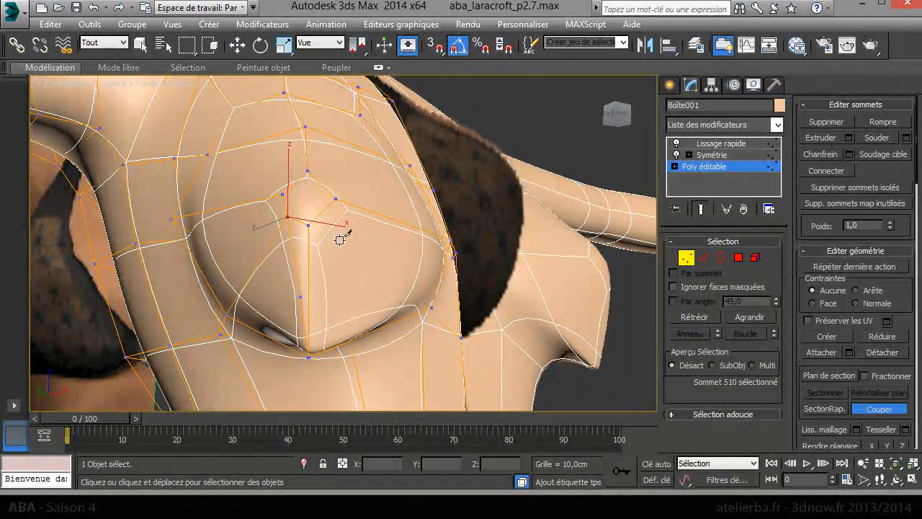
pyautogui.keyDown('alt'); pyautogui.moveTo(381, 240); pyautogui.dragTo(299, 233, button='middle'); pyautogui.keyUp('alt')
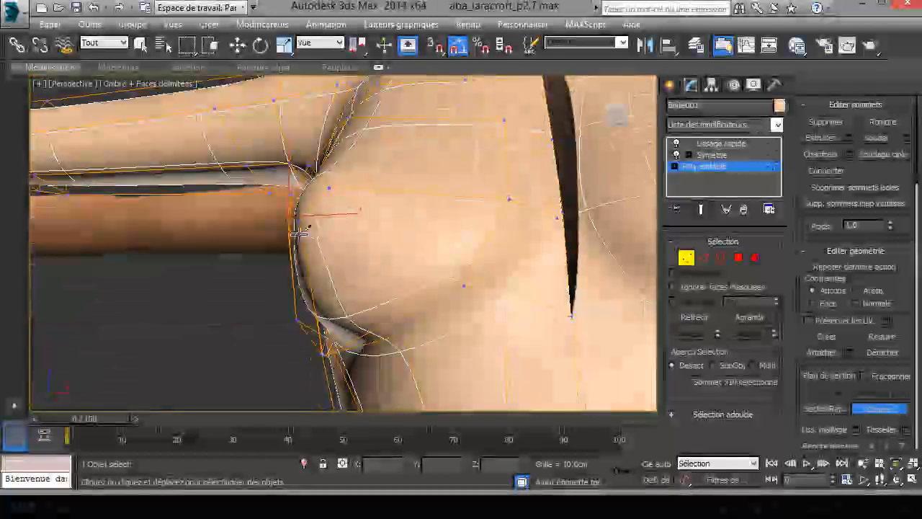
pyautogui.click(464, 285)
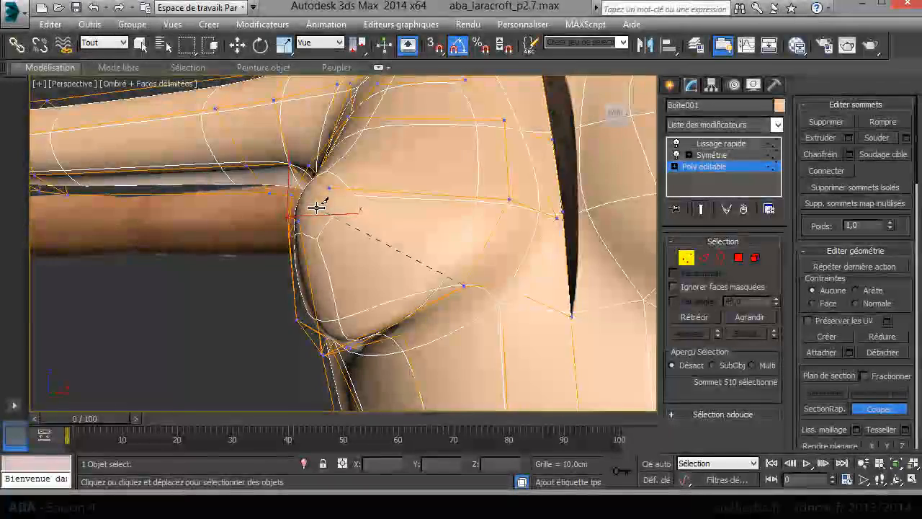
pyautogui.keyDown('alt'); pyautogui.moveTo(377, 208); pyautogui.dragTo(430, 167, button='middle'); pyautogui.keyUp('alt')
pyautogui.rightClick(390, 352)
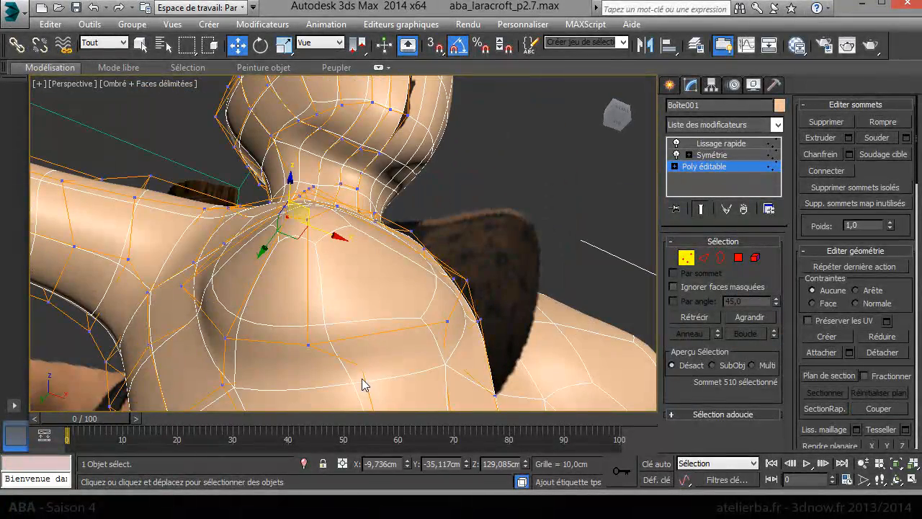
# - Move the vertex just below the breast's underside to about X -7.4 cm, Y -32.6 cm
pyautogui.click(361, 365)
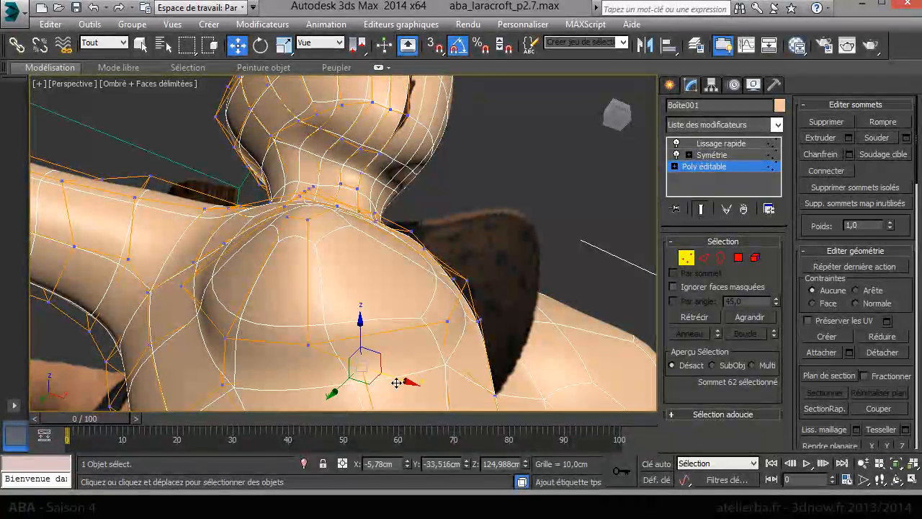
pyautogui.moveTo(380, 379); pyautogui.dragTo(319, 366)
pyautogui.keyDown('alt'); pyautogui.moveTo(383, 355); pyautogui.dragTo(395, 434, button='middle'); pyautogui.keyUp('alt')
pyautogui.keyDown('alt'); pyautogui.moveTo(346, 332); pyautogui.dragTo(370, 310, button='middle'); pyautogui.keyUp('alt')
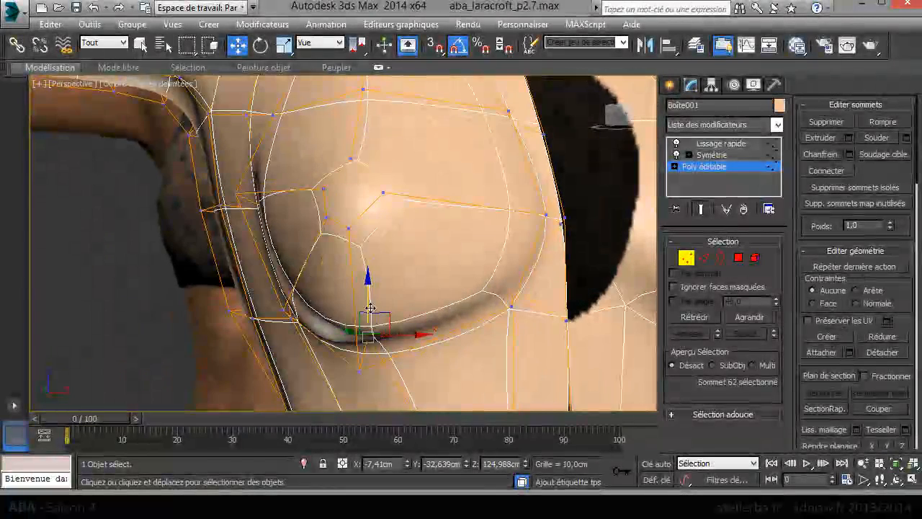
# - Hide the smoothed result and retry the cut between the tip face and the breast's lower inner vertex
pyautogui.rightClick(392, 221)
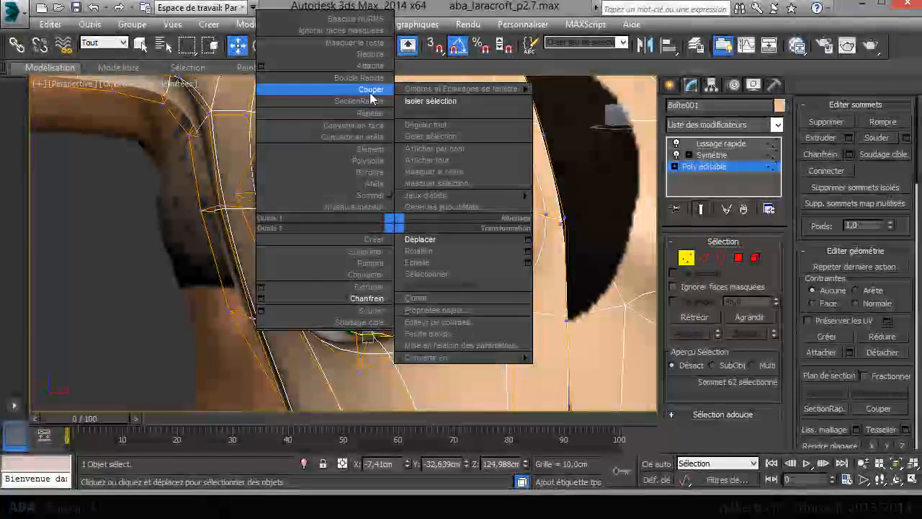
pyautogui.click(372, 97)
pyautogui.click(366, 210)
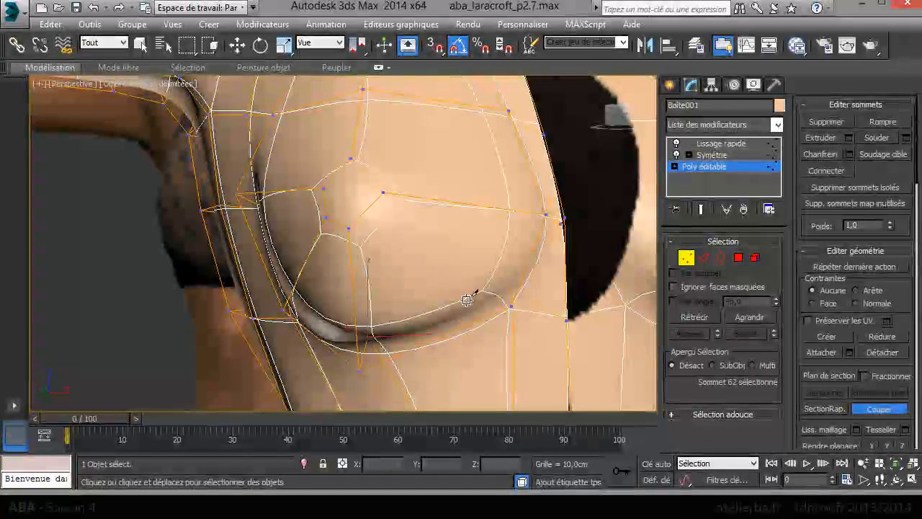
pyautogui.keyDown('alt'); pyautogui.moveTo(466, 299); pyautogui.dragTo(448, 235, button='middle'); pyautogui.keyUp('alt')
pyautogui.click(678, 143)
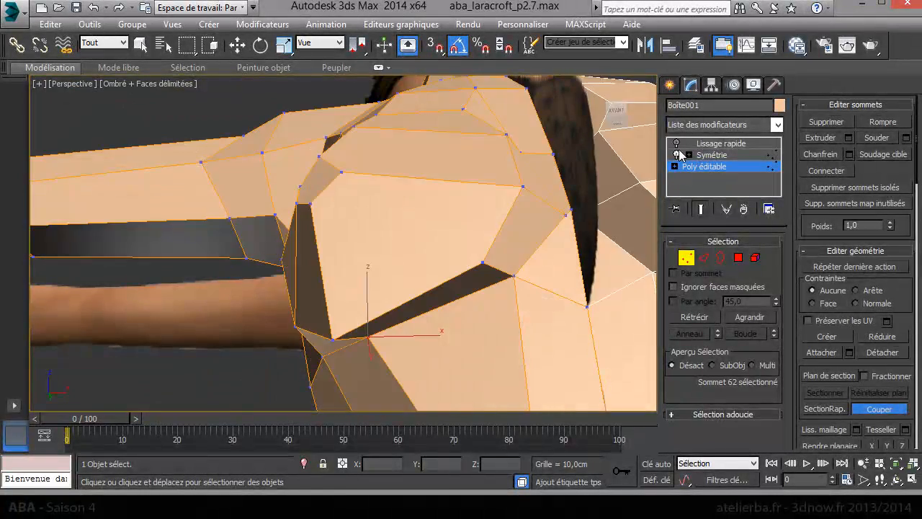
pyautogui.keyDown('alt'); pyautogui.moveTo(526, 199); pyautogui.dragTo(545, 161, button='middle'); pyautogui.keyUp('alt')
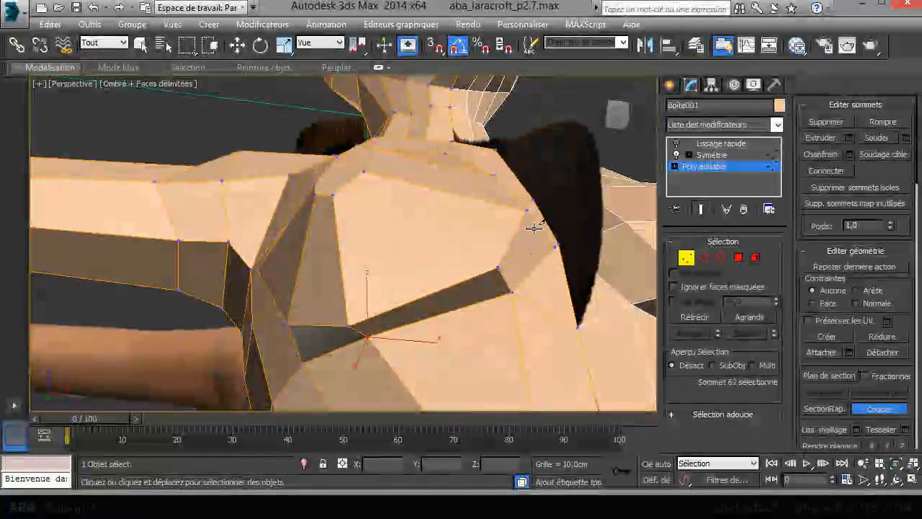
pyautogui.click(497, 269)
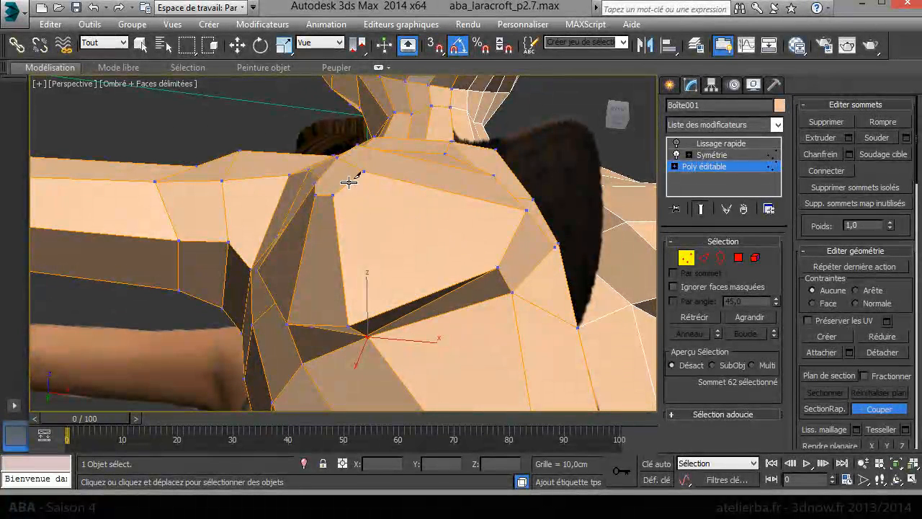
pyautogui.rightClick(387, 209)
pyautogui.keyDown('alt'); pyautogui.moveTo(445, 254); pyautogui.dragTo(465, 293, button='middle'); pyautogui.keyUp('alt')
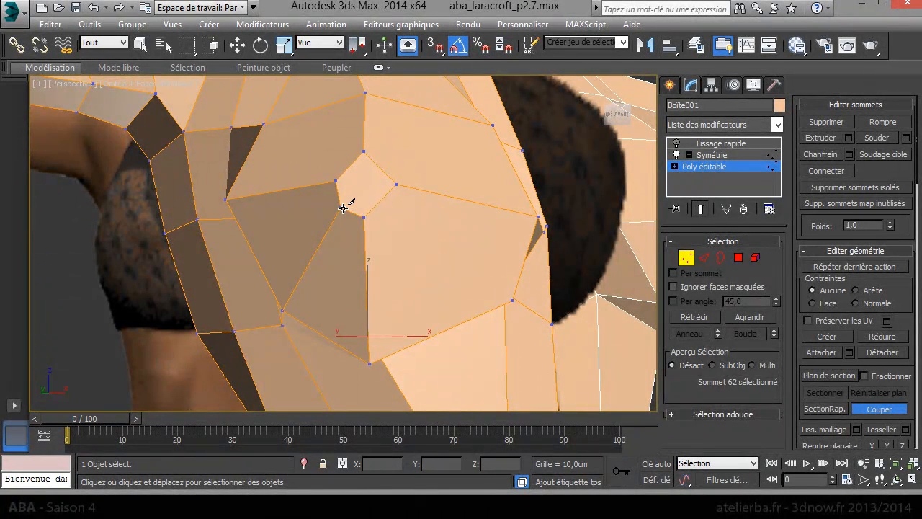
# - Delete the small polygon at the breast's tip and cap the hole with a new face
pyautogui.keyDown('alt'); pyautogui.moveTo(383, 196); pyautogui.dragTo(634, 268, button='middle'); pyautogui.keyUp('alt')
pyautogui.keyDown('ctrl'); pyautogui.click(737, 260); pyautogui.keyUp('ctrl')
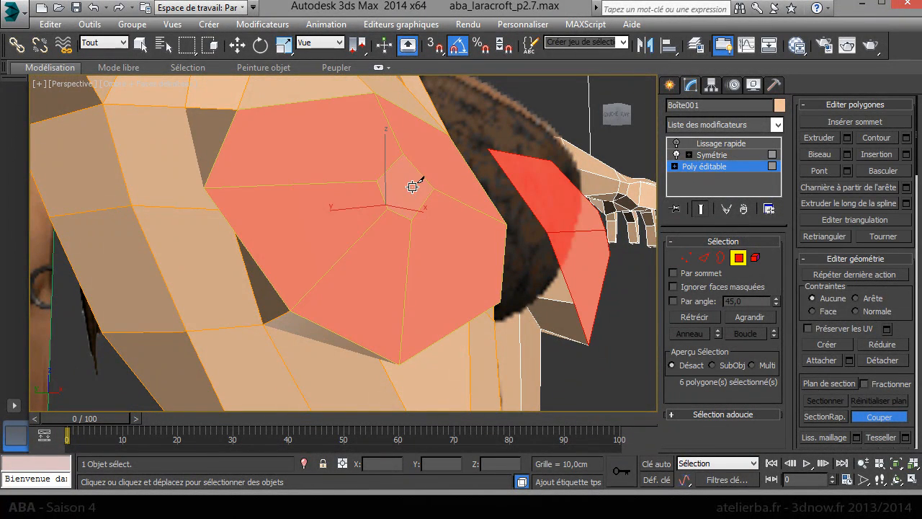
pyautogui.press('w')
pyautogui.click(413, 190)
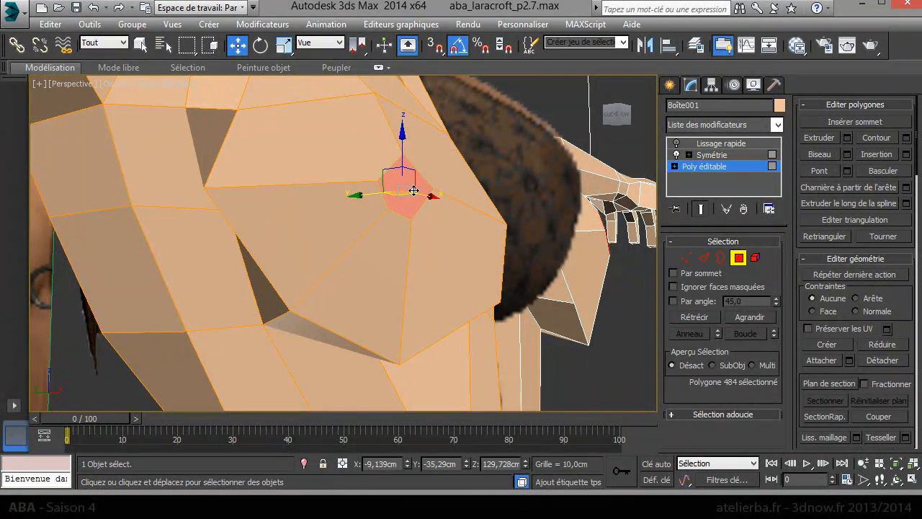
pyautogui.press('Delete')
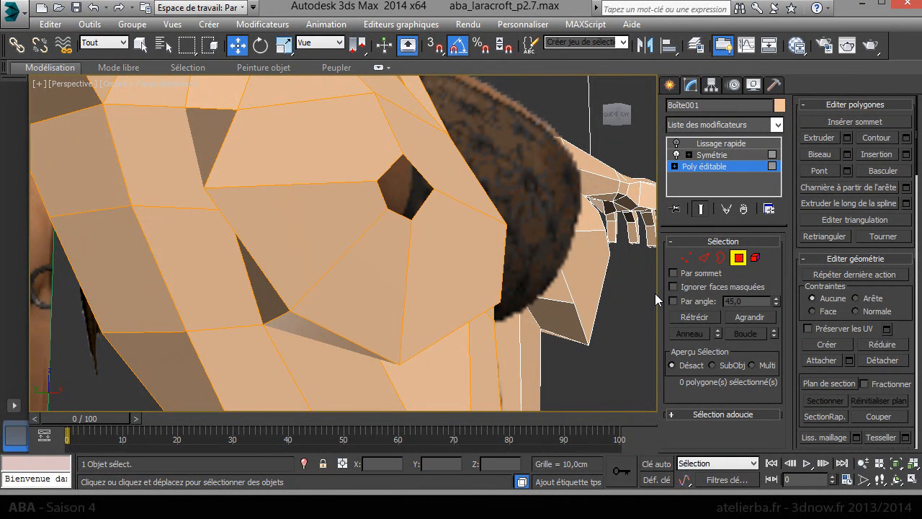
pyautogui.click(721, 258)
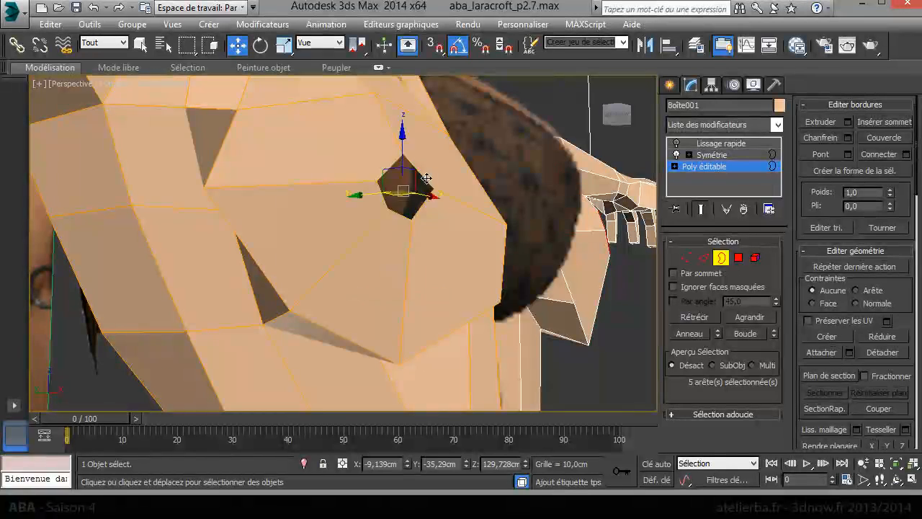
pyautogui.rightClick(425, 177)
pyautogui.click(404, 215)
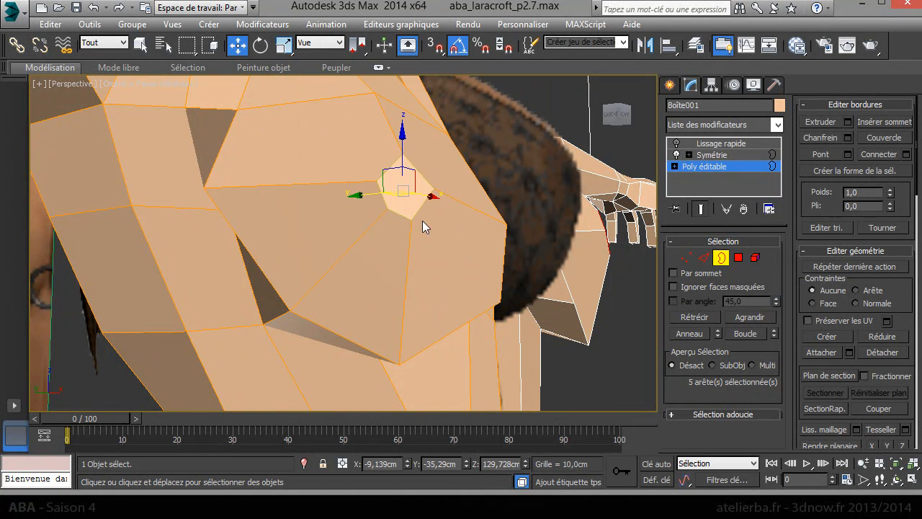
# - Cut an edge from the breast's lower inner vertex to the lower inner edge of the capped tip face
pyautogui.click(703, 261)
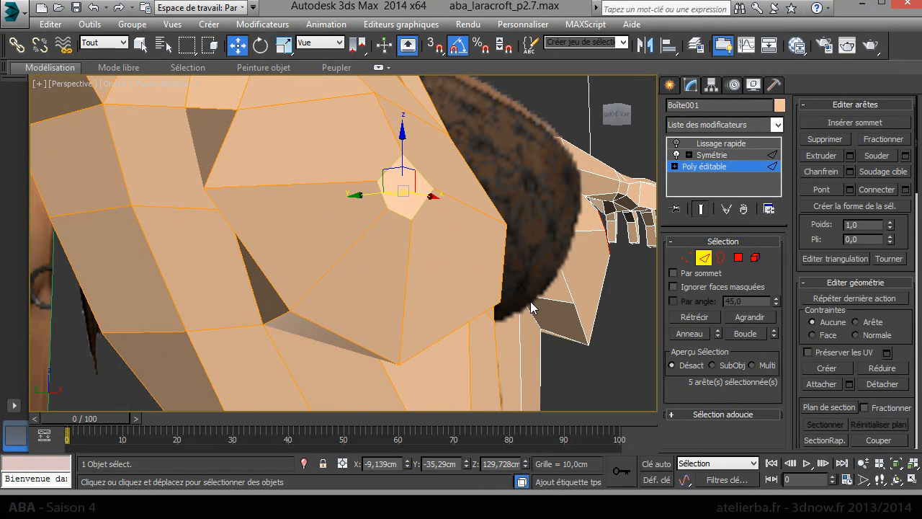
pyautogui.click(681, 261)
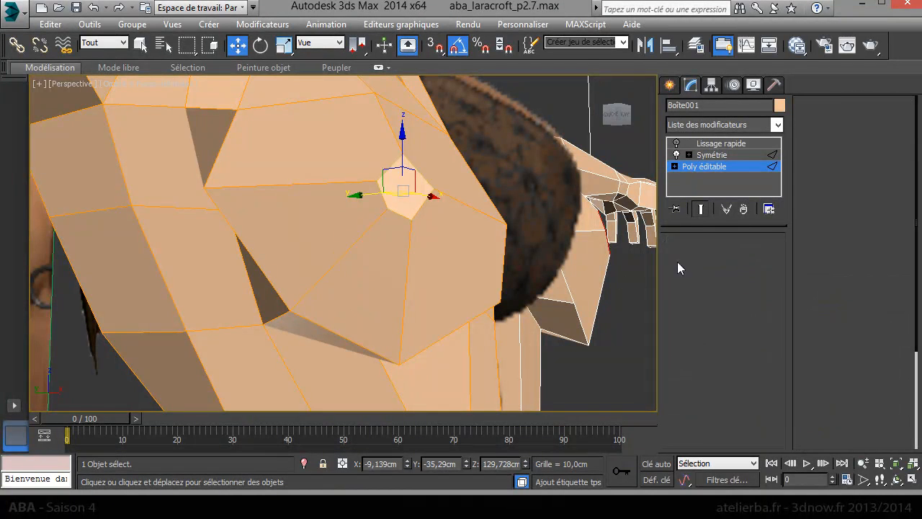
pyautogui.keyDown('alt'); pyautogui.moveTo(550, 270); pyautogui.dragTo(484, 268, button='middle'); pyautogui.keyUp('alt')
pyautogui.rightClick(448, 257)
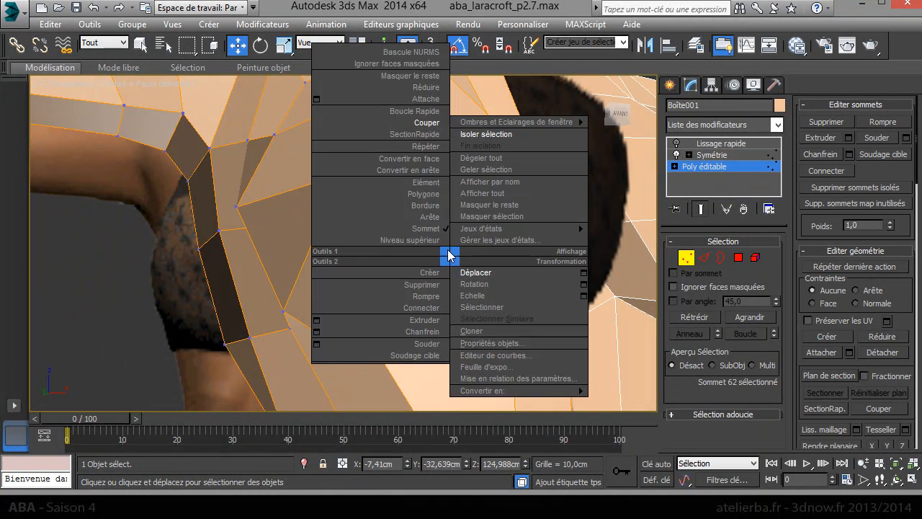
pyautogui.click(368, 131)
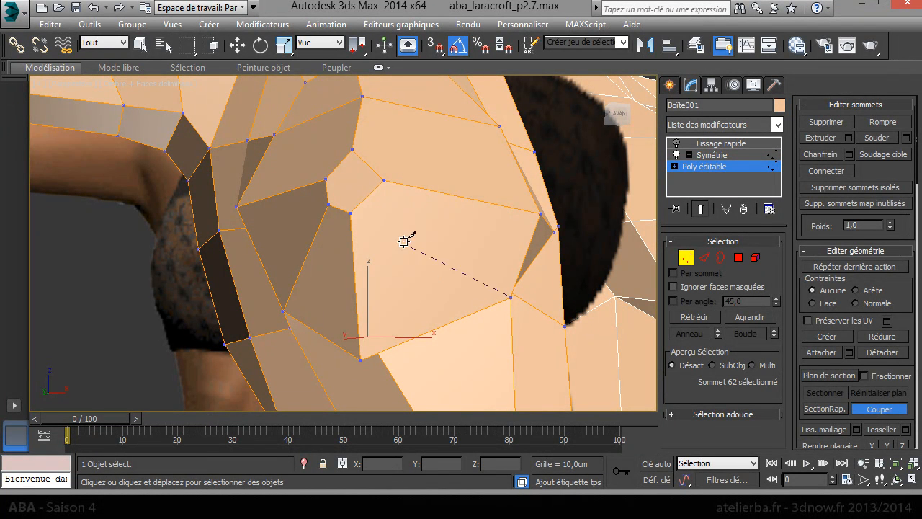
pyautogui.click(369, 196)
# - Move the newly cut vertex on the tip face to about X -8.7 cm, Y -36.2 cm, Z 129.0 cm
pyautogui.press('w')
pyautogui.click(369, 196)
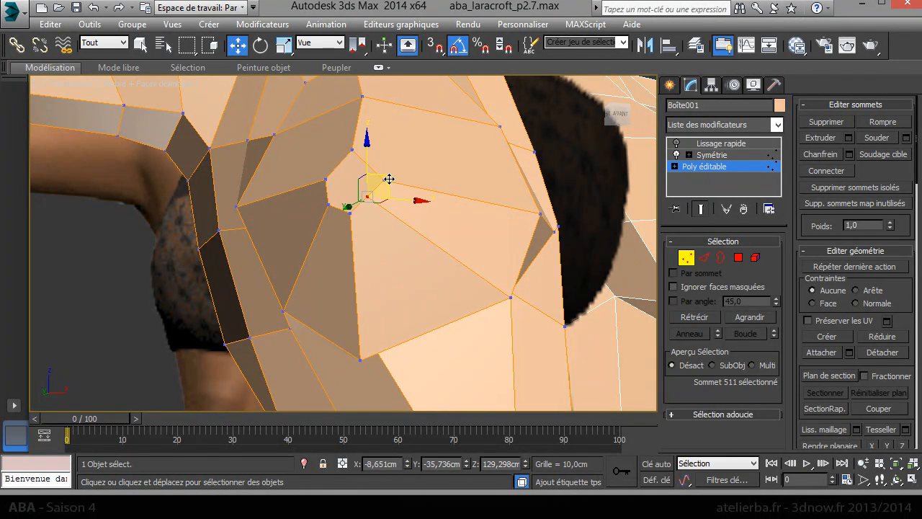
pyautogui.moveTo(366, 165); pyautogui.dragTo(344, 216)
# - Select the polygon at the breast's tip and make it planar
pyautogui.keyDown('alt'); pyautogui.moveTo(428, 231); pyautogui.dragTo(355, 180, button='middle'); pyautogui.keyUp('alt')
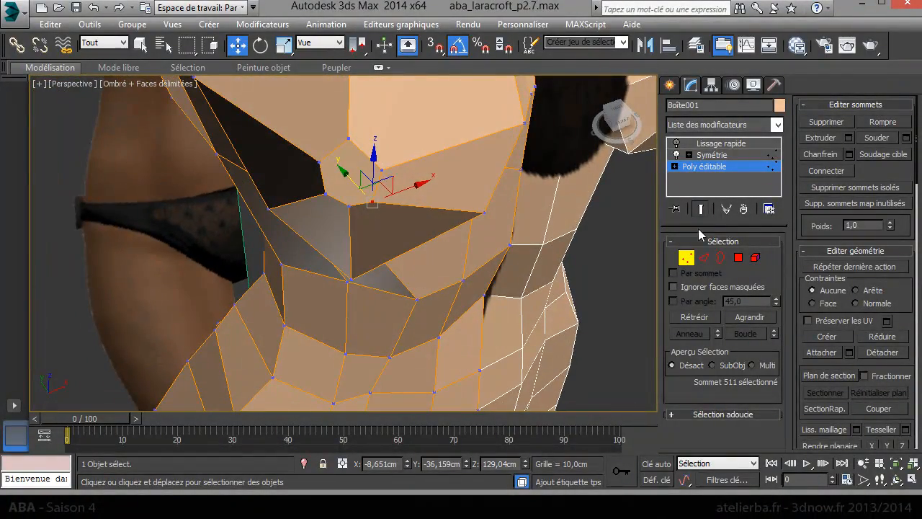
pyautogui.click(739, 259)
pyautogui.click(355, 181)
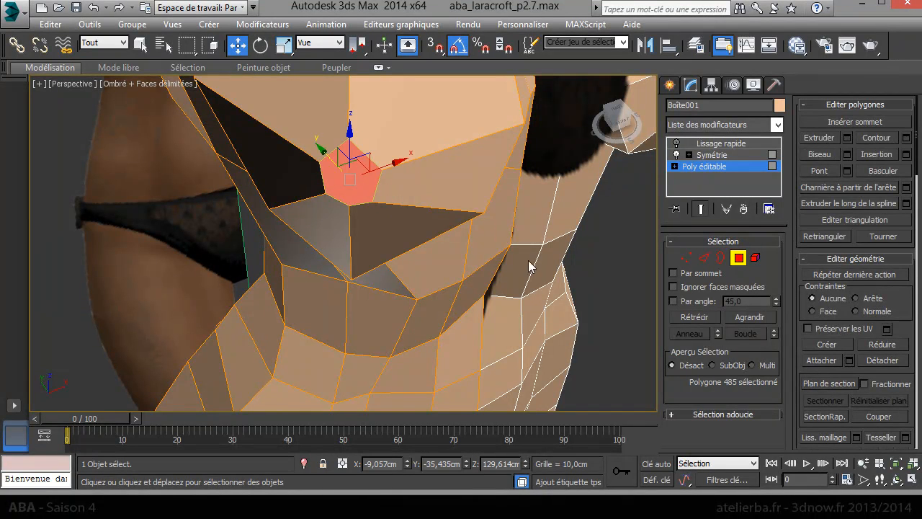
pyautogui.scroll(-3, 898, 310)
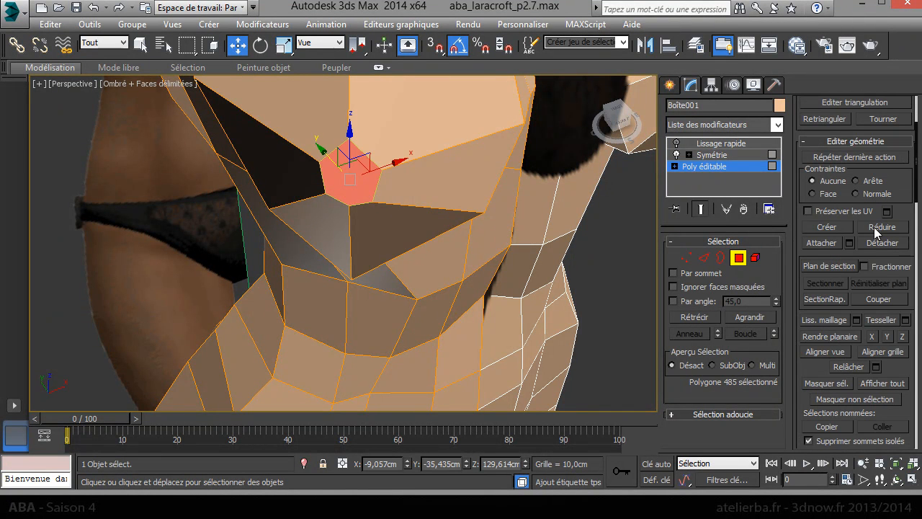
pyautogui.click(834, 334)
pyautogui.moveTo(479, 233)
pyautogui.keyDown('alt'); pyautogui.mouseDown(button='middle')
pyautogui.moveTo(379, 169)
pyautogui.moveTo(371, 127)
pyautogui.moveTo(470, 86)
pyautogui.moveTo(521, 95)
pyautogui.moveTo(496, 140)
pyautogui.moveTo(447, 140)
pyautogui.moveTo(459, 150)
pyautogui.moveTo(456, 187)
pyautogui.moveTo(475, 214)
pyautogui.mouseUp(button='middle'); pyautogui.keyUp('alt')
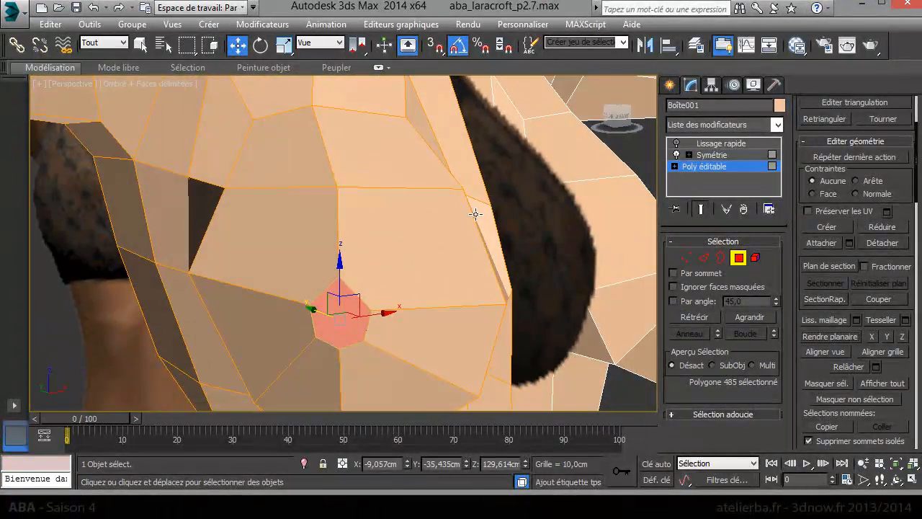
# - Turn the Lissage rapide smoothing back on and clear the polygon selection at the breast's tip
pyautogui.click(676, 143)
pyautogui.keyDown('alt'); pyautogui.moveTo(538, 250); pyautogui.dragTo(494, 231, button='middle'); pyautogui.keyUp('alt')
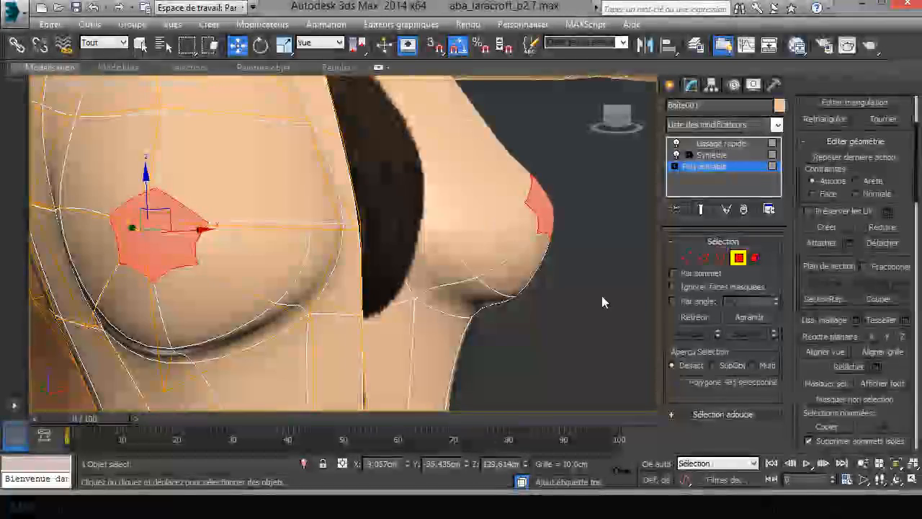
pyautogui.click(602, 295)
pyautogui.keyDown('alt'); pyautogui.moveTo(588, 283); pyautogui.dragTo(555, 290, button='middle'); pyautogui.keyUp('alt')
pyautogui.scroll(-3, 497, 286)
pyautogui.scroll(5, 370, 277)
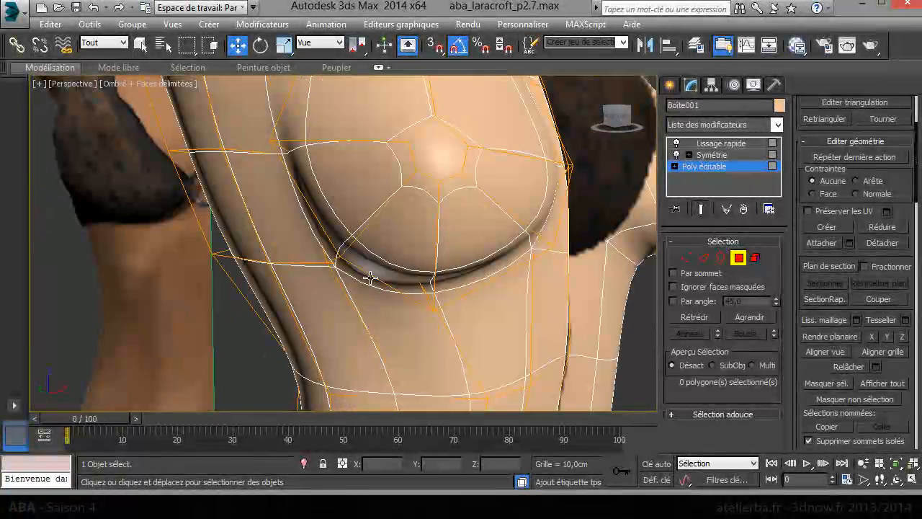
# - Move the two vertices at the breast's lower outer edge outward to about X -10.0 cm
pyautogui.click(686, 258)
pyautogui.keyDown('alt'); pyautogui.moveTo(375, 281); pyautogui.dragTo(332, 278, button='middle'); pyautogui.keyUp('alt')
pyautogui.moveTo(330, 272); pyautogui.dragTo(333, 277)
pyautogui.keyDown('alt'); pyautogui.moveTo(333, 277); pyautogui.dragTo(235, 277, button='middle'); pyautogui.keyUp('alt')
pyautogui.moveTo(346, 263); pyautogui.dragTo(333, 262)
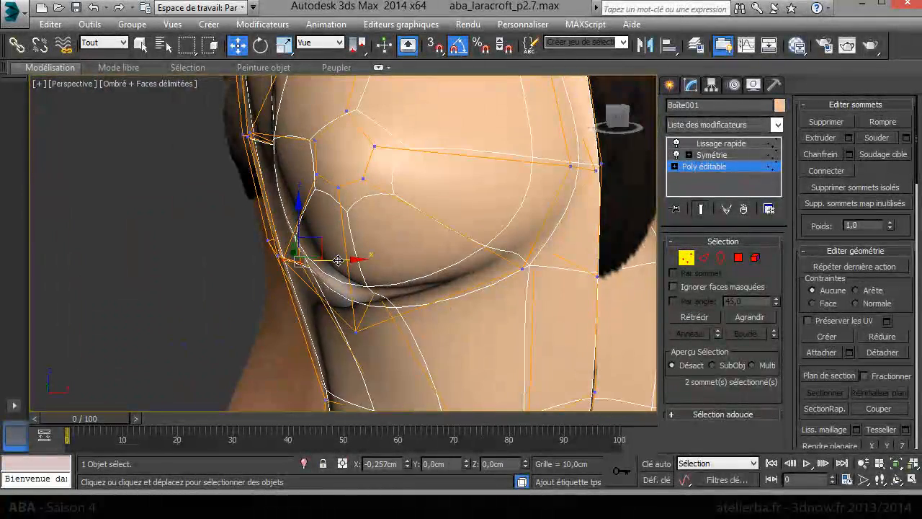
# - Select the polygon at the breast's tip and shift it inward to about X -8.3 cm
pyautogui.scroll(-3, 371, 298)
pyautogui.scroll(-3, 437, 313)
pyautogui.scroll(4, 443, 256)
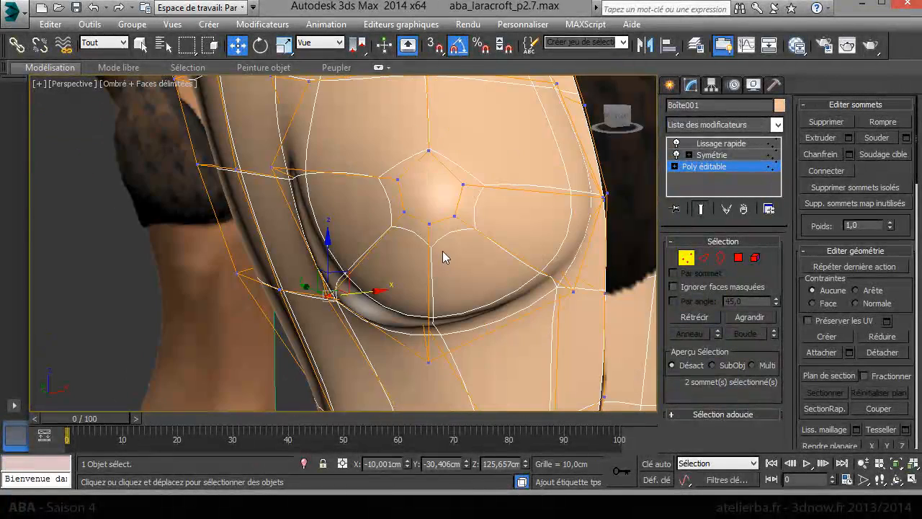
pyautogui.click(738, 258)
pyautogui.click(428, 192)
pyautogui.moveTo(470, 193); pyautogui.dragTo(492, 195)
pyautogui.keyDown('alt'); pyautogui.moveTo(484, 259); pyautogui.dragTo(469, 288, button='middle'); pyautogui.keyUp('alt')
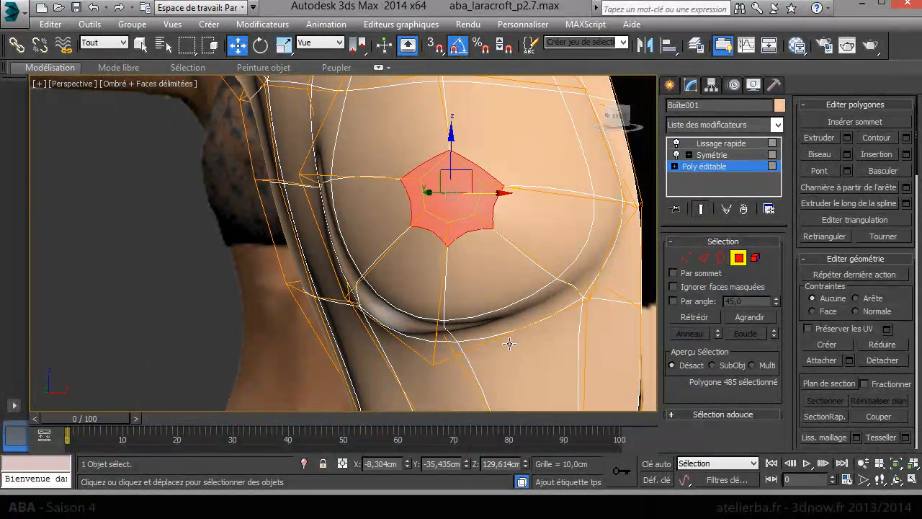
# - Move the underside vertex to about X -7.3, Y -34.7, Z 124.2 cm and the crease vertex to about X -6.3, Y -32.6, Z 124.0 cm
pyautogui.click(686, 258)
pyautogui.click(435, 362)
pyautogui.moveTo(449, 345); pyautogui.dragTo(484, 341)
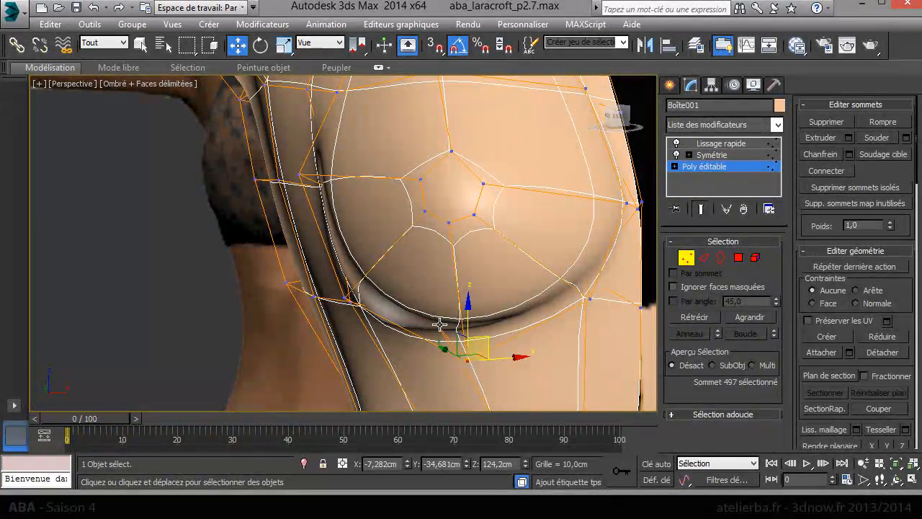
pyautogui.click(440, 324)
pyautogui.moveTo(458, 309); pyautogui.dragTo(495, 330)
# - Adjust the vertices below the armpit, placing the one on the breast's upper outer edge at about X -10.5, Y -28.4, Z 133.3 cm
pyautogui.scroll(-3, 487, 332)
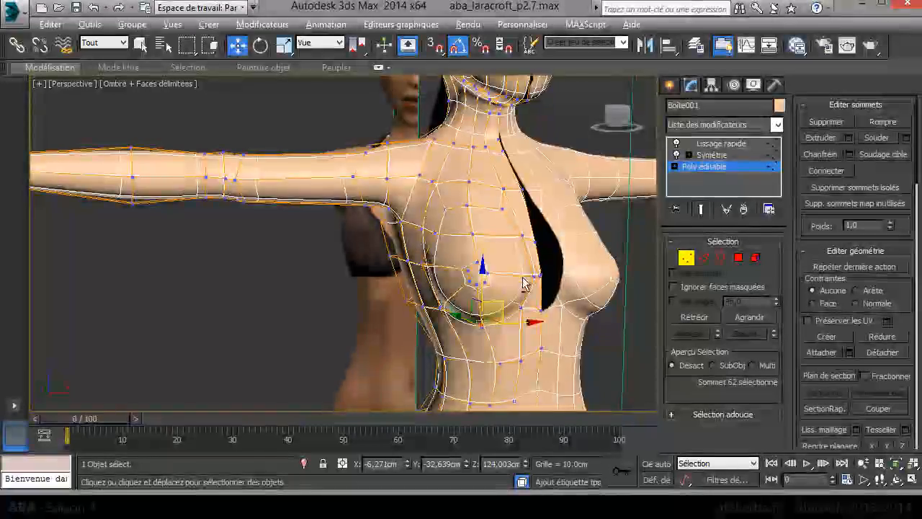
pyautogui.scroll(-2, 461, 303)
pyautogui.moveTo(453, 283); pyautogui.dragTo(375, 287, button='middle')
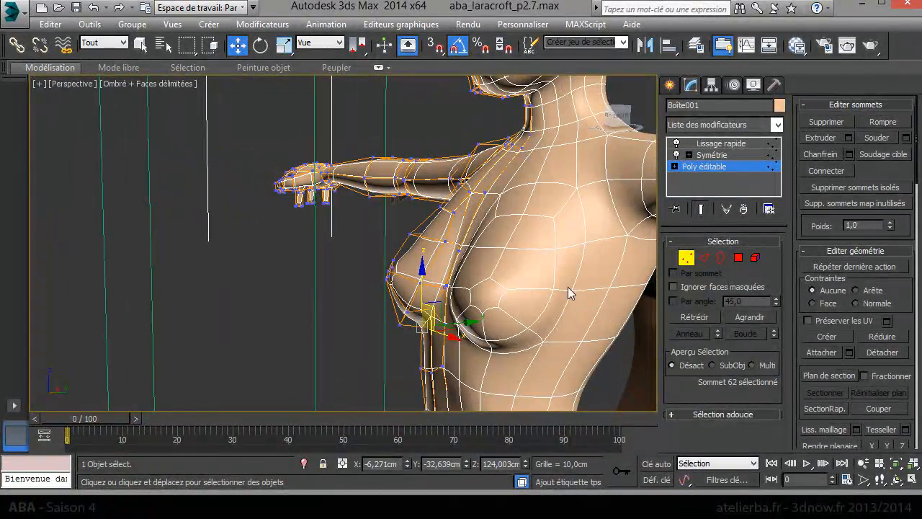
pyautogui.keyDown('alt'); pyautogui.moveTo(531, 263); pyautogui.dragTo(647, 302, button='middle'); pyautogui.keyUp('alt')
pyautogui.scroll(5, 324, 215)
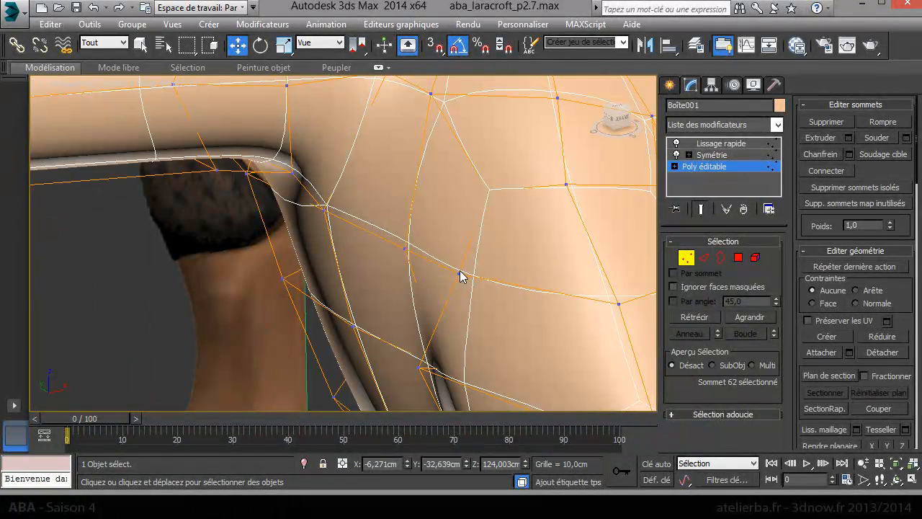
pyautogui.keyDown('ctrl'); pyautogui.click(406, 251); pyautogui.keyUp('ctrl')
pyautogui.moveTo(466, 253)
pyautogui.mouseDown()
pyautogui.moveTo(482, 252)
pyautogui.moveTo(487, 265)
pyautogui.moveTo(469, 269)
pyautogui.mouseUp()
pyautogui.click(479, 270)
pyautogui.scroll(-5, 469, 269)
pyautogui.keyDown('alt'); pyautogui.moveTo(473, 262); pyautogui.dragTo(329, 239, button='middle'); pyautogui.keyUp('alt')
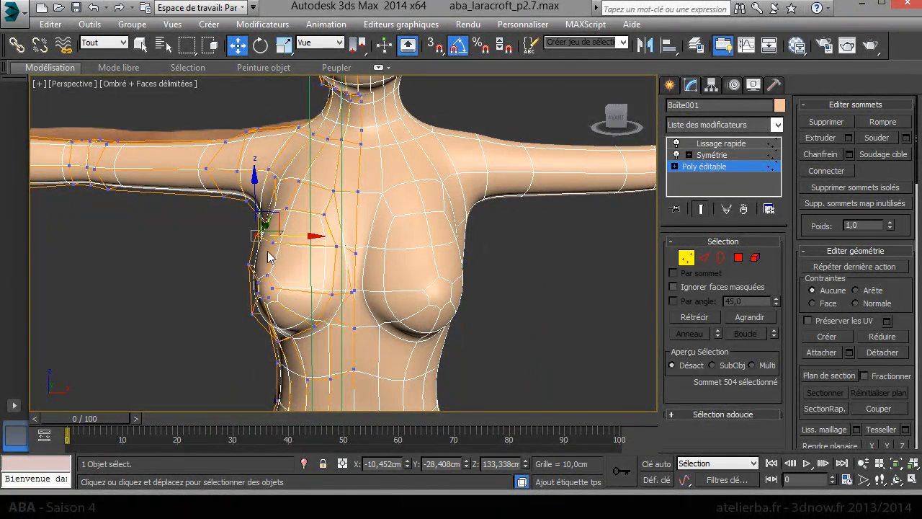
# - Shift the upper inner breast vertex beside the cleavage slightly outward along X
pyautogui.scroll(5, 314, 237)
pyautogui.moveTo(372, 253); pyautogui.dragTo(367, 260, button='middle')
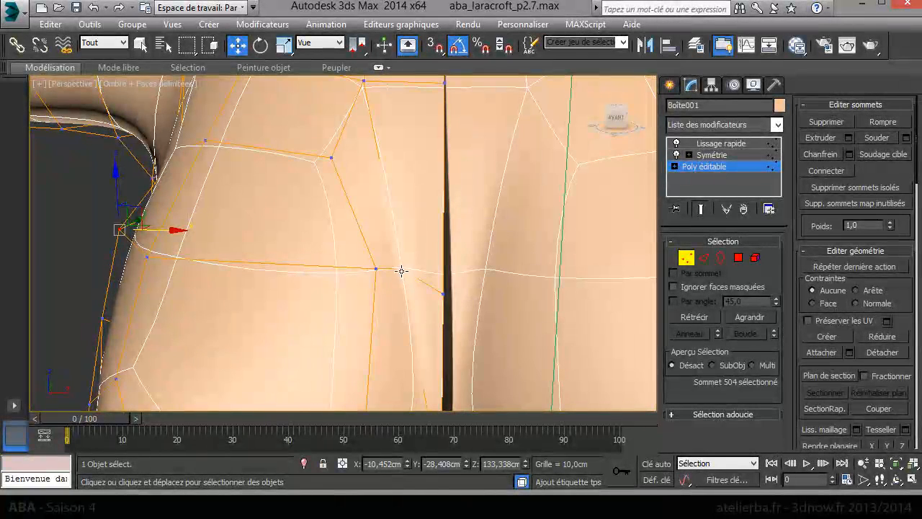
pyautogui.click(402, 270)
pyautogui.keyDown('ctrl'); pyautogui.click(376, 269); pyautogui.keyUp('ctrl')
pyautogui.moveTo(401, 267)
pyautogui.mouseDown()
pyautogui.moveTo(435, 270)
pyautogui.moveTo(391, 269)
pyautogui.mouseUp()
pyautogui.click(394, 271)
# - Shift the upper inner, upper middle and upper chest vertices above the breast to about X -4.0, -6.0 and -5.2 cm
pyautogui.scroll(-5, 329, 176)
pyautogui.click(336, 167)
pyautogui.moveTo(348, 169); pyautogui.dragTo(335, 168)
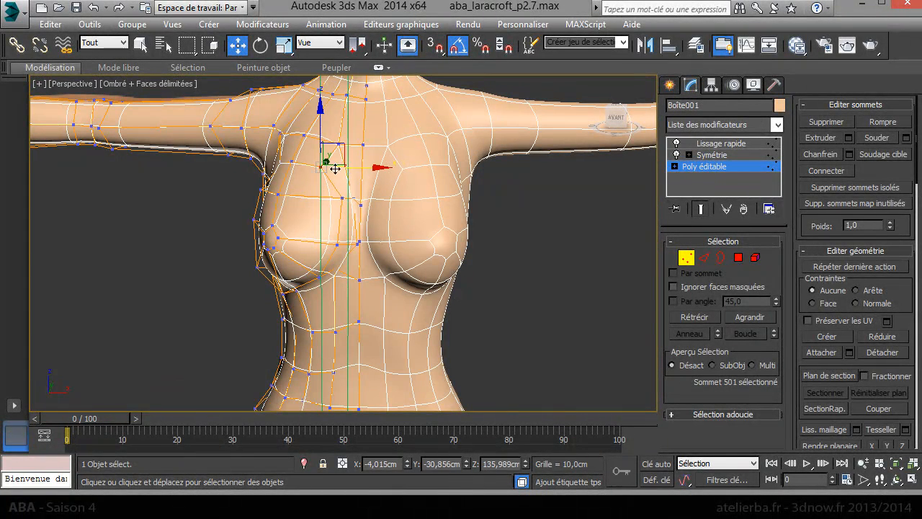
pyautogui.click(306, 157)
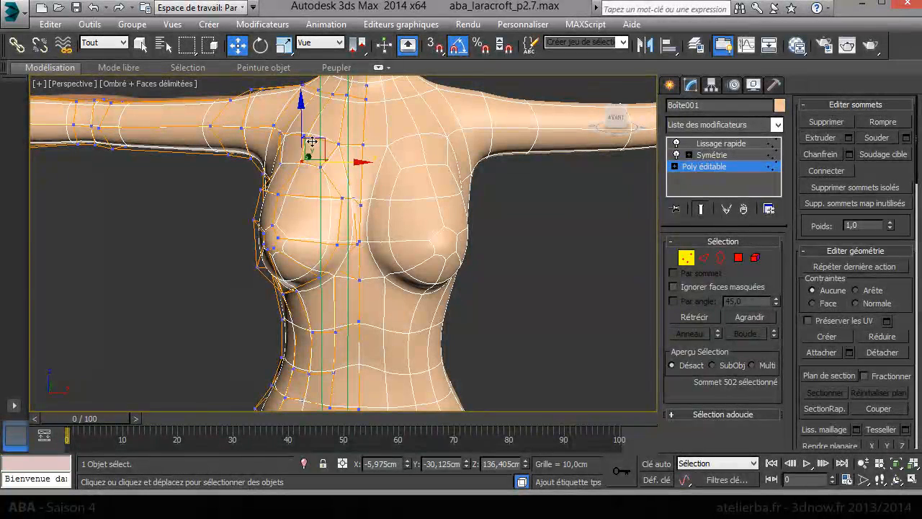
pyautogui.click(309, 133)
pyautogui.moveTo(330, 136); pyautogui.dragTo(339, 138)
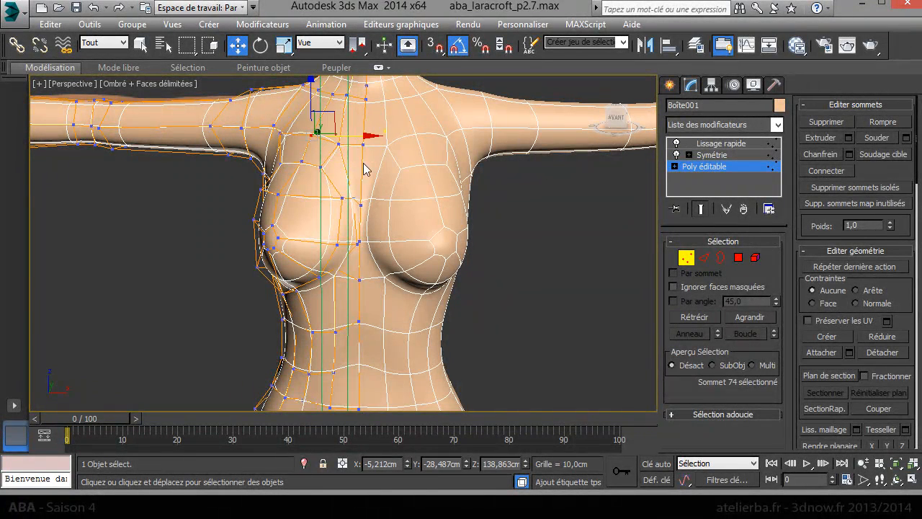
# - Move the middle vertex on the breast's upper slope inward to about X -6.8 cm
pyautogui.moveTo(365, 168); pyautogui.dragTo(398, 181, button='middle')
pyautogui.scroll(5, 381, 190)
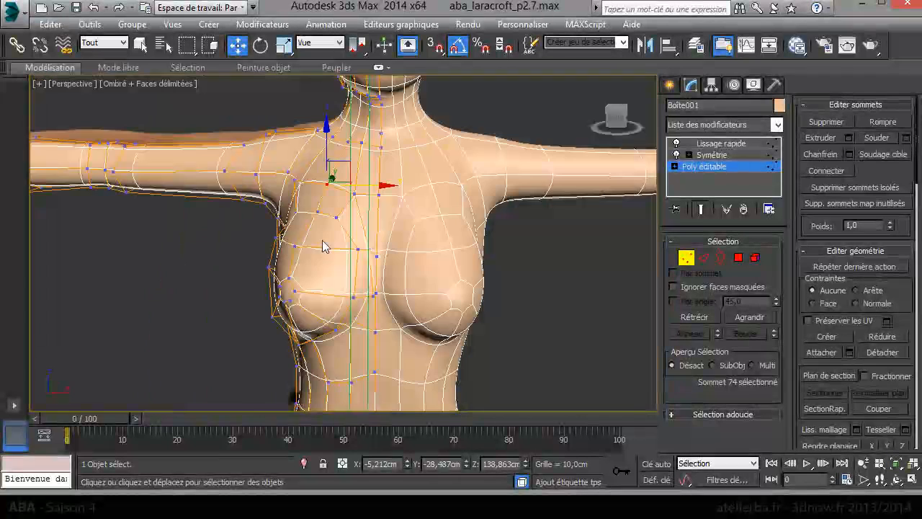
pyautogui.click(295, 247)
pyautogui.moveTo(329, 248); pyautogui.dragTo(344, 271)
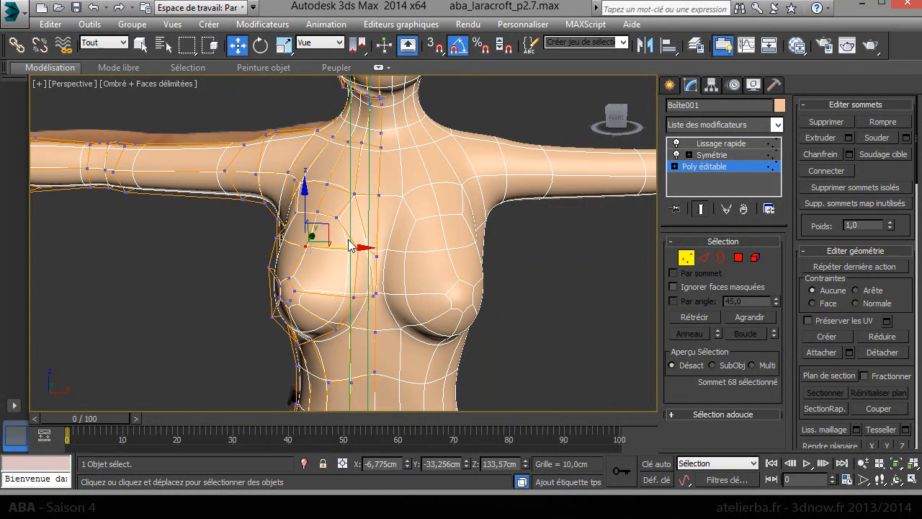
# - Move the vertex below the breast's inner edge down and outward to about X -3.1 cm, Z 125.1 cm
pyautogui.keyDown('alt'); pyautogui.moveTo(324, 298); pyautogui.dragTo(295, 300, button='middle'); pyautogui.keyUp('alt')
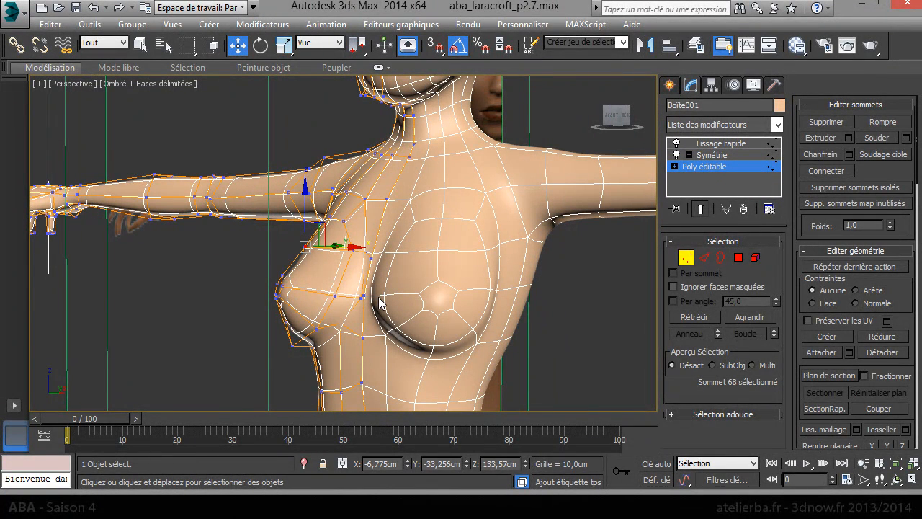
pyautogui.keyDown('alt'); pyautogui.moveTo(351, 345); pyautogui.dragTo(349, 338, button='middle'); pyautogui.keyUp('alt')
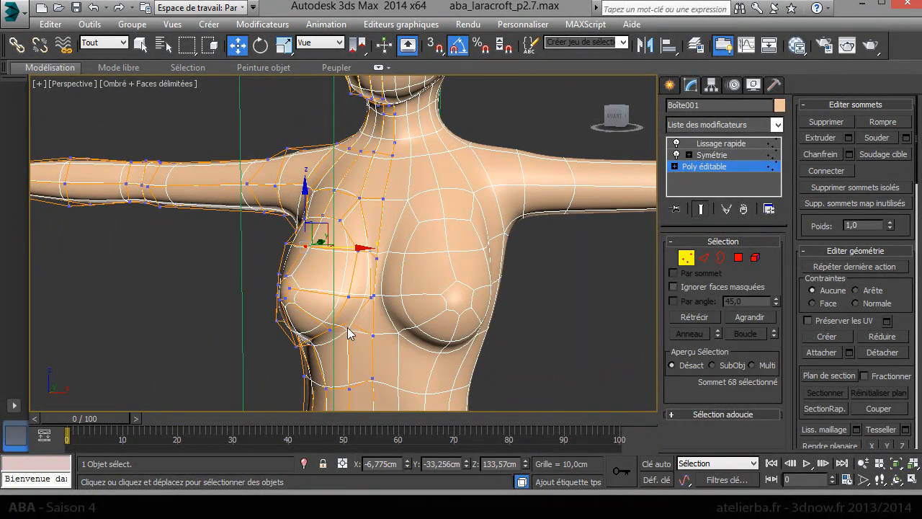
pyautogui.click(350, 320)
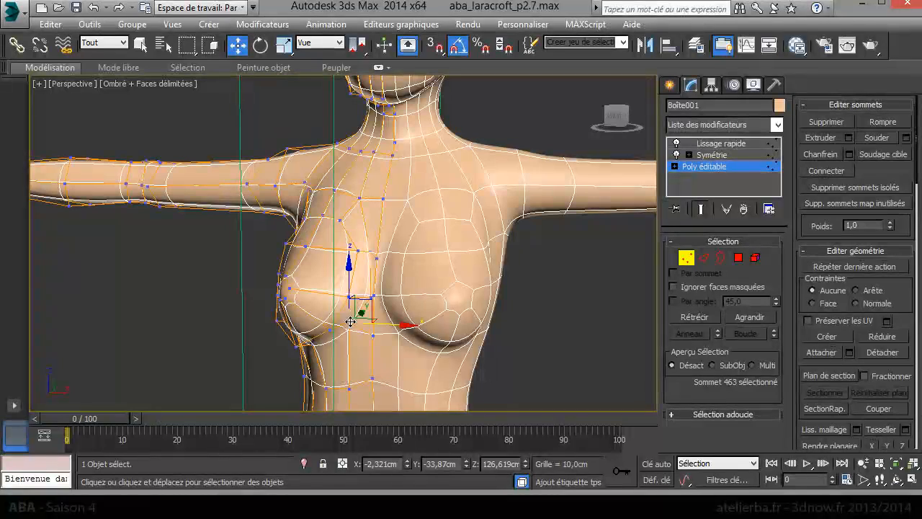
pyautogui.moveTo(347, 286); pyautogui.dragTo(348, 298)
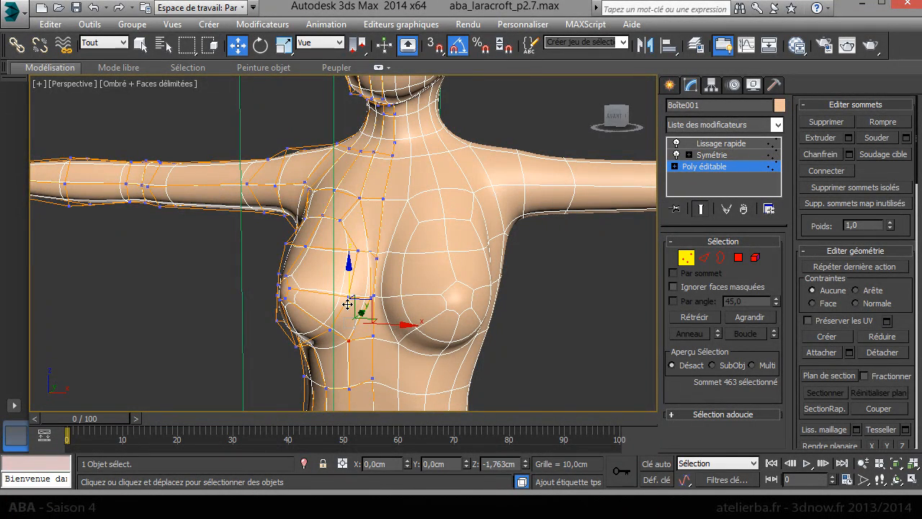
pyautogui.keyDown('alt'); pyautogui.moveTo(383, 307); pyautogui.dragTo(395, 338, button='middle'); pyautogui.keyUp('alt')
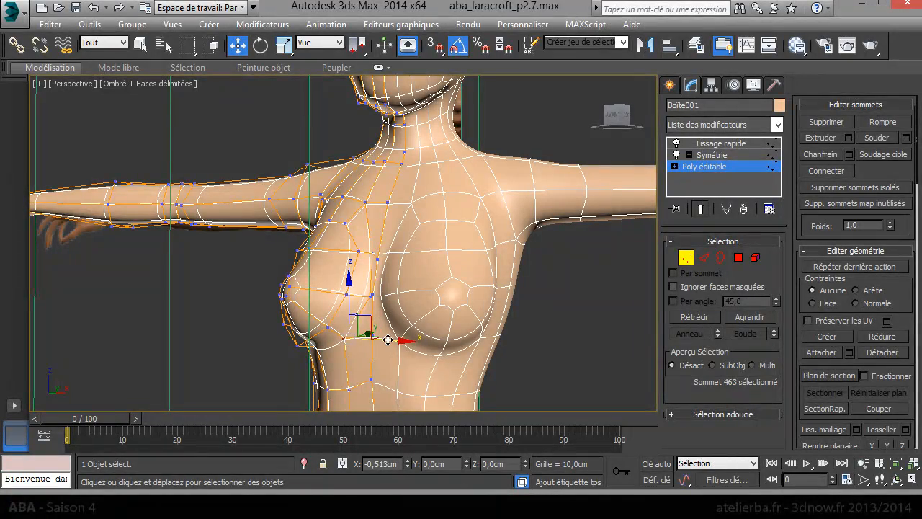
# - Move the vertex on the breast's upper outer edge back toward the body to about Y -27.9 cm
pyautogui.keyDown('alt'); pyautogui.moveTo(476, 316); pyautogui.dragTo(575, 268, button='middle'); pyautogui.keyUp('alt')
pyautogui.keyDown('alt'); pyautogui.moveTo(605, 278); pyautogui.dragTo(480, 282, button='middle'); pyautogui.keyUp('alt')
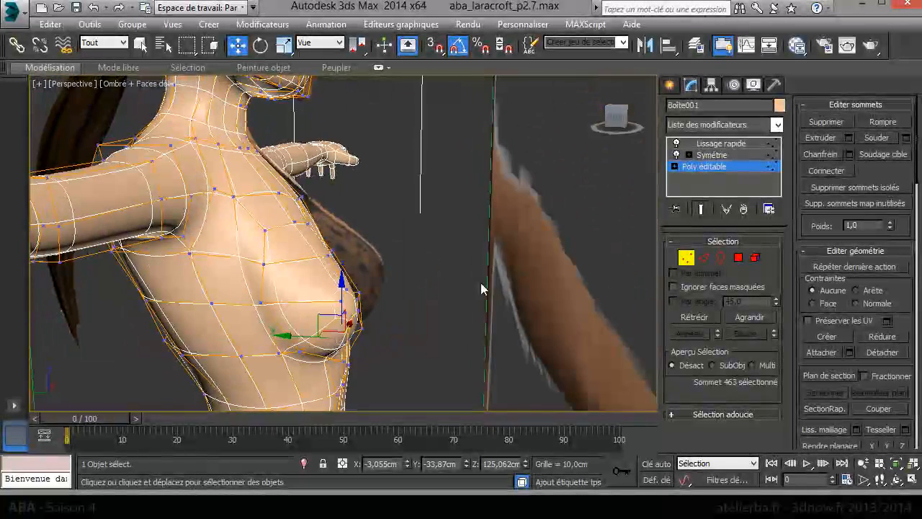
pyautogui.click(261, 265)
pyautogui.moveTo(221, 264); pyautogui.dragTo(214, 264)
# - Move the upper inner vertex above the breast inward to about X -3.3 cm
pyautogui.keyDown('alt'); pyautogui.moveTo(348, 271); pyautogui.dragTo(220, 306, button='middle'); pyautogui.keyUp('alt')
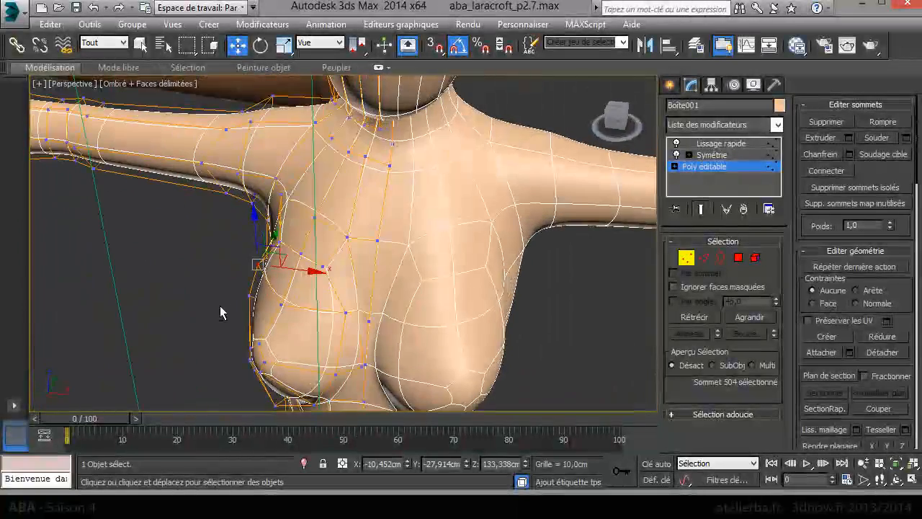
pyautogui.click(322, 269)
pyautogui.moveTo(356, 271); pyautogui.dragTo(371, 271)
# - Leave vertex editing, hide the mesh edges in the viewport and isolate the body
pyautogui.keyDown('alt'); pyautogui.moveTo(407, 282); pyautogui.dragTo(423, 226, button='middle'); pyautogui.keyUp('alt')
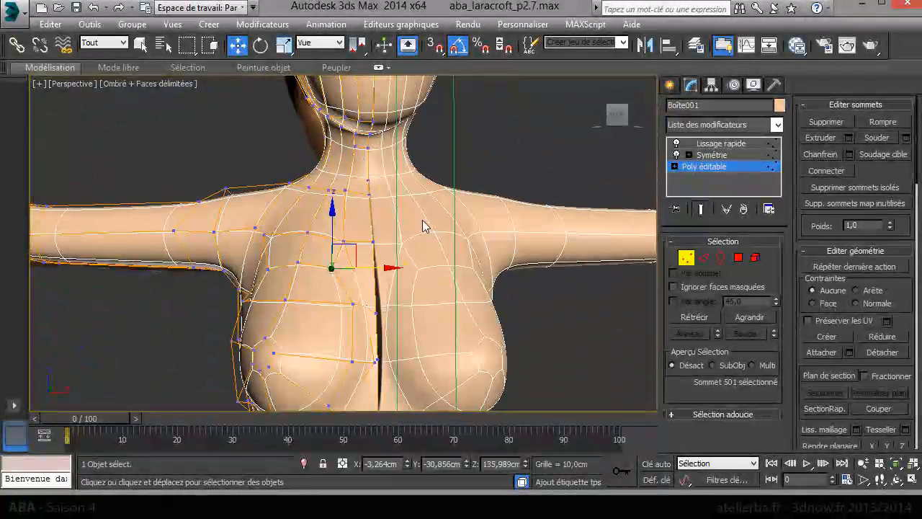
pyautogui.scroll(-5, 476, 265)
pyautogui.press('F4')
pyautogui.keyDown('alt'); pyautogui.moveTo(504, 286); pyautogui.dragTo(528, 261, button='middle'); pyautogui.keyUp('alt')
pyautogui.click(708, 188)
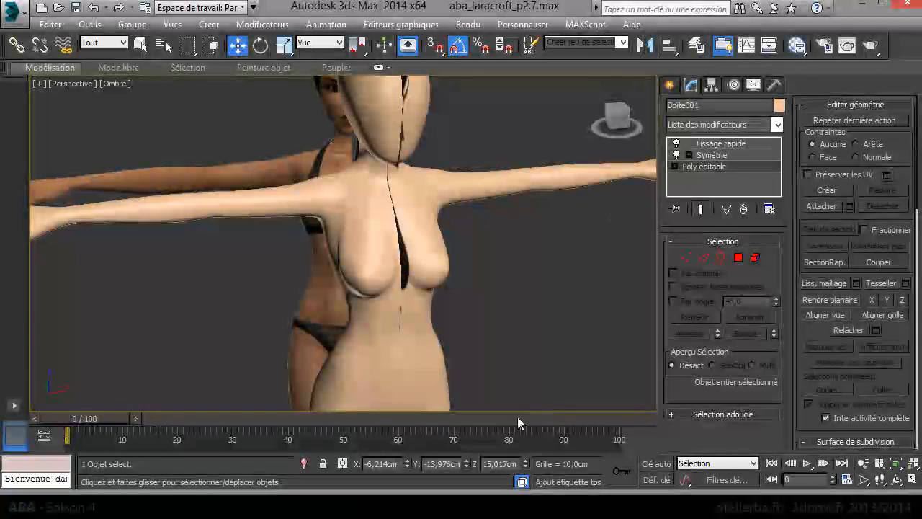
pyautogui.click(303, 463)
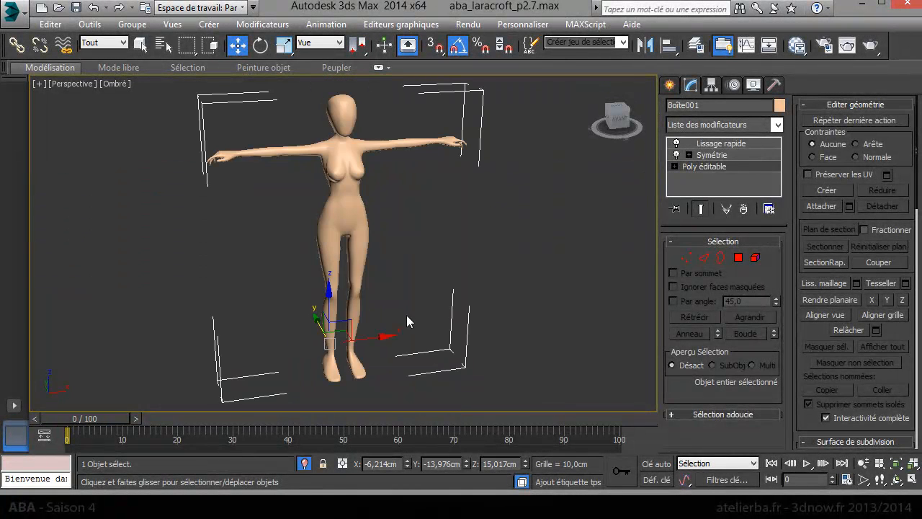
# - Show the mesh edges again and examine the isolated body's smoothed breast topology
pyautogui.keyDown('alt'); pyautogui.moveTo(394, 213); pyautogui.dragTo(329, 105, button='middle'); pyautogui.keyUp('alt')
pyautogui.scroll(5, 330, 133)
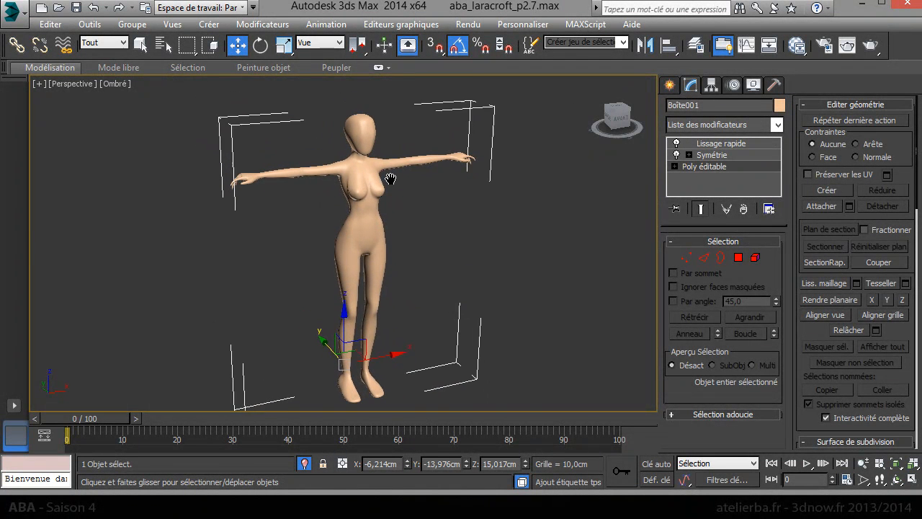
pyautogui.keyDown('alt'); pyautogui.moveTo(420, 232); pyautogui.dragTo(453, 216, button='middle'); pyautogui.keyUp('alt')
pyautogui.press('F4')
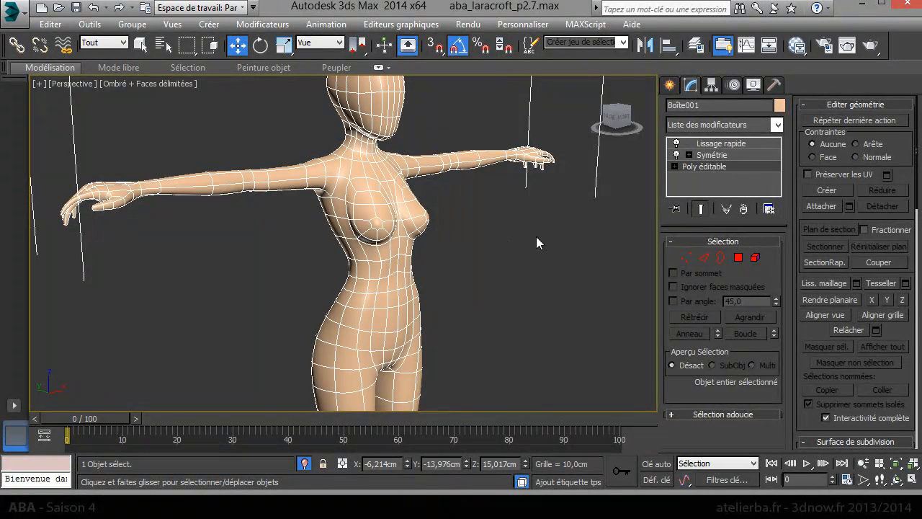
pyautogui.scroll(8, 404, 274)
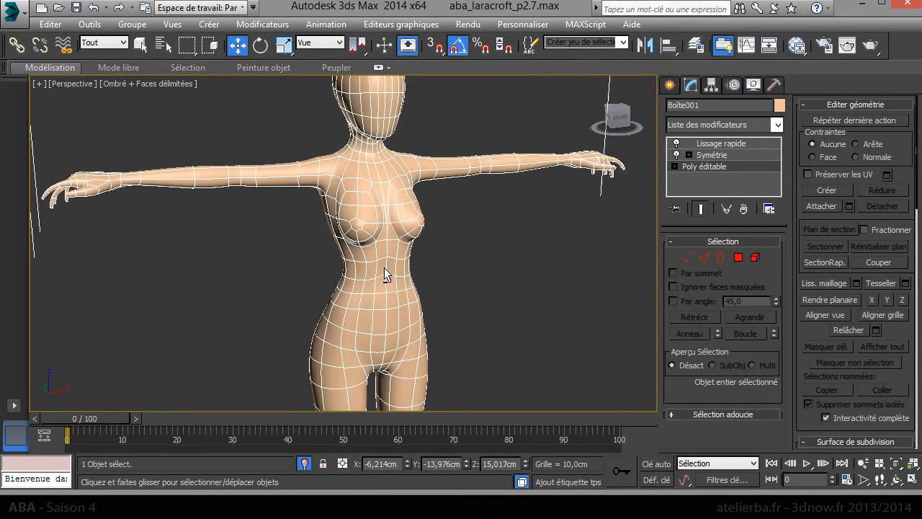
pyautogui.scroll(3, 370, 246)
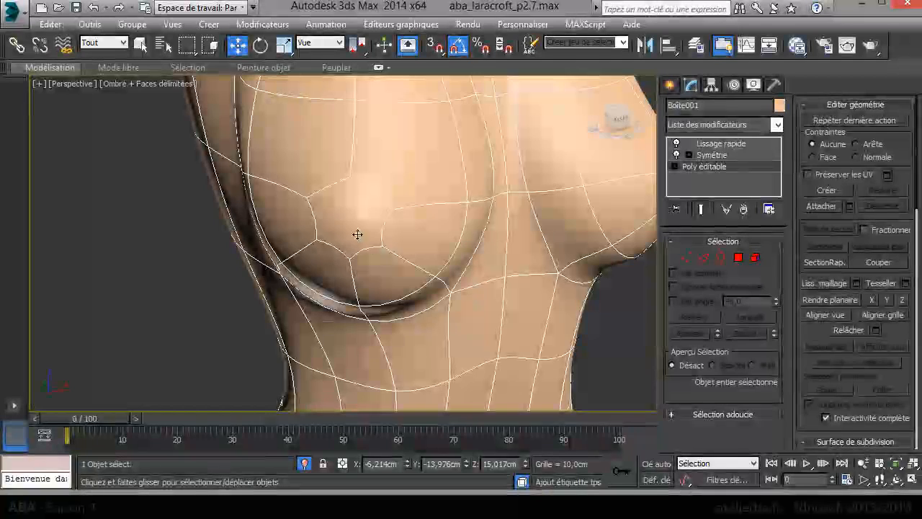
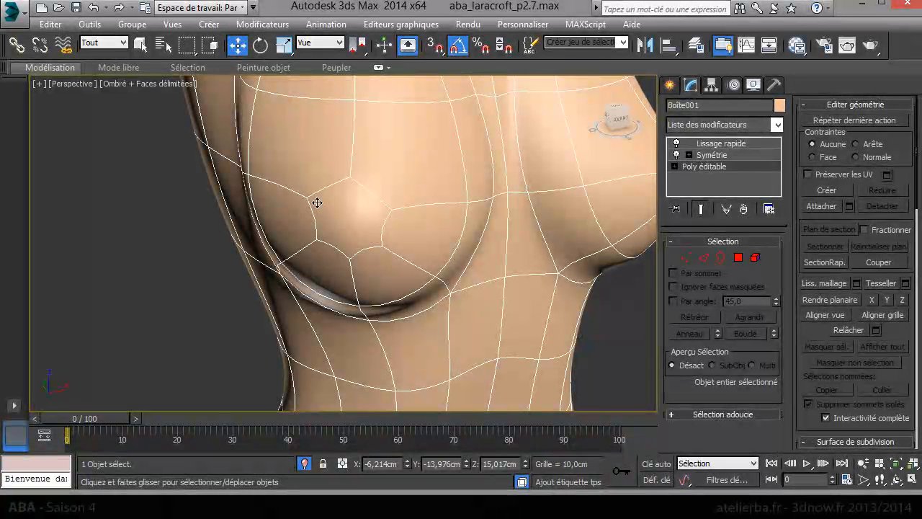
# - Return to the Editable Poly's unsmoothed base mesh and cut two crossing diagonals across the six-sided face at the breast's tip
pyautogui.click(719, 143)
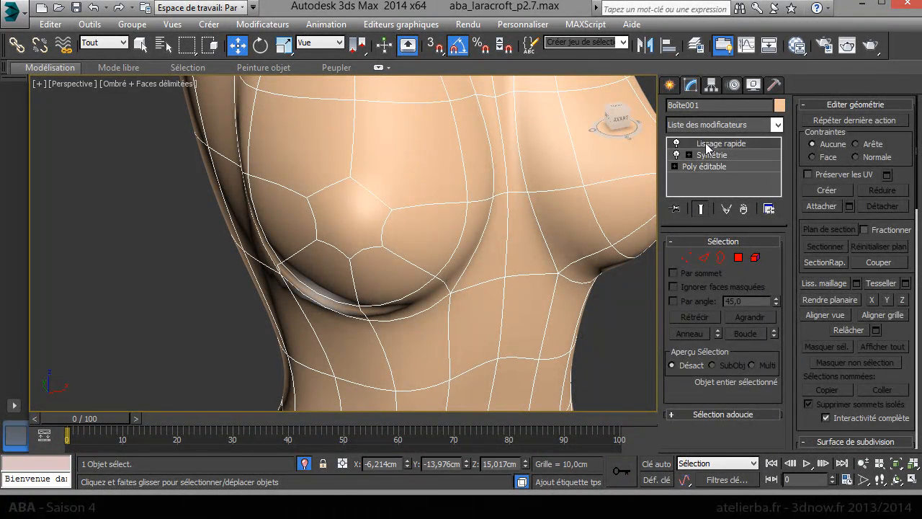
pyautogui.click(710, 167)
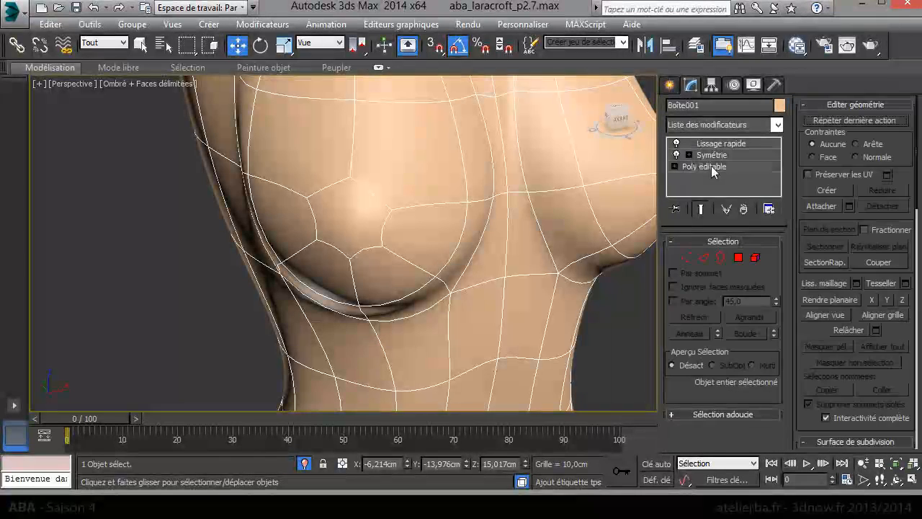
pyautogui.click(697, 210)
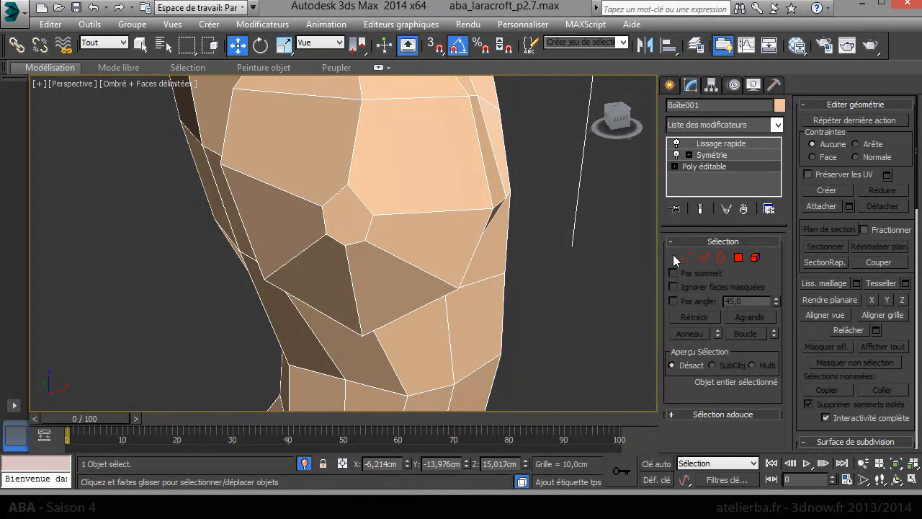
pyautogui.rightClick(365, 188)
pyautogui.click(338, 86)
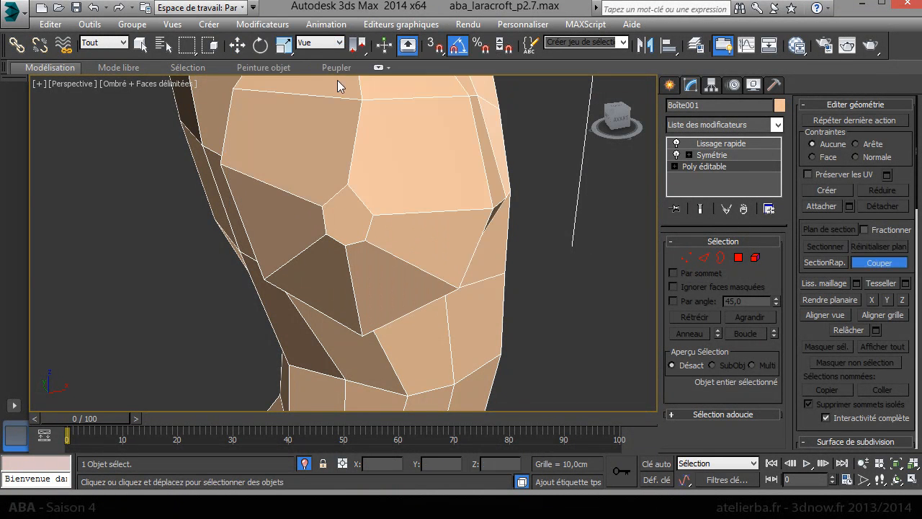
pyautogui.click(347, 185)
pyautogui.click(321, 207)
pyautogui.rightClick(319, 245)
pyautogui.rightClick(321, 236)
# - In vertex editing, cut a third diagonal across the tip face from its lower outer vertex to the opposite inner vertex
pyautogui.click(688, 257)
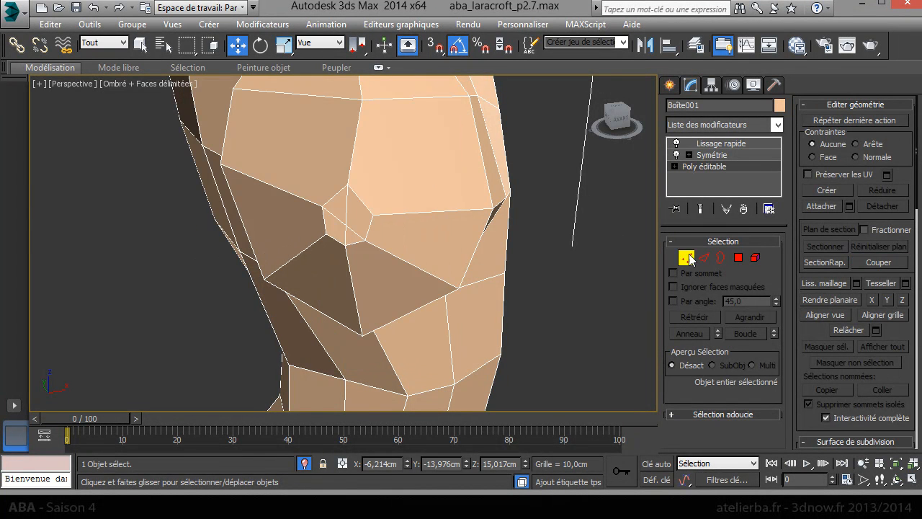
pyautogui.click(327, 235)
pyautogui.rightClick(356, 226)
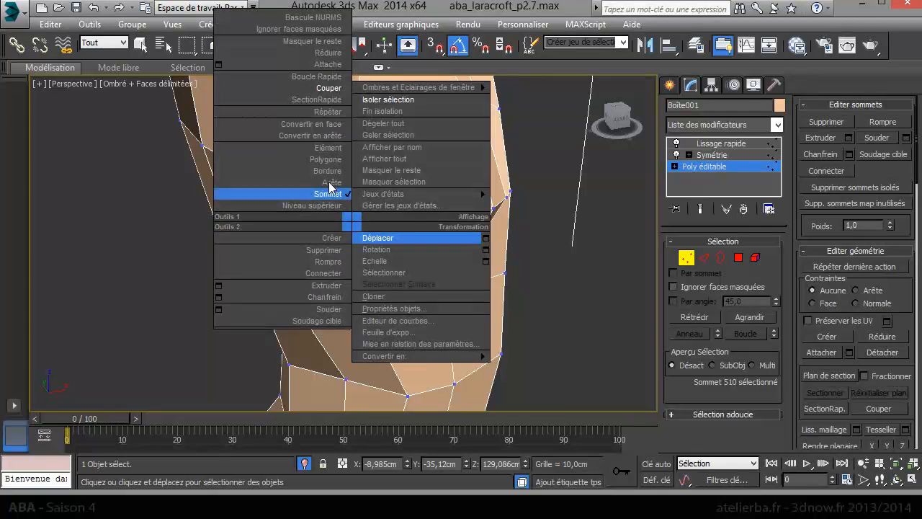
pyautogui.click(324, 96)
pyautogui.click(326, 236)
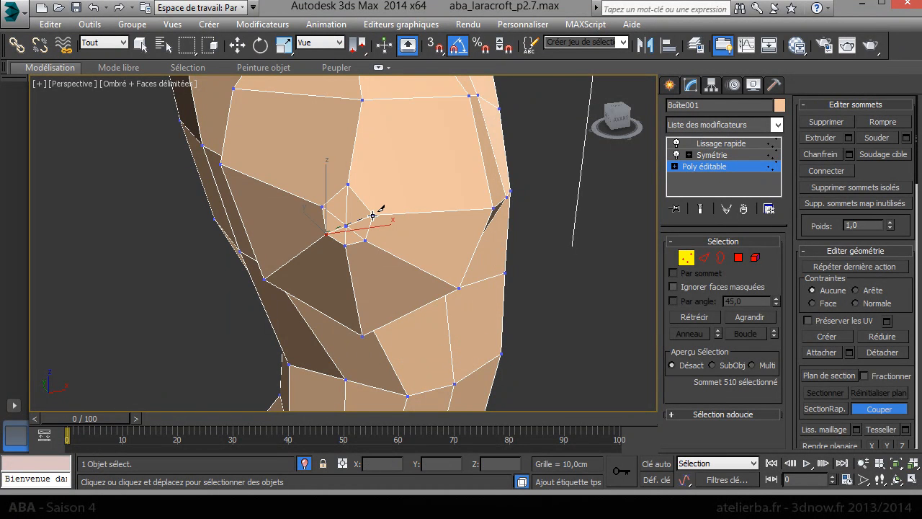
pyautogui.rightClick(410, 233)
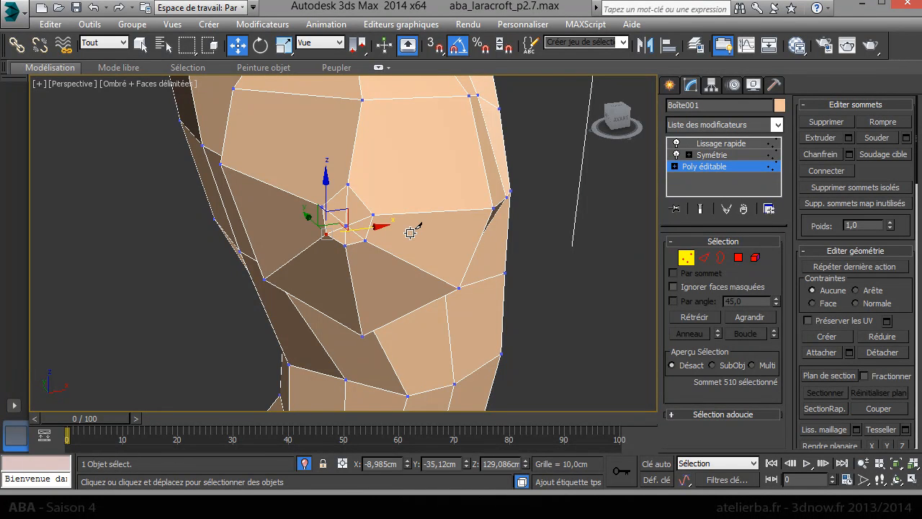
# - Collapse the three centre vertices of the tip into one, raise it to about Z 129.7 cm and show the smoothed result
pyautogui.click(348, 218)
pyautogui.moveTo(347, 189); pyautogui.dragTo(347, 183)
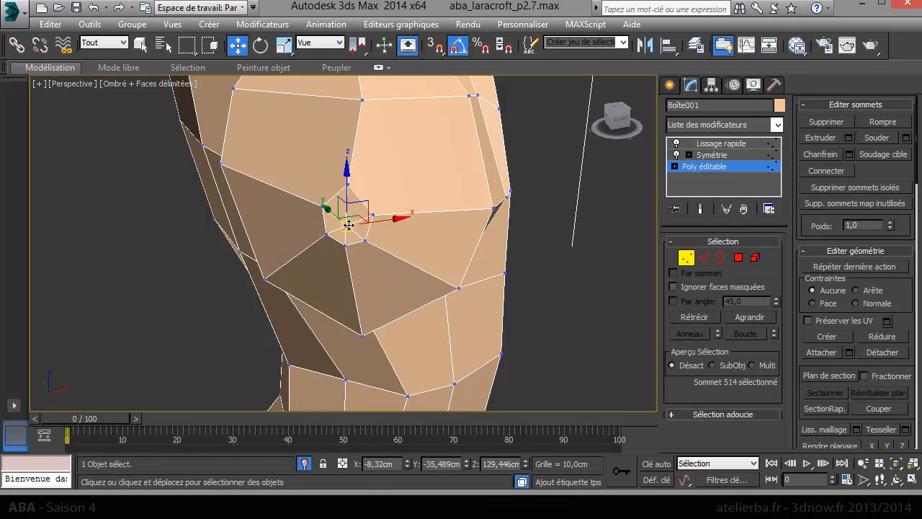
pyautogui.moveTo(341, 220); pyautogui.dragTo(339, 219)
pyautogui.keyDown('alt'); pyautogui.moveTo(367, 241); pyautogui.dragTo(432, 248, button='middle'); pyautogui.keyUp('alt')
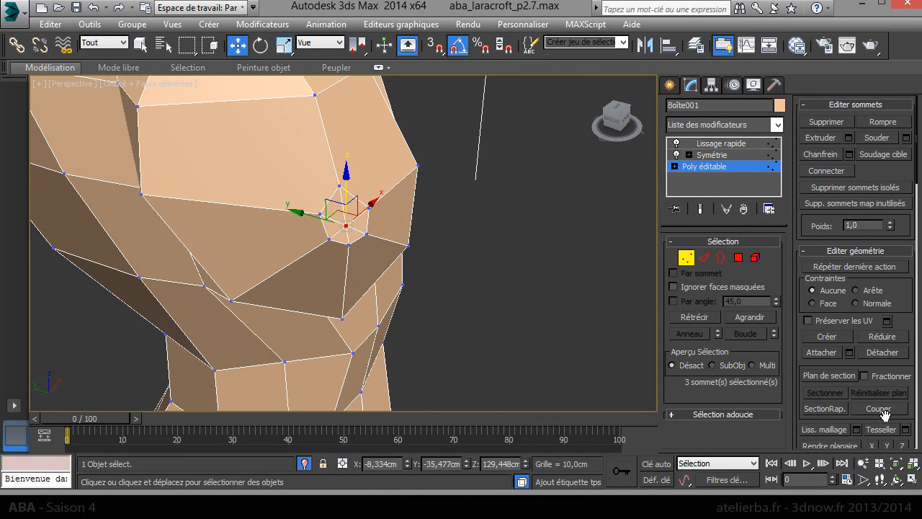
pyautogui.moveTo(902, 301); pyautogui.dragTo(902, 176)
pyautogui.click(894, 215)
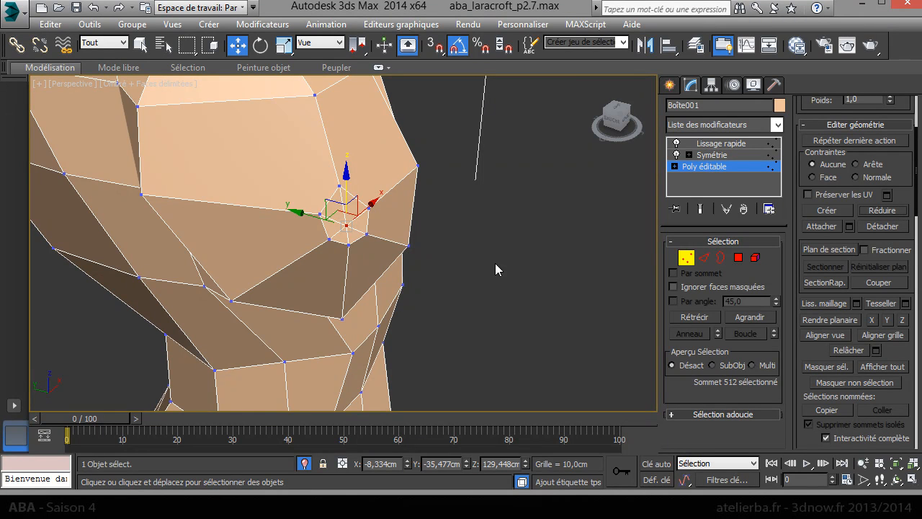
pyautogui.moveTo(344, 185); pyautogui.dragTo(347, 181)
pyautogui.click(699, 208)
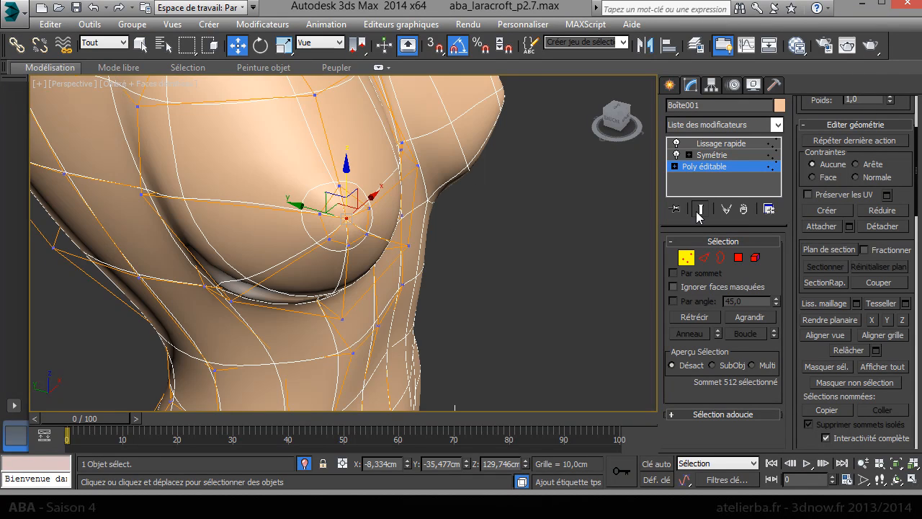
# - Reposition the outer, lower and inner vertices of the ring around the tip to form a rounder, wider ring
pyautogui.keyDown('alt'); pyautogui.moveTo(504, 227); pyautogui.dragTo(389, 194, button='middle'); pyautogui.keyUp('alt')
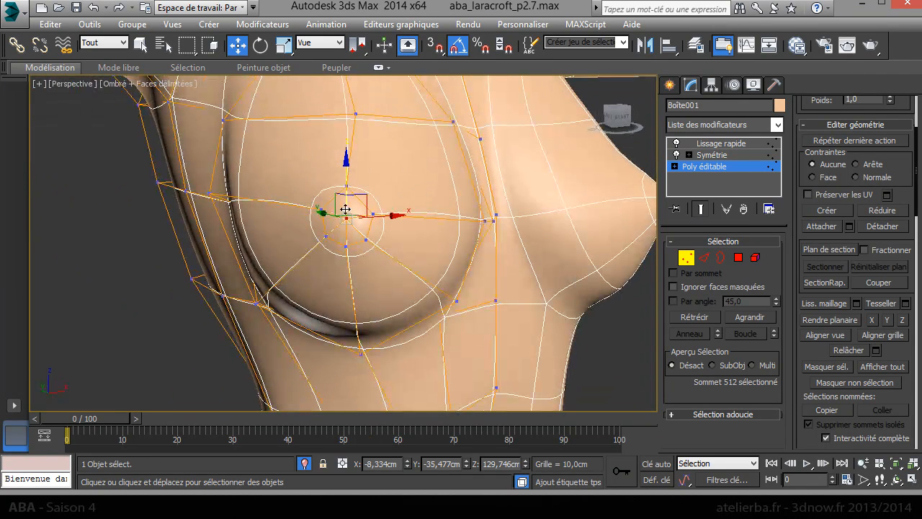
pyautogui.click(324, 212)
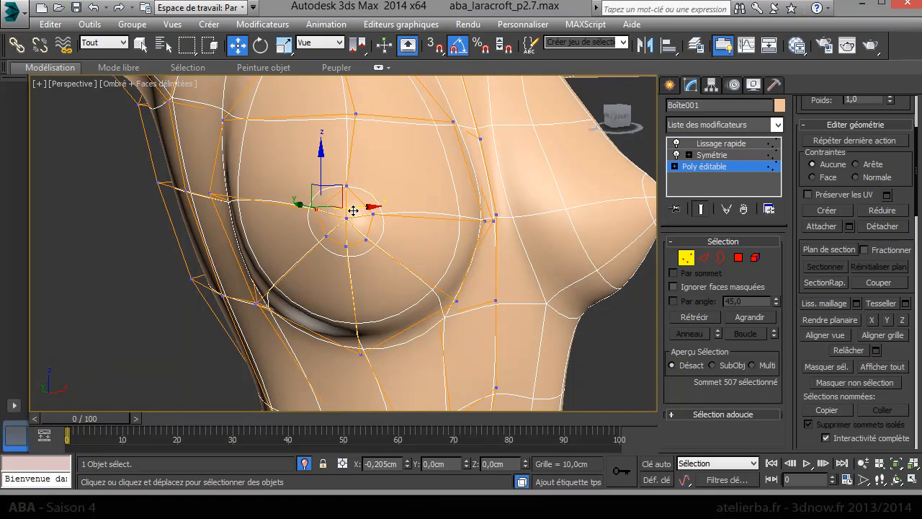
pyautogui.click(326, 235)
pyautogui.moveTo(346, 217); pyautogui.dragTo(365, 236)
pyautogui.click(346, 246)
pyautogui.click(365, 237)
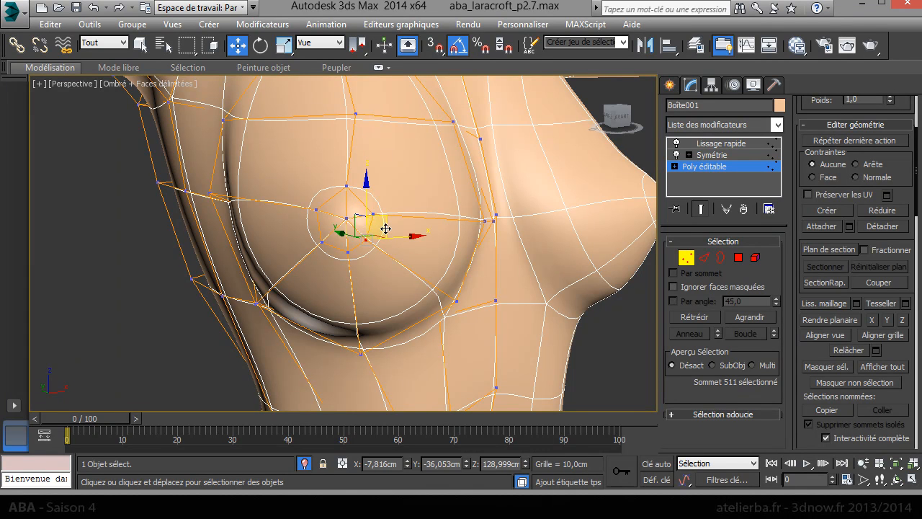
pyautogui.click(373, 213)
pyautogui.moveTo(393, 202); pyautogui.dragTo(388, 195)
pyautogui.click(315, 209)
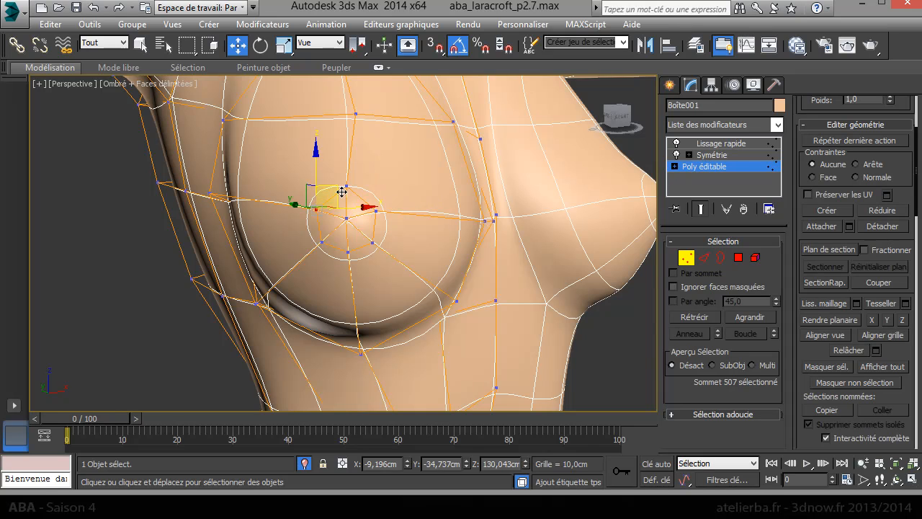
pyautogui.click(322, 240)
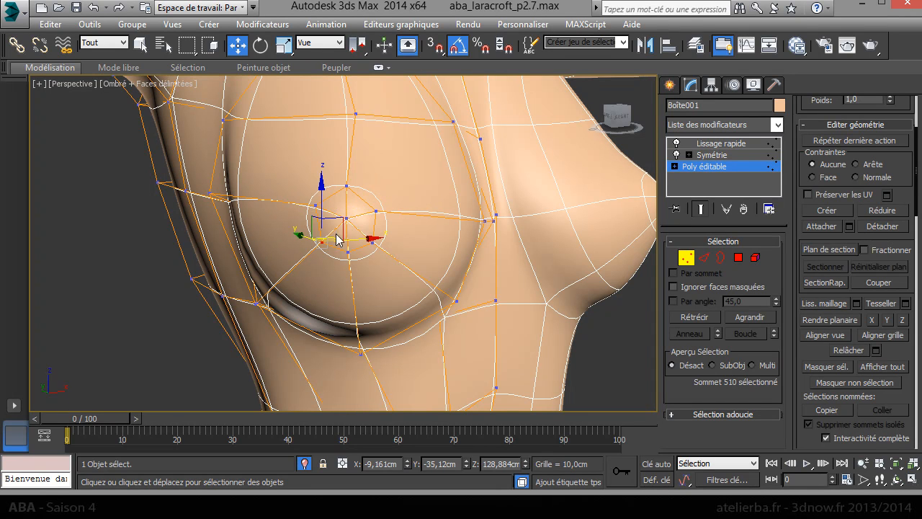
pyautogui.moveTo(340, 226); pyautogui.dragTo(364, 210)
# - Move the tip's centre vertex to about X -8.6, Y -35.9, Z 129.6 cm
pyautogui.click(346, 217)
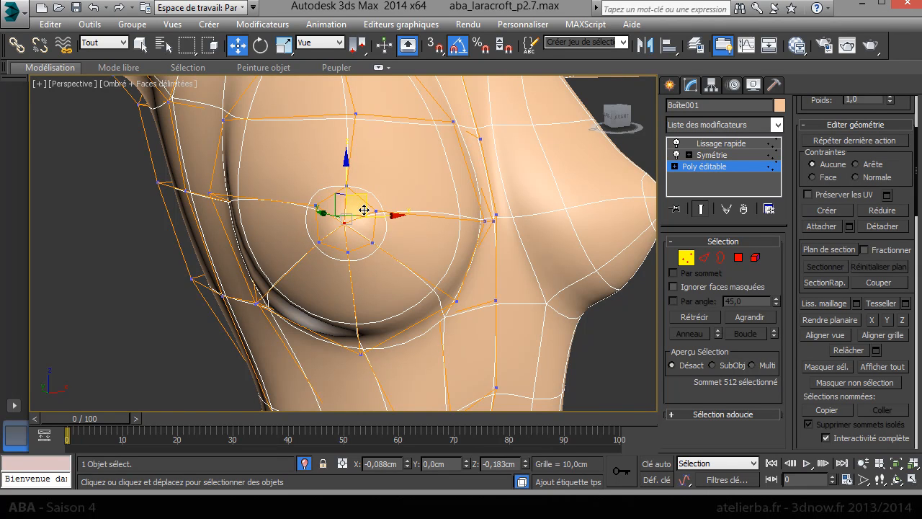
pyautogui.keyDown('alt'); pyautogui.moveTo(404, 247); pyautogui.dragTo(326, 275, button='middle'); pyautogui.keyUp('alt')
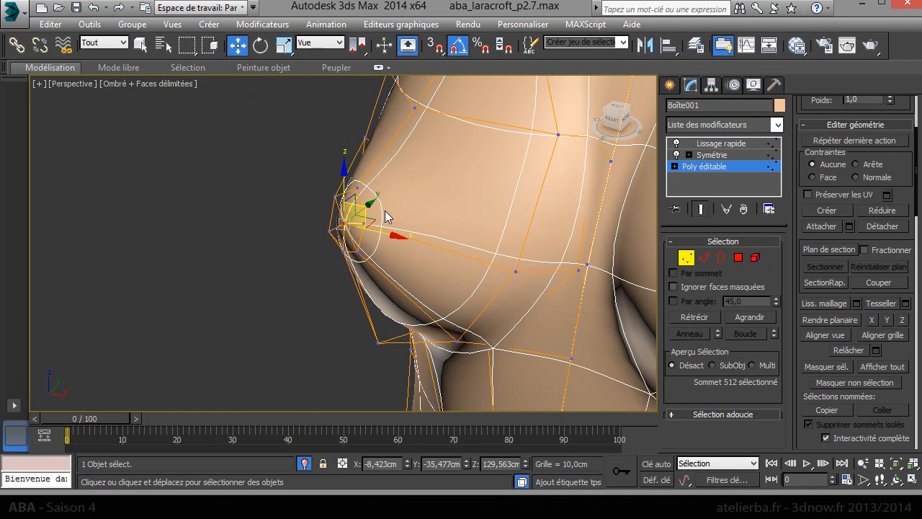
pyautogui.moveTo(370, 205); pyautogui.dragTo(366, 236)
pyautogui.keyDown('alt'); pyautogui.moveTo(478, 255); pyautogui.dragTo(403, 237, button='middle'); pyautogui.keyUp('alt')
pyautogui.scroll(3, 225, 207)
pyautogui.moveTo(220, 207); pyautogui.dragTo(585, 261, button='middle')
pyautogui.scroll(-3, 295, 235)
pyautogui.scroll(3, 311, 210)
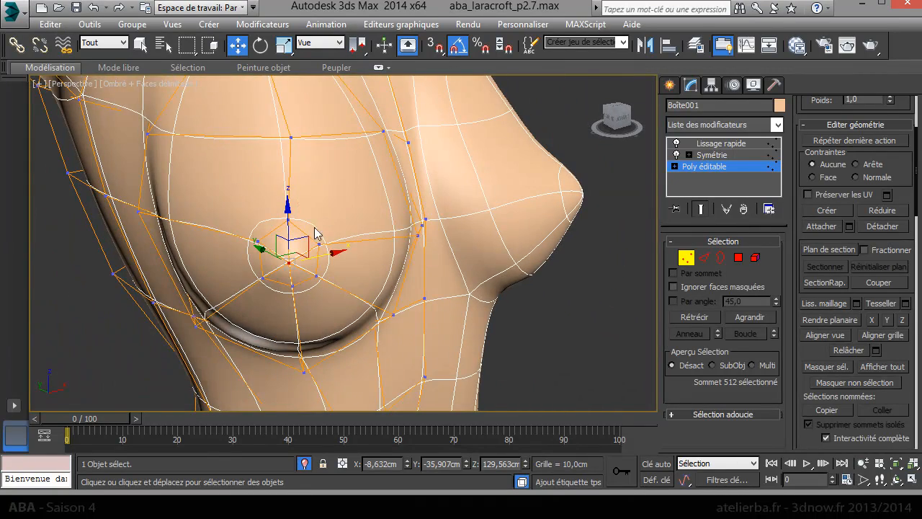
pyautogui.keyDown('alt'); pyautogui.moveTo(315, 232); pyautogui.dragTo(265, 268, button='middle'); pyautogui.keyUp('alt')
# - On the unsmoothed mesh, connect the six edges radiating from the tip's centre to add a smaller inner ring
pyautogui.scroll(4, 269, 263)
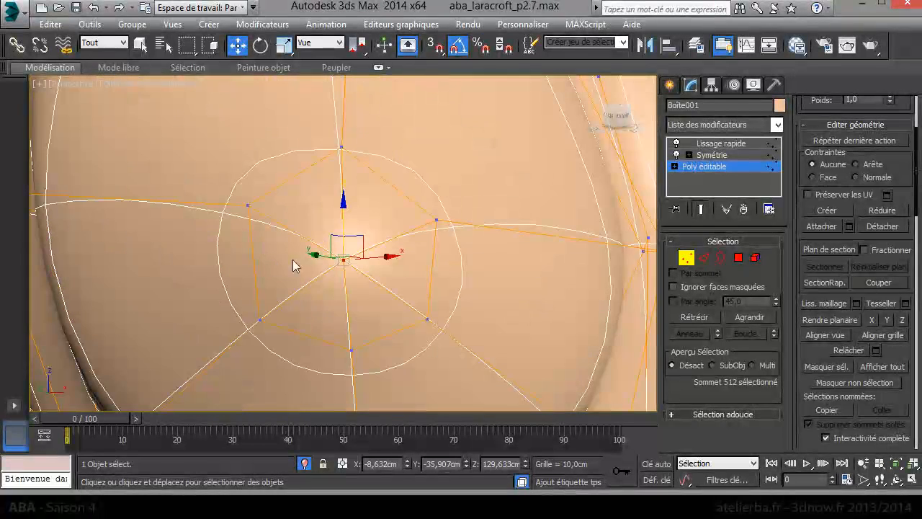
pyautogui.click(704, 257)
pyautogui.click(407, 230)
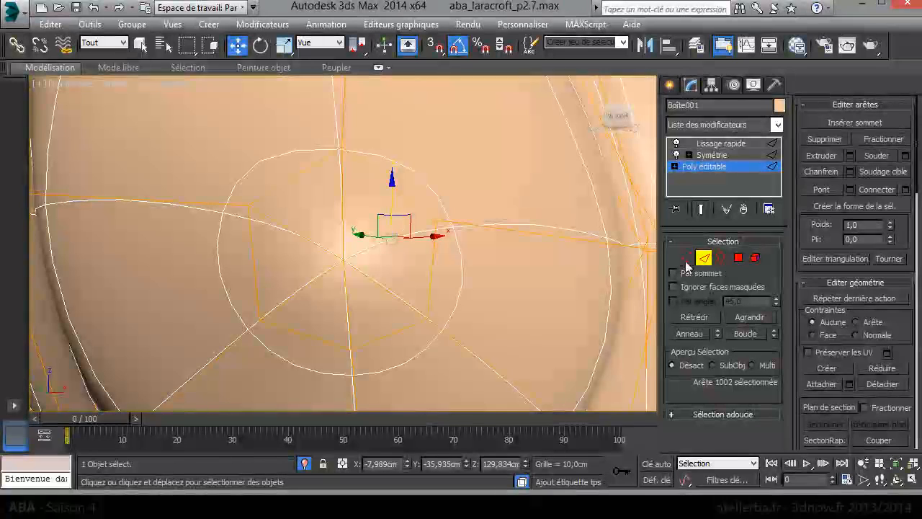
pyautogui.click(699, 208)
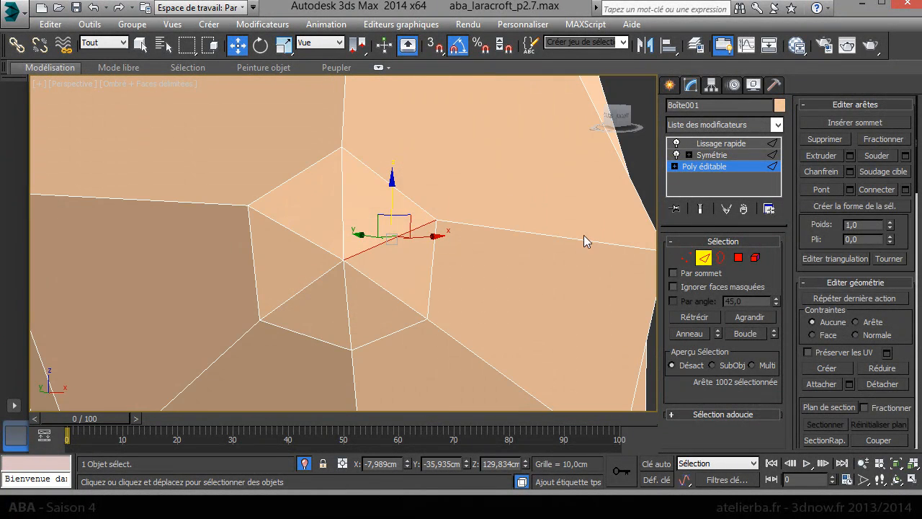
pyautogui.keyDown('ctrl'); pyautogui.click(345, 209); pyautogui.keyUp('ctrl')
pyautogui.keyDown('ctrl'); pyautogui.click(319, 245); pyautogui.keyUp('ctrl')
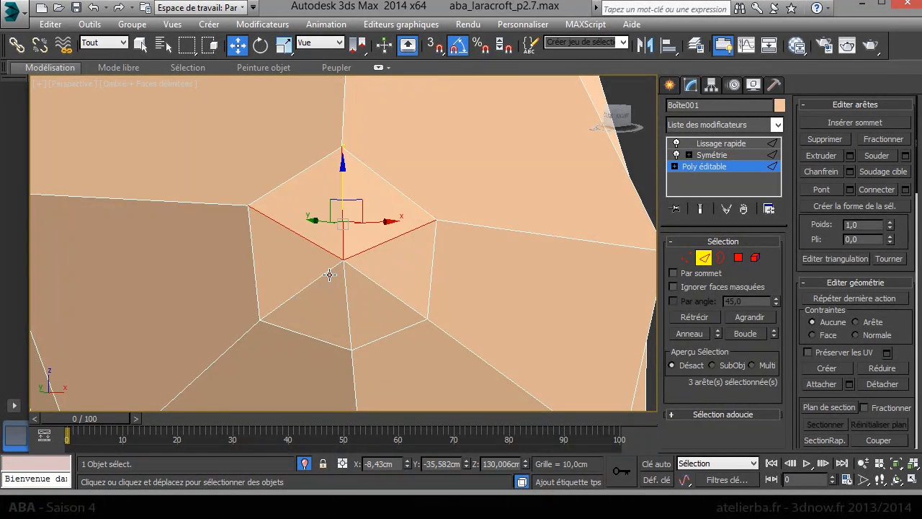
pyautogui.keyDown('ctrl'); pyautogui.click(325, 275); pyautogui.keyUp('ctrl')
pyautogui.keyDown('ctrl'); pyautogui.click(343, 284); pyautogui.keyUp('ctrl')
pyautogui.keyDown('ctrl'); pyautogui.click(364, 279); pyautogui.keyUp('ctrl')
pyautogui.rightClick(358, 284)
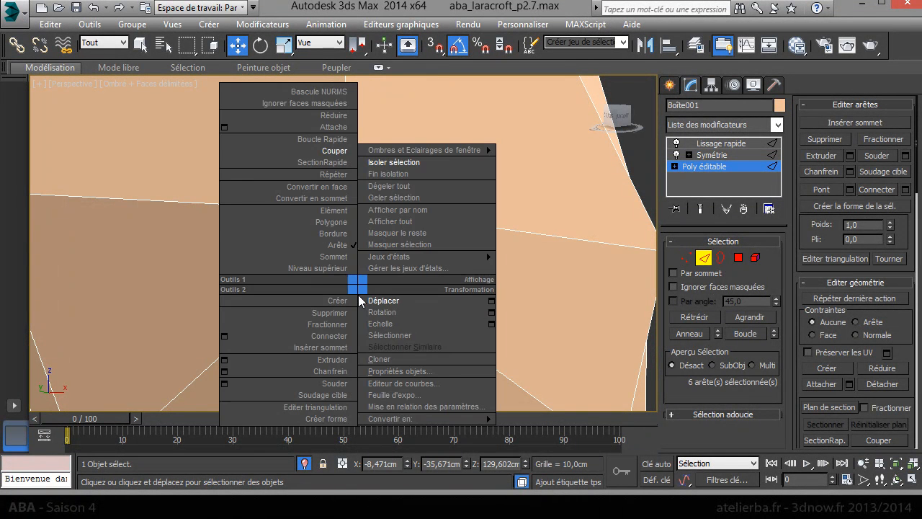
pyautogui.click(337, 336)
# - Pull the tip's centre vertex forward to about Y -36.05 cm and show the smoothed result again
pyautogui.keyDown('alt'); pyautogui.moveTo(427, 284); pyautogui.dragTo(557, 294, button='middle'); pyautogui.keyUp('alt')
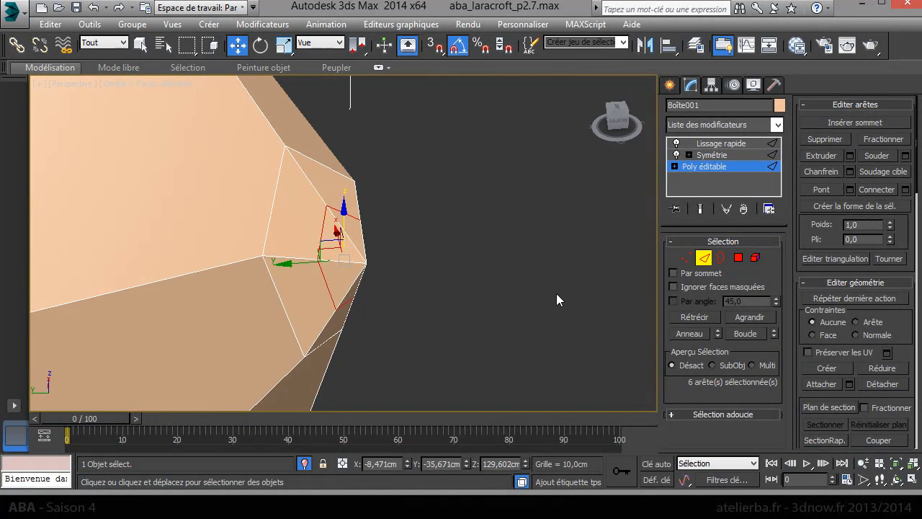
pyautogui.keyDown('ctrl'); pyautogui.click(681, 257); pyautogui.keyUp('ctrl')
pyautogui.click(365, 263)
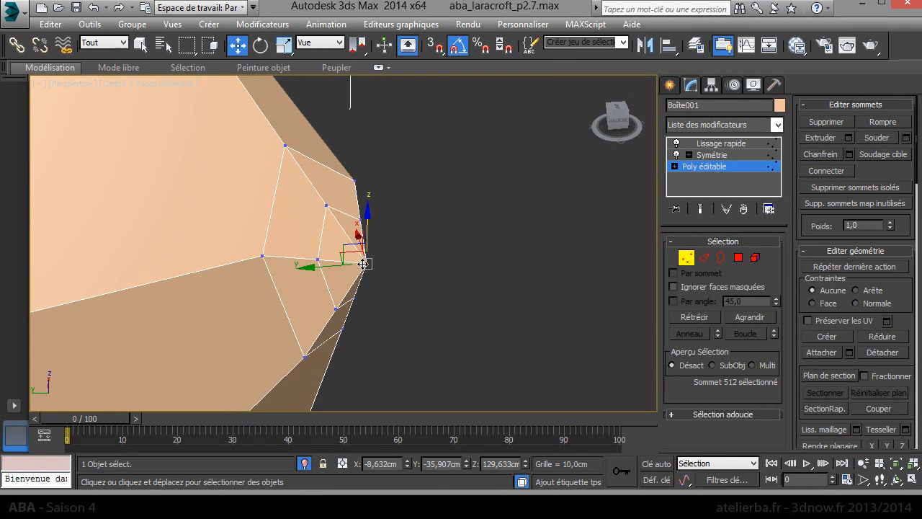
pyautogui.moveTo(339, 267); pyautogui.dragTo(351, 266)
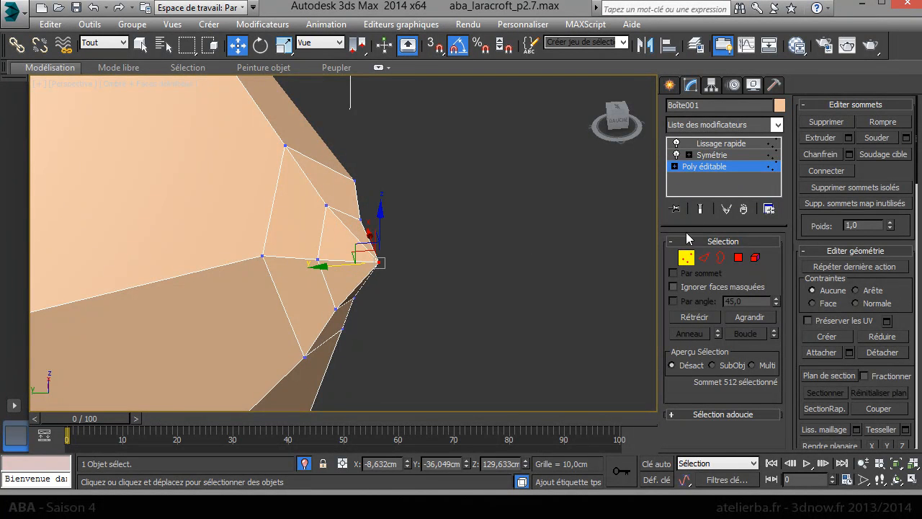
pyautogui.click(700, 209)
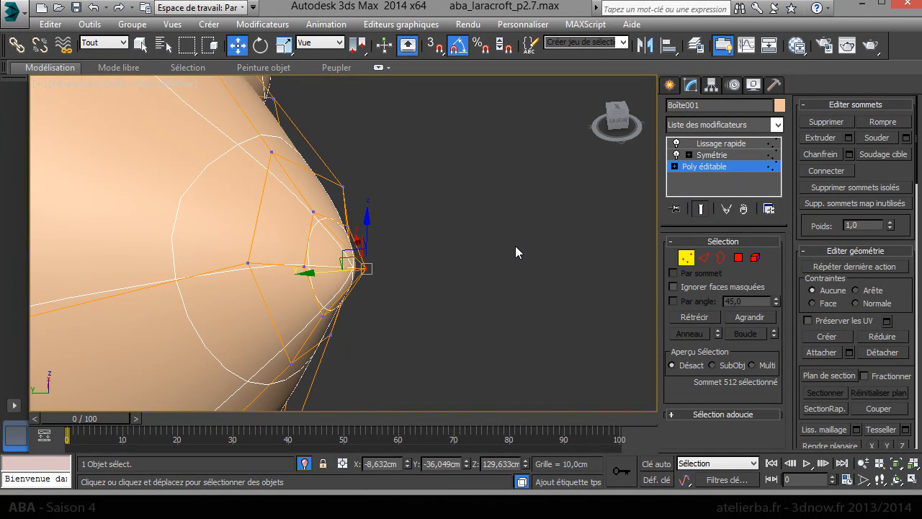
# - Examine the mirrored, smoothed breast and its tip rings close up and from the front, with no vertices selected
pyautogui.scroll(-10, 515, 246)
pyautogui.keyDown('alt'); pyautogui.moveTo(507, 234); pyautogui.dragTo(482, 227, button='middle'); pyautogui.keyUp('alt')
pyautogui.scroll(6, 518, 225)
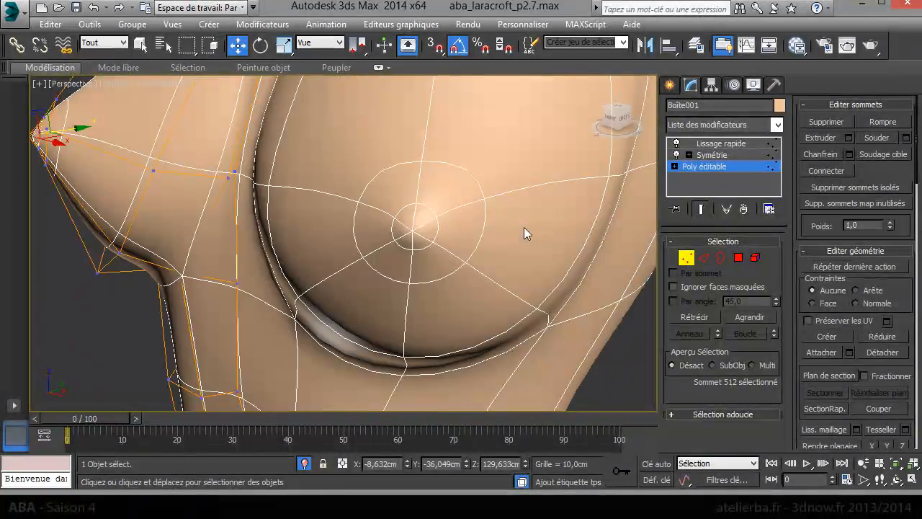
pyautogui.scroll(-3, 524, 238)
pyautogui.keyDown('alt'); pyautogui.moveTo(515, 255); pyautogui.dragTo(604, 250, button='middle'); pyautogui.keyUp('alt')
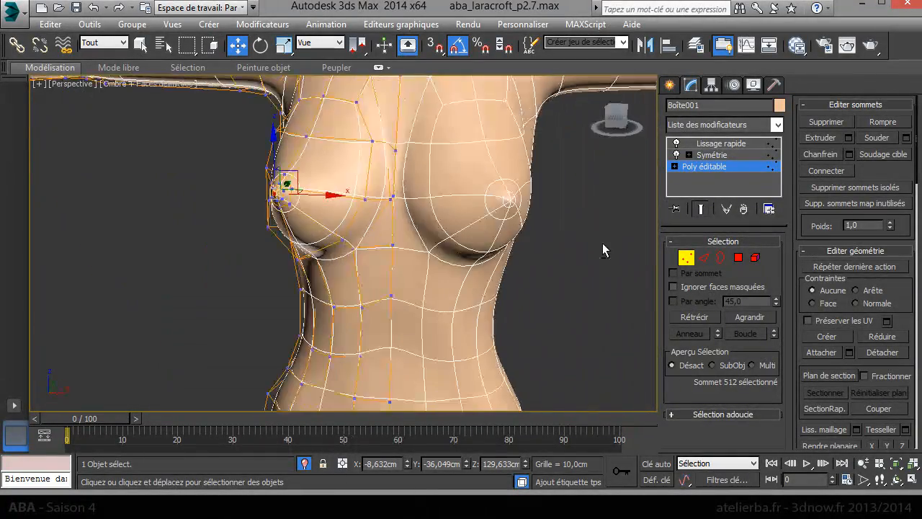
pyautogui.moveTo(540, 244)
pyautogui.keyDown('alt'); pyautogui.mouseDown(button='middle')
pyautogui.moveTo(567, 257)
pyautogui.moveTo(531, 250)
pyautogui.mouseUp(button='middle'); pyautogui.keyUp('alt')
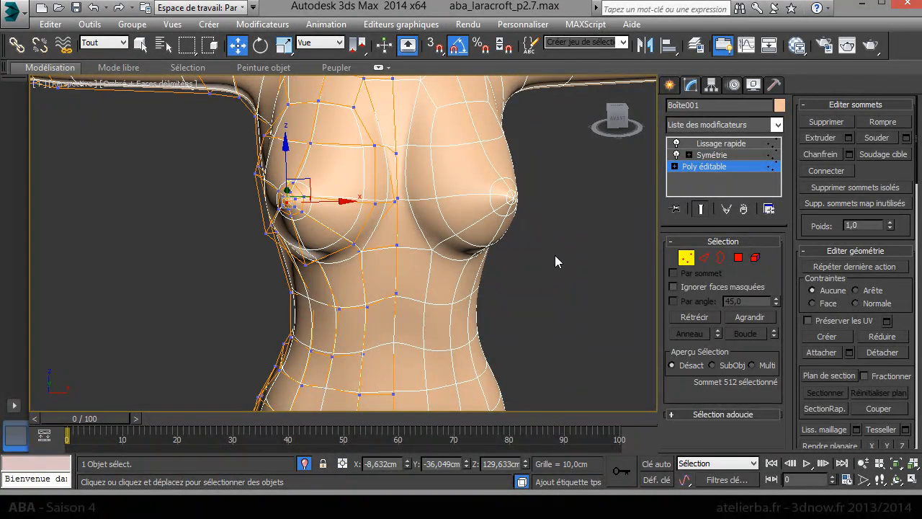
pyautogui.click(533, 267)
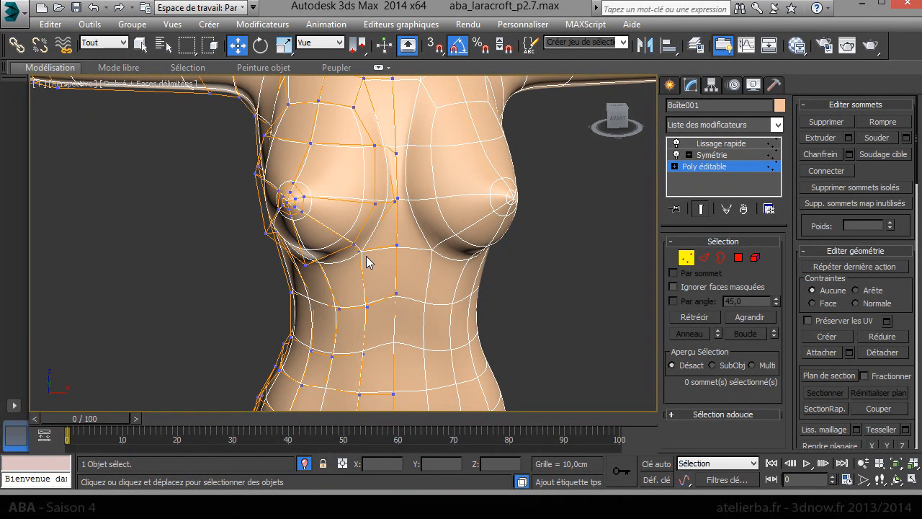
# - From the side, adjust the vertex on the breast's upper slope to about Y -33.4 cm
pyautogui.moveTo(624, 127); pyautogui.dragTo(680, 128)
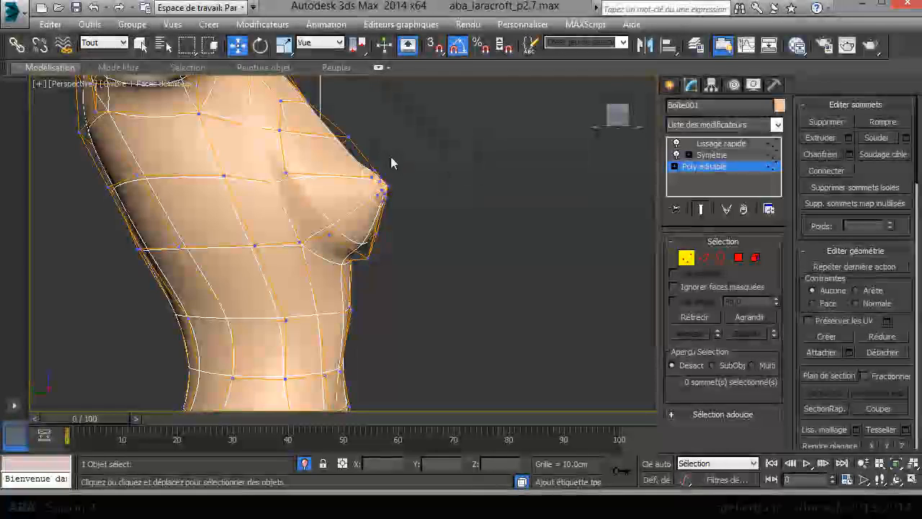
pyautogui.click(345, 142)
pyautogui.moveTo(313, 141); pyautogui.dragTo(312, 139)
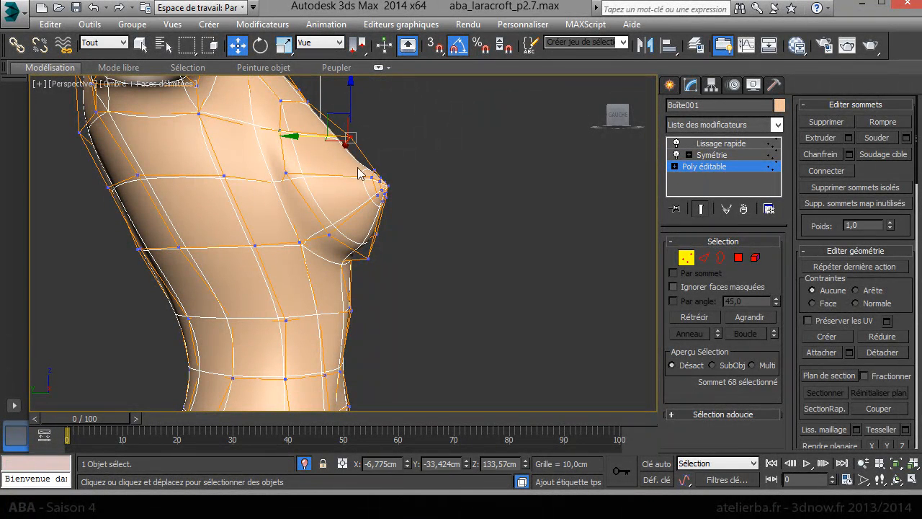
# - From the front, shift the vertex on the breast's upper slope sideways to about X -7.3 cm
pyautogui.keyDown('alt'); pyautogui.moveTo(411, 156); pyautogui.dragTo(356, 173, button='middle'); pyautogui.keyUp('alt')
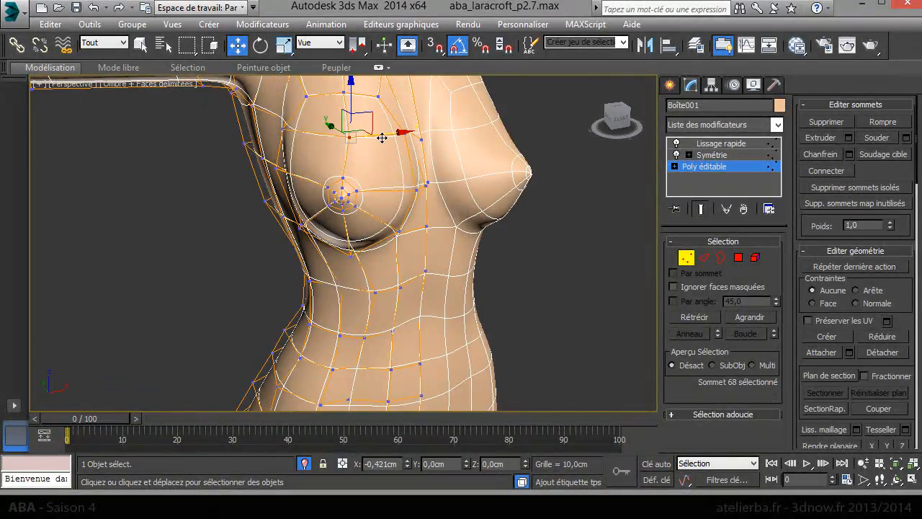
pyautogui.moveTo(381, 138); pyautogui.dragTo(374, 138)
pyautogui.keyDown('alt'); pyautogui.moveTo(389, 141); pyautogui.dragTo(430, 139, button='middle'); pyautogui.keyUp('alt')
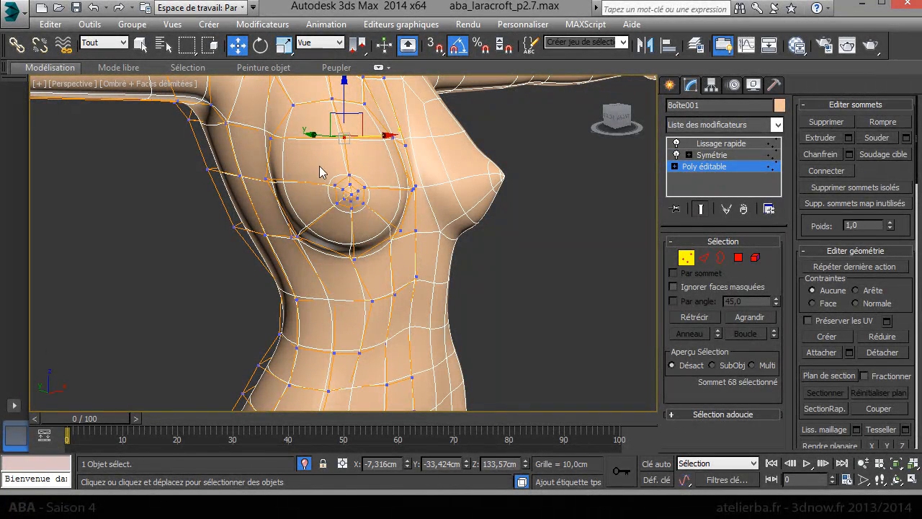
# - On the unsmoothed mesh, connect the six edges radiating outward from the tip's outer ring to add a larger ring around it
pyautogui.scroll(4, 353, 204)
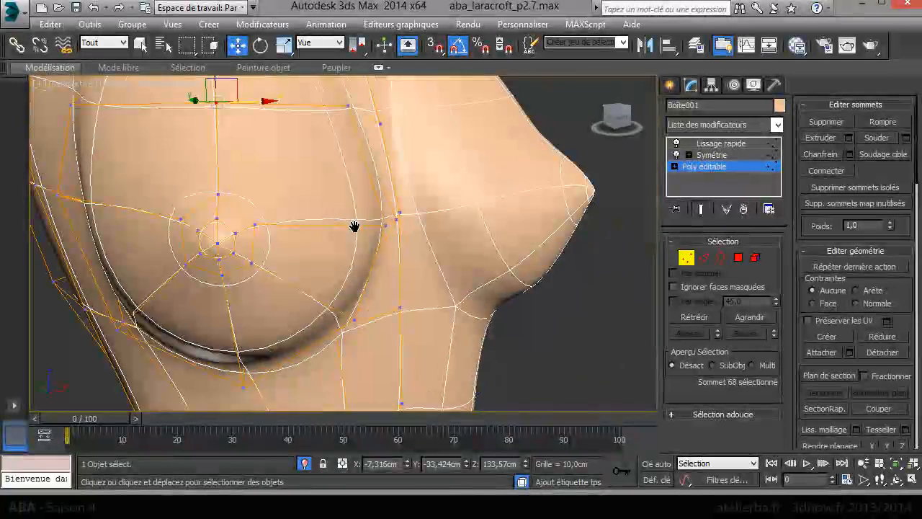
pyautogui.moveTo(355, 227); pyautogui.dragTo(387, 258, button='middle')
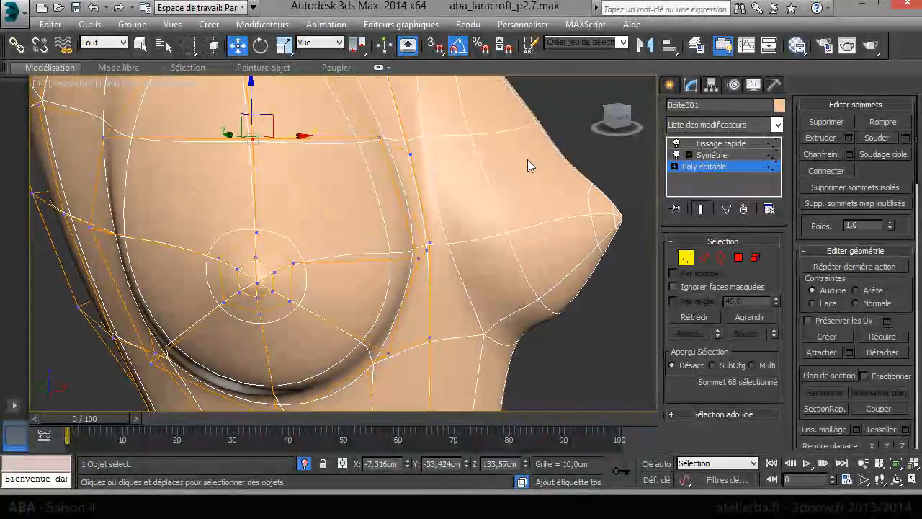
pyautogui.click(705, 258)
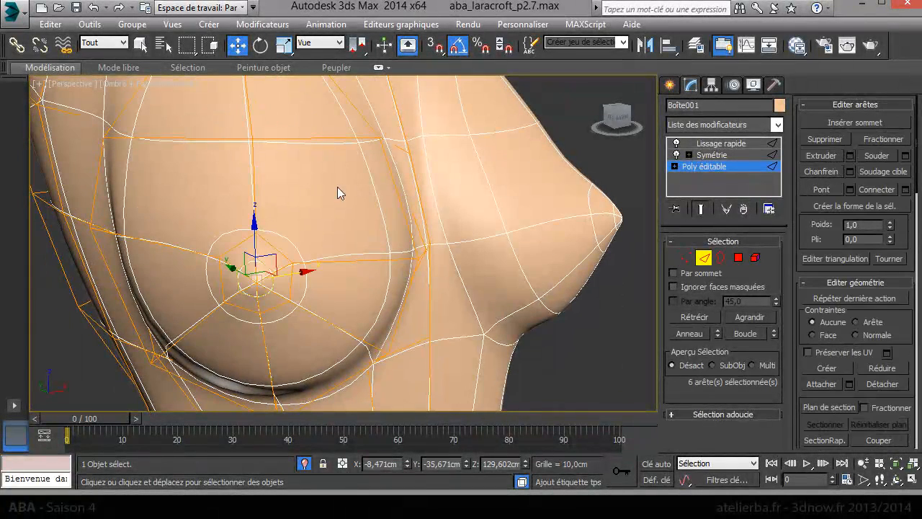
pyautogui.click(700, 207)
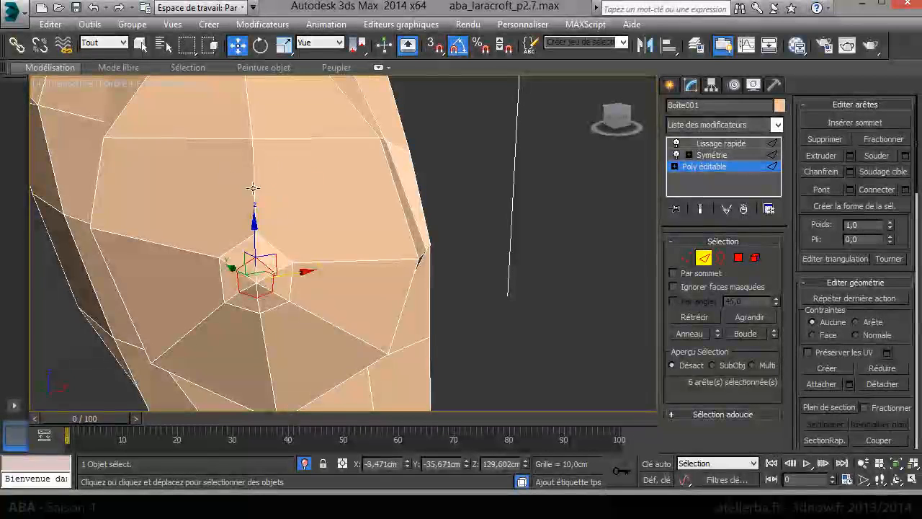
pyautogui.click(255, 216)
pyautogui.keyDown('ctrl'); pyautogui.click(173, 248); pyautogui.keyUp('ctrl')
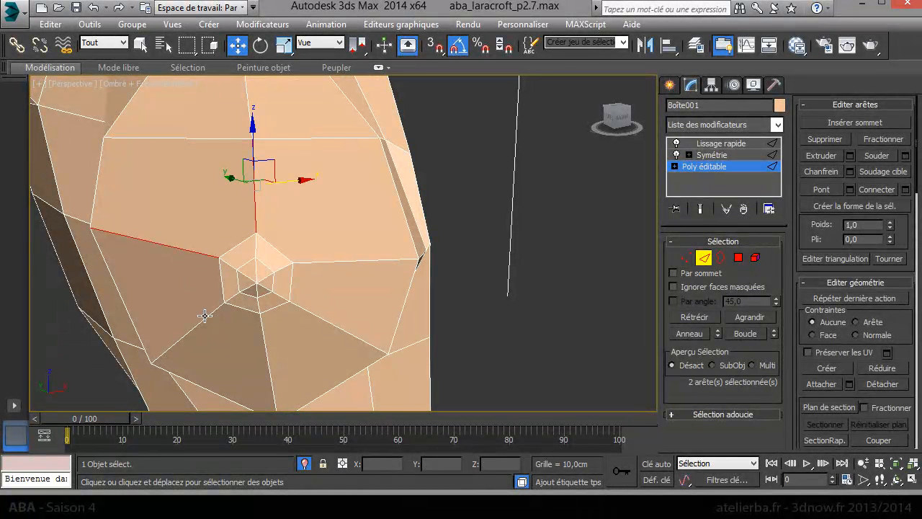
pyautogui.keyDown('ctrl'); pyautogui.click(261, 343); pyautogui.keyUp('ctrl')
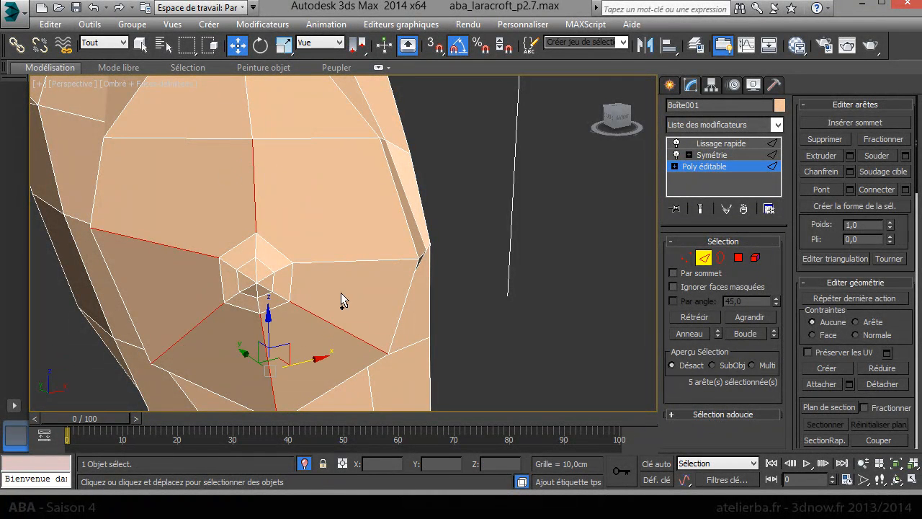
pyautogui.keyDown('ctrl'); pyautogui.click(361, 262); pyautogui.keyUp('ctrl')
pyautogui.rightClick(364, 287)
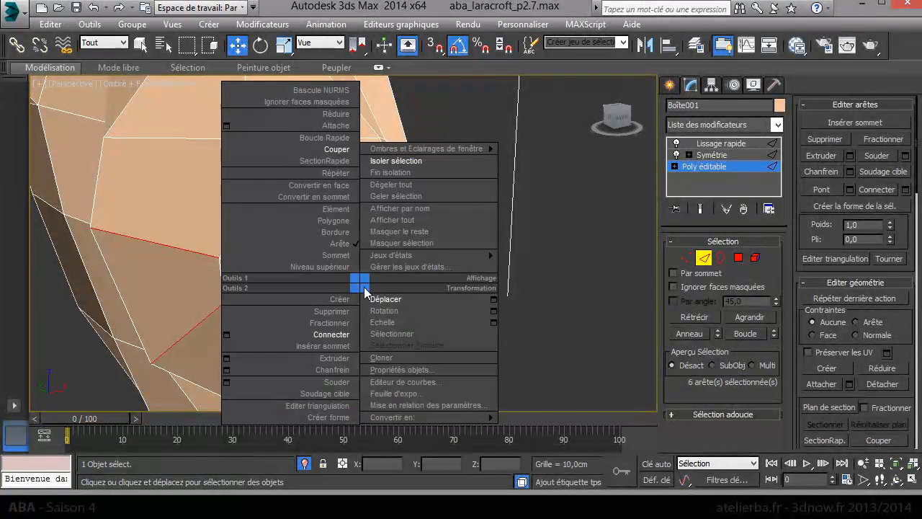
pyautogui.click(335, 337)
# - Pull the new ring forward to about Y -34.6 cm from the side and show the smoothed result again
pyautogui.keyDown('alt'); pyautogui.moveTo(354, 303); pyautogui.dragTo(486, 288, button='middle'); pyautogui.keyUp('alt')
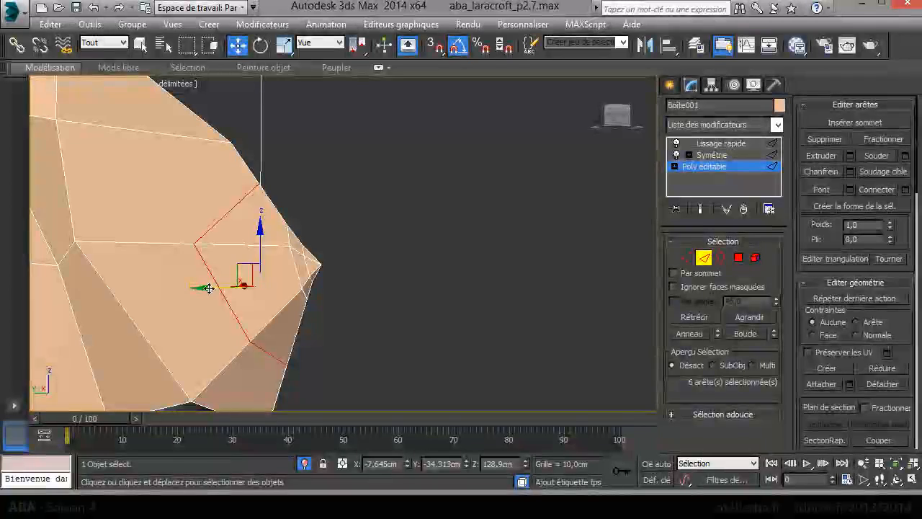
pyautogui.moveTo(214, 289); pyautogui.dragTo(222, 289)
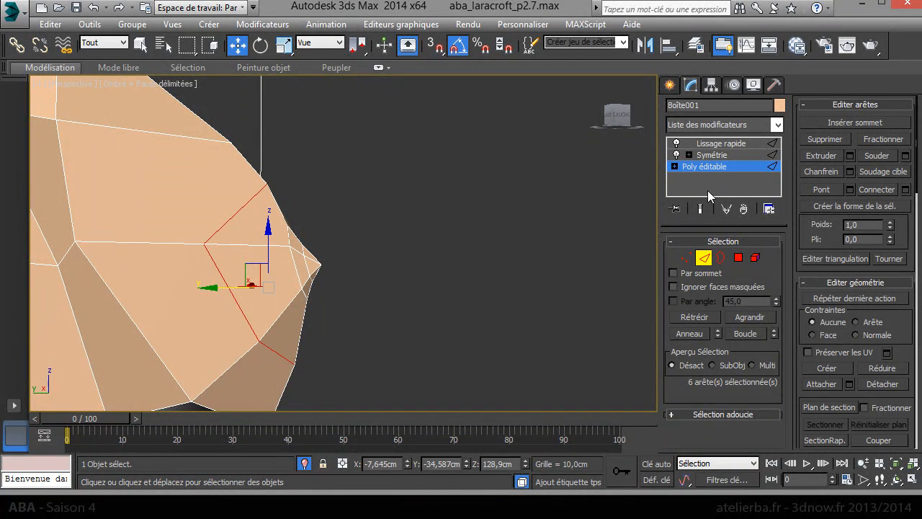
pyautogui.click(701, 209)
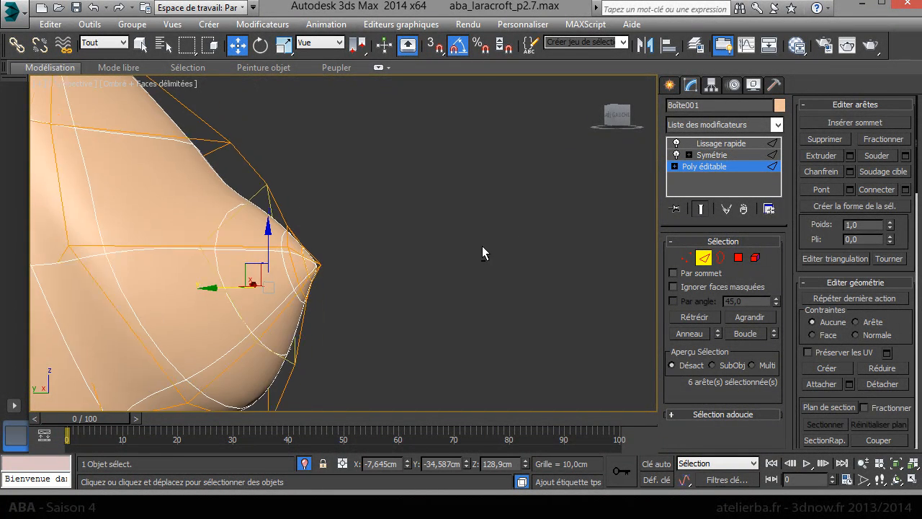
pyautogui.scroll(3, 416, 268)
pyautogui.keyDown('alt'); pyautogui.moveTo(416, 268); pyautogui.dragTo(495, 241, button='middle'); pyautogui.keyUp('alt')
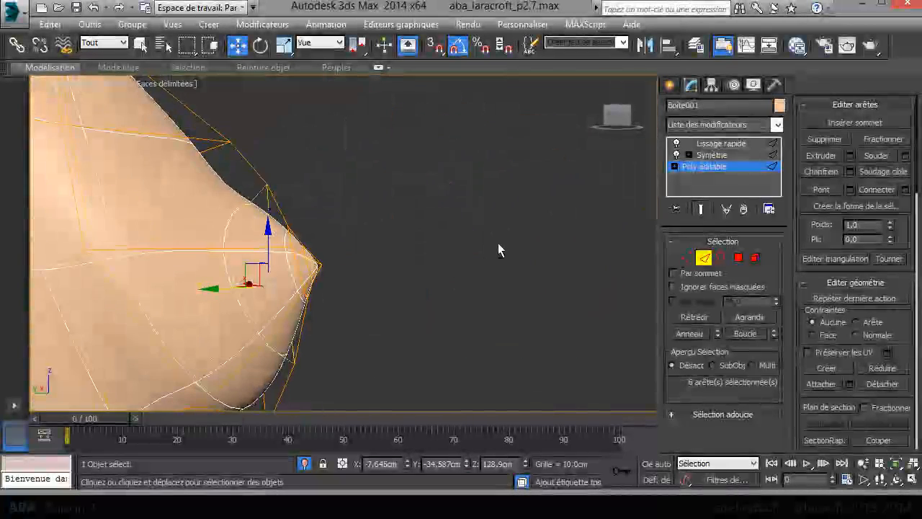
# - In vertex mode, reshape the upper slope's profile by moving the new ring's top vertex and the vertex above it
pyautogui.click(685, 256)
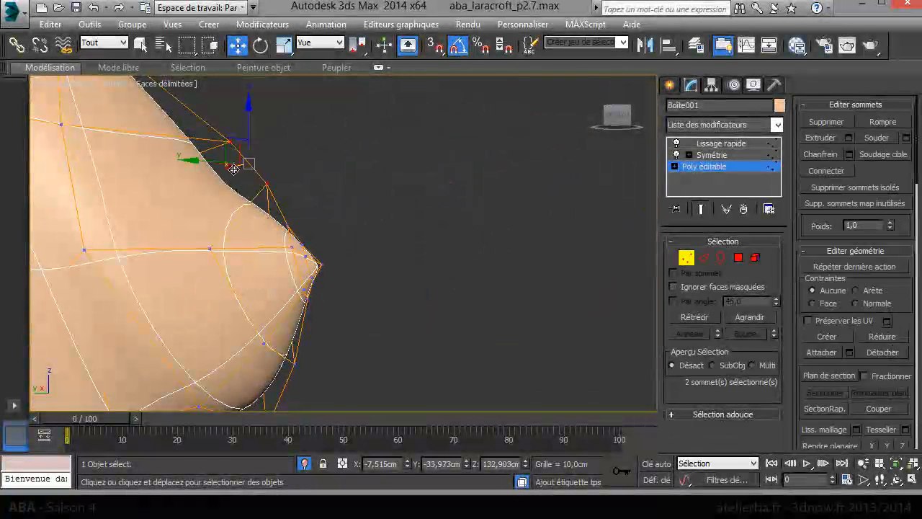
pyautogui.click(267, 185)
pyautogui.moveTo(250, 162); pyautogui.dragTo(212, 104)
pyautogui.click(231, 139)
# - Move the new ring's outer side vertex to about X -10.6, Y -31.8, Z 130.2 cm to round the breast's side
pyautogui.keyDown('alt'); pyautogui.moveTo(332, 235); pyautogui.dragTo(157, 225, button='middle'); pyautogui.keyUp('alt')
pyautogui.click(153, 223)
pyautogui.click(150, 223)
pyautogui.moveTo(183, 200); pyautogui.dragTo(178, 208)
# - Lower the new ring's outer lower vertex and its bottom vertex by about 0.55 cm each
pyautogui.keyDown('alt'); pyautogui.moveTo(301, 212); pyautogui.dragTo(346, 143, button='middle'); pyautogui.keyUp('alt')
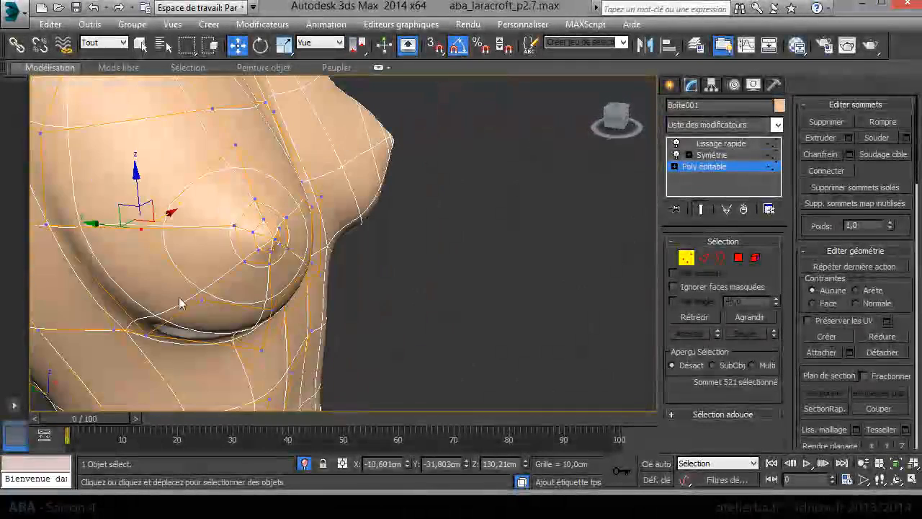
pyautogui.click(199, 296)
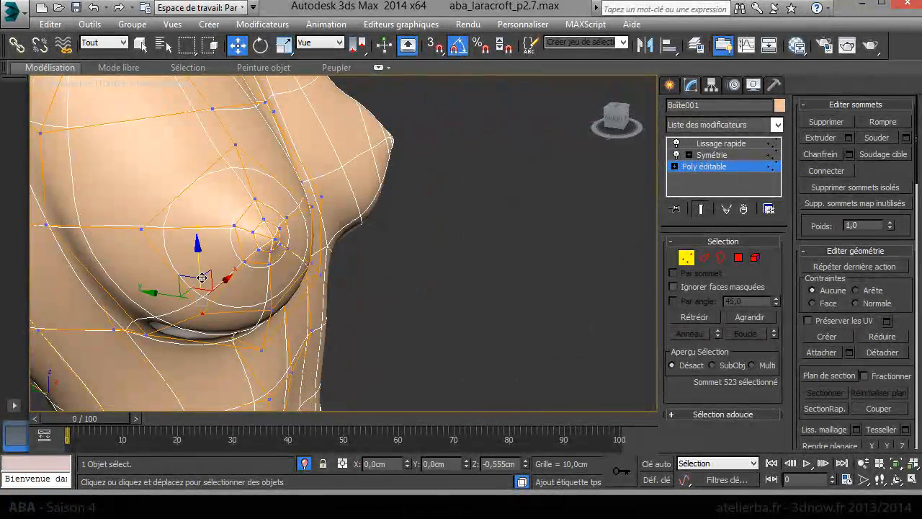
pyautogui.click(271, 279)
pyautogui.moveTo(271, 279); pyautogui.dragTo(267, 289)
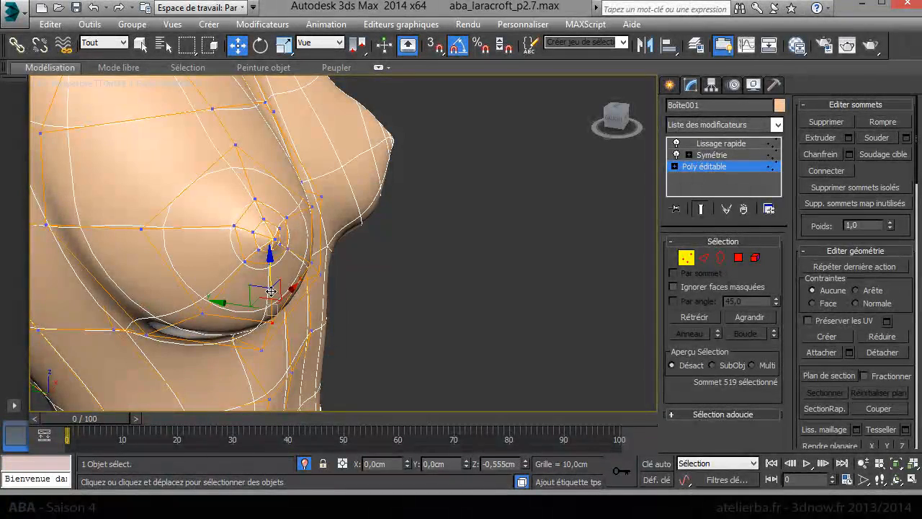
# - Move the ring's lower inner vertex to about X -5.1, Z 127 cm and raise its inner side vertex to about Z 130.3 cm
pyautogui.keyDown('alt'); pyautogui.moveTo(376, 288); pyautogui.dragTo(361, 305, button='middle'); pyautogui.keyUp('alt')
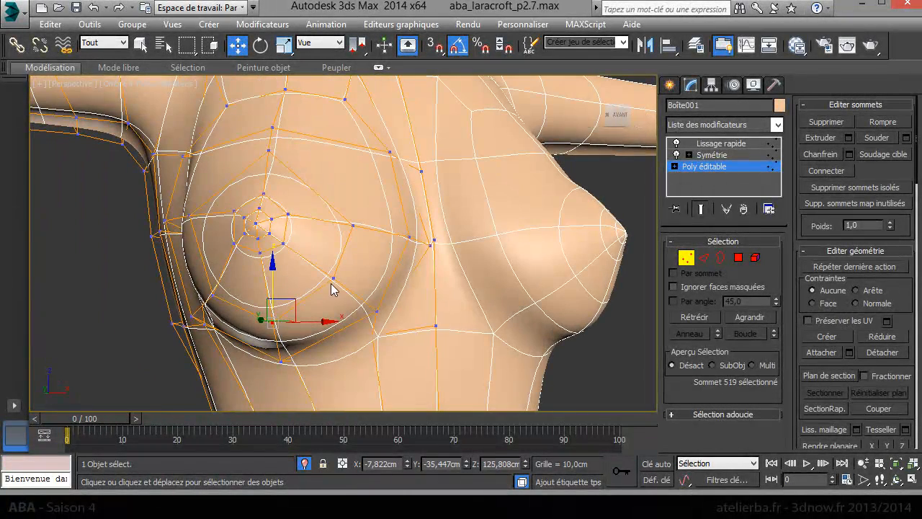
pyautogui.click(332, 279)
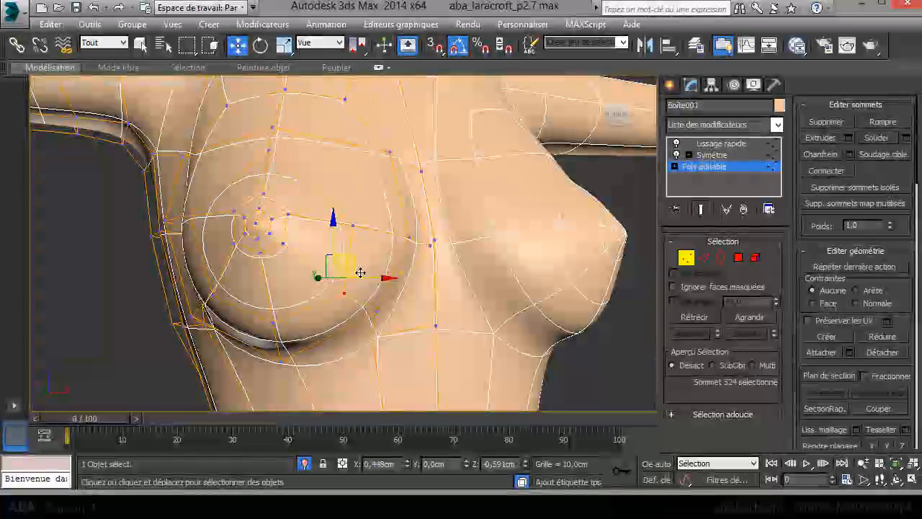
pyautogui.moveTo(349, 258); pyautogui.dragTo(355, 278)
pyautogui.keyDown('alt'); pyautogui.moveTo(391, 260); pyautogui.dragTo(344, 229, button='middle'); pyautogui.keyUp('alt')
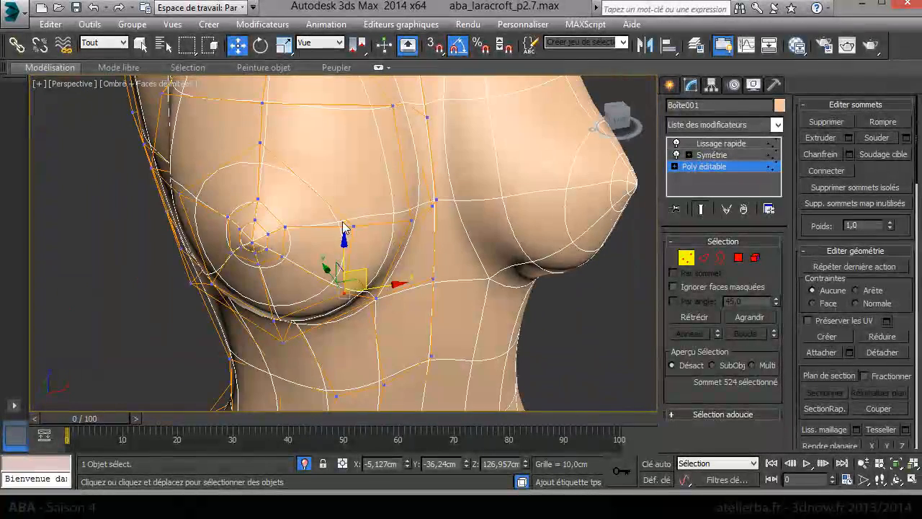
pyautogui.click(352, 224)
pyautogui.moveTo(357, 189); pyautogui.dragTo(358, 176)
pyautogui.keyDown('alt'); pyautogui.moveTo(360, 192); pyautogui.dragTo(412, 151, button='middle'); pyautogui.keyUp('alt')
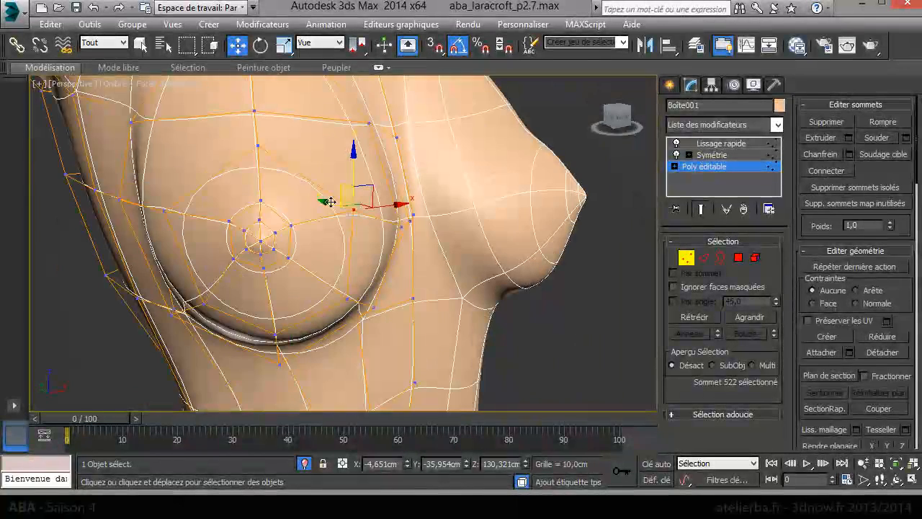
# - Raise the ring's top vertex together with the vertex above it to about Z 134.2 cm
pyautogui.keyDown('ctrl'); pyautogui.click(254, 112); pyautogui.keyUp('ctrl')
pyautogui.click(256, 144)
pyautogui.keyDown('ctrl'); pyautogui.click(253, 111); pyautogui.keyUp('ctrl')
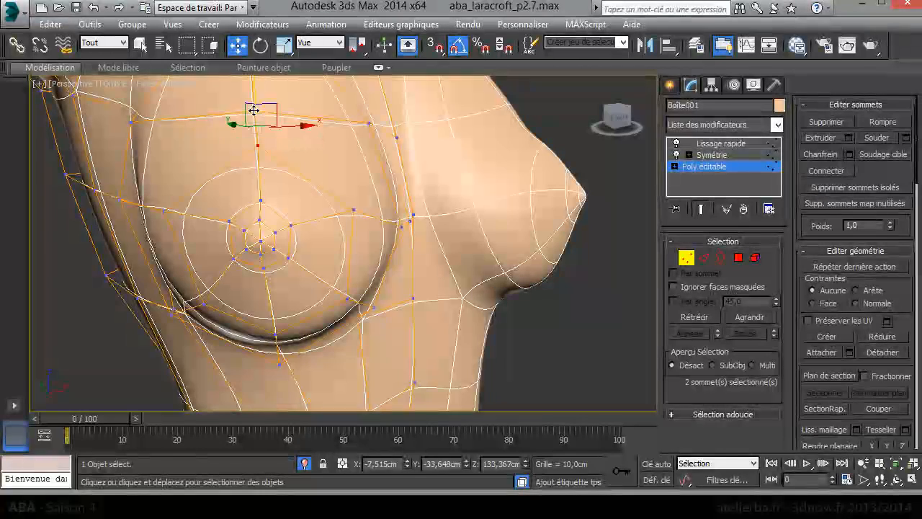
pyautogui.moveTo(255, 97); pyautogui.dragTo(260, 72)
# - From the side, lower the ring's bottom vertex and push the vertex at the under-breast crease down and back
pyautogui.keyDown('alt'); pyautogui.moveTo(303, 338); pyautogui.dragTo(453, 271, button='middle'); pyautogui.keyUp('alt')
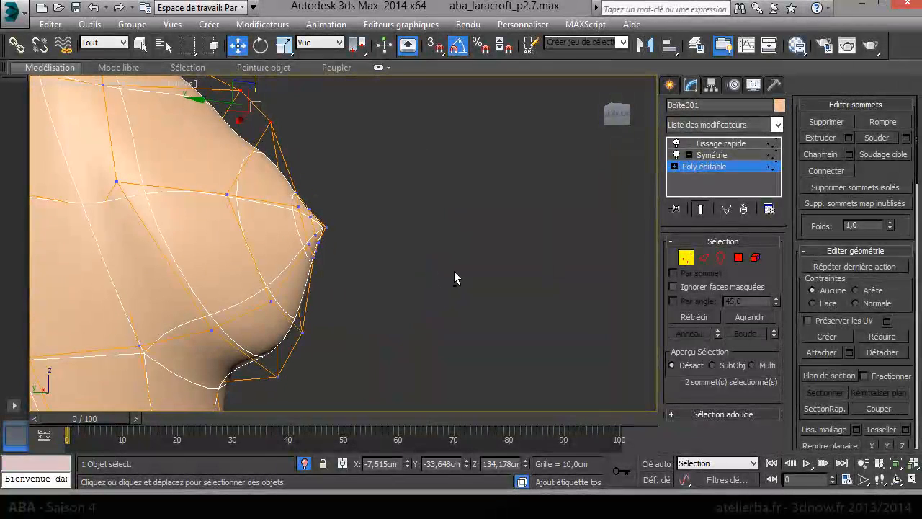
pyautogui.click(303, 333)
pyautogui.moveTo(289, 306); pyautogui.dragTo(292, 326)
pyautogui.click(276, 376)
pyautogui.moveTo(262, 356); pyautogui.dragTo(234, 376)
# - Lower the breast's lower inner contour vertex to about Z 125.4 cm and shift the one above it about 0.2 cm toward the centre line
pyautogui.keyDown('alt'); pyautogui.moveTo(305, 325); pyautogui.dragTo(403, 344, button='middle'); pyautogui.keyUp('alt')
pyautogui.click(365, 312)
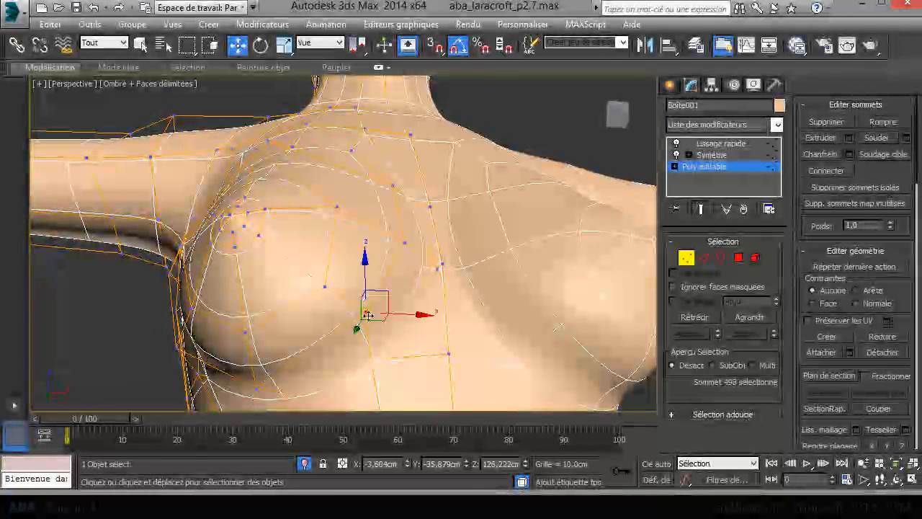
pyautogui.moveTo(378, 303); pyautogui.dragTo(389, 327)
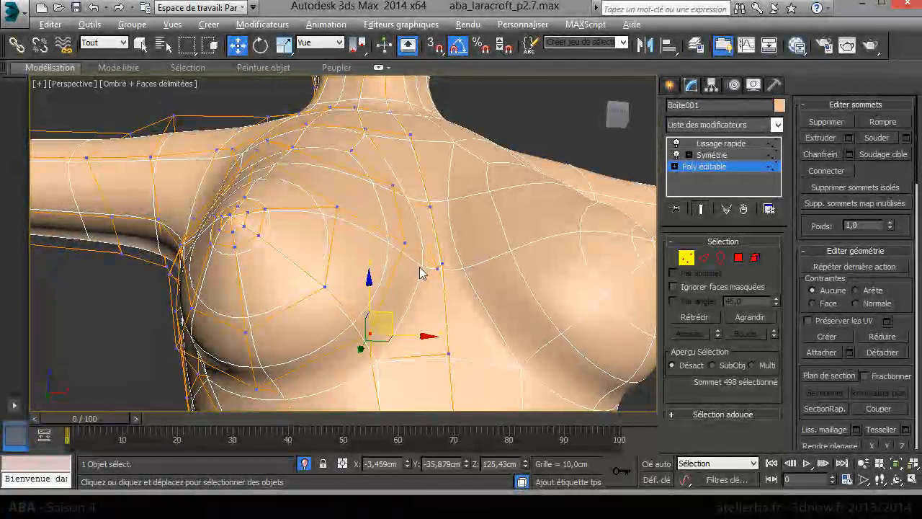
pyautogui.keyDown('alt'); pyautogui.moveTo(419, 266); pyautogui.dragTo(427, 263, button='middle'); pyautogui.keyUp('alt')
pyautogui.click(404, 245)
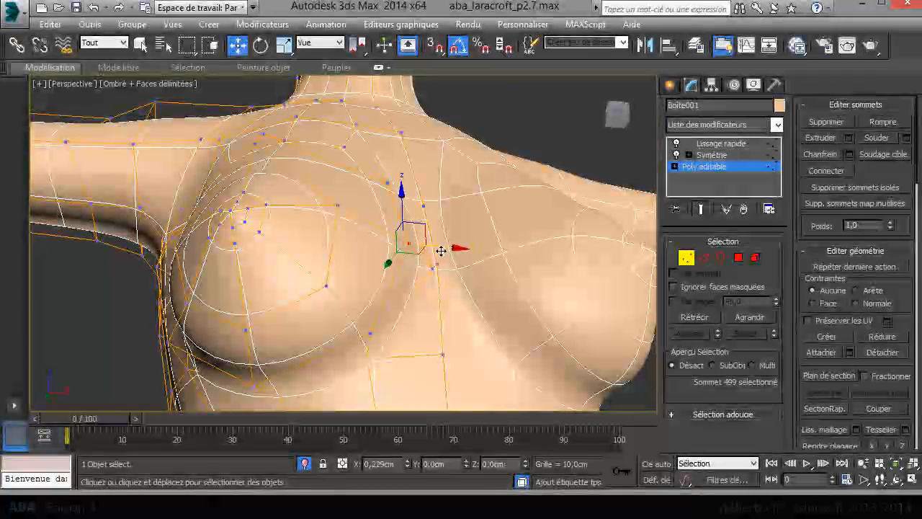
# - Shift the ring's inner side vertex to about X -4.1 cm and the two upper-slope vertices toward the centre line
pyautogui.click(337, 207)
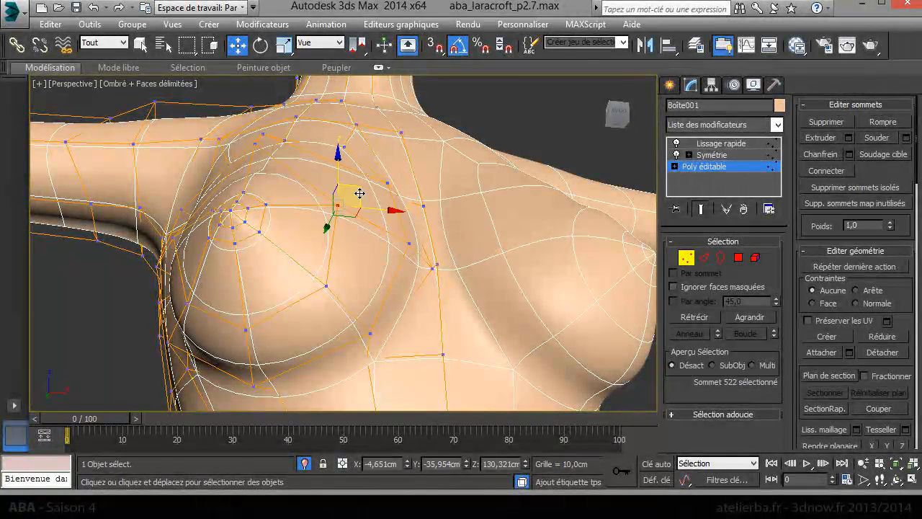
pyautogui.moveTo(361, 188); pyautogui.dragTo(376, 198)
pyautogui.keyDown('alt'); pyautogui.moveTo(376, 197); pyautogui.dragTo(437, 300, button='middle'); pyautogui.keyUp('alt')
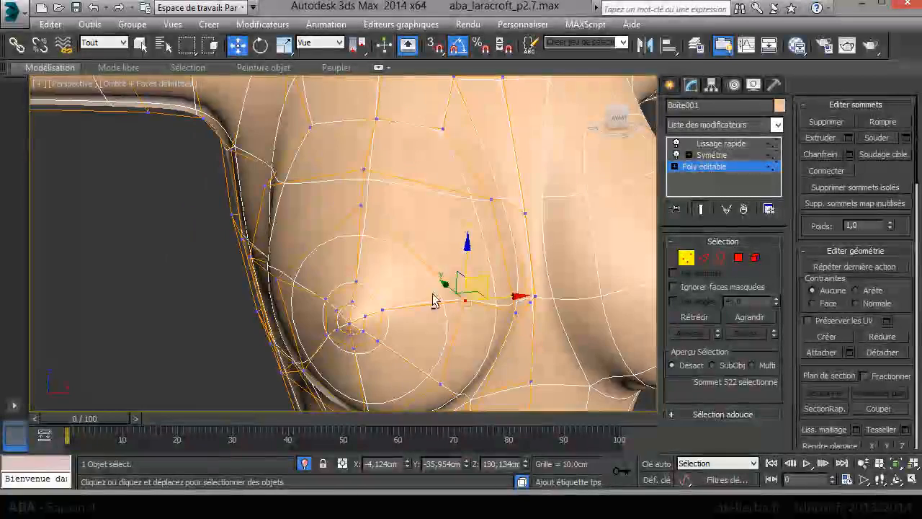
pyautogui.click(361, 204)
pyautogui.moveTo(379, 189); pyautogui.dragTo(394, 191)
pyautogui.click(364, 175)
pyautogui.moveTo(376, 162); pyautogui.dragTo(400, 152)
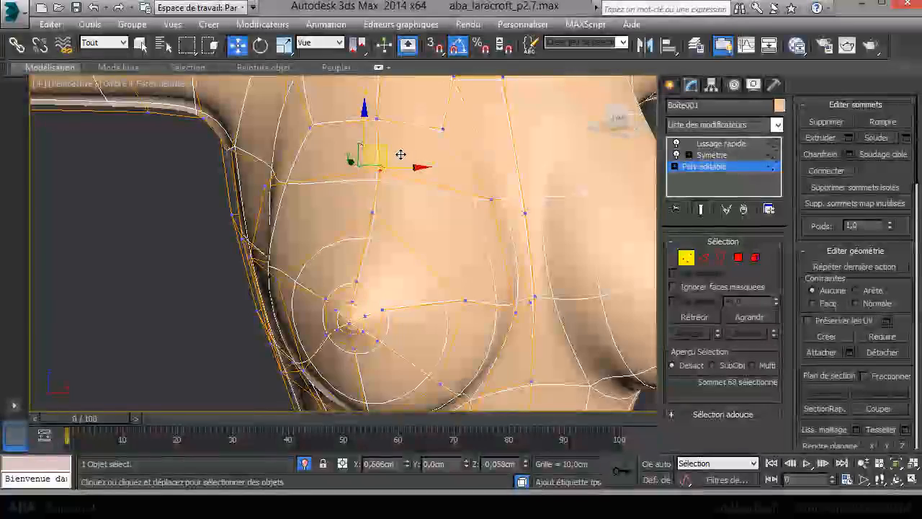
# - Target-weld the ring's top vertex and the upper-slope vertex above it into one
pyautogui.keyDown('alt'); pyautogui.moveTo(432, 176); pyautogui.dragTo(494, 228, button='middle'); pyautogui.keyUp('alt')
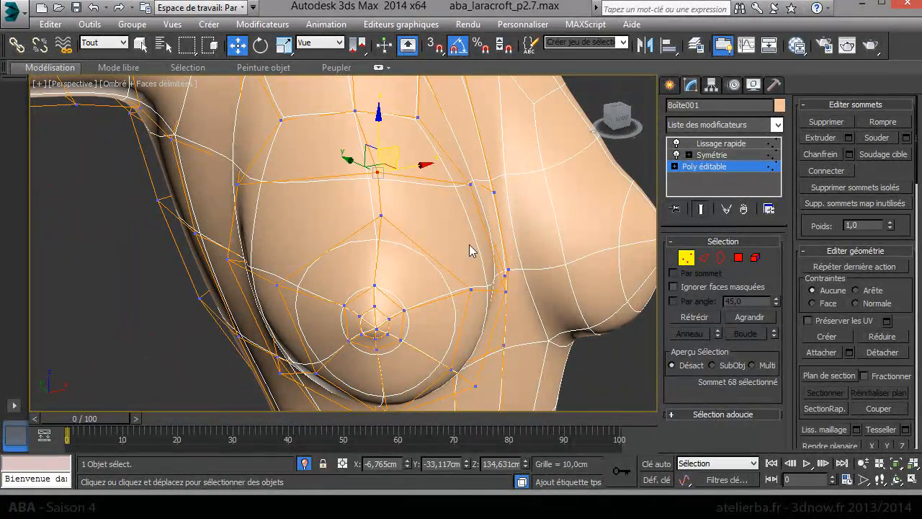
pyautogui.moveTo(421, 230)
pyautogui.keyDown('alt'); pyautogui.mouseDown(button='middle')
pyautogui.moveTo(360, 233)
pyautogui.moveTo(436, 232)
pyautogui.mouseUp(button='middle'); pyautogui.keyUp('alt')
pyautogui.rightClick(409, 218)
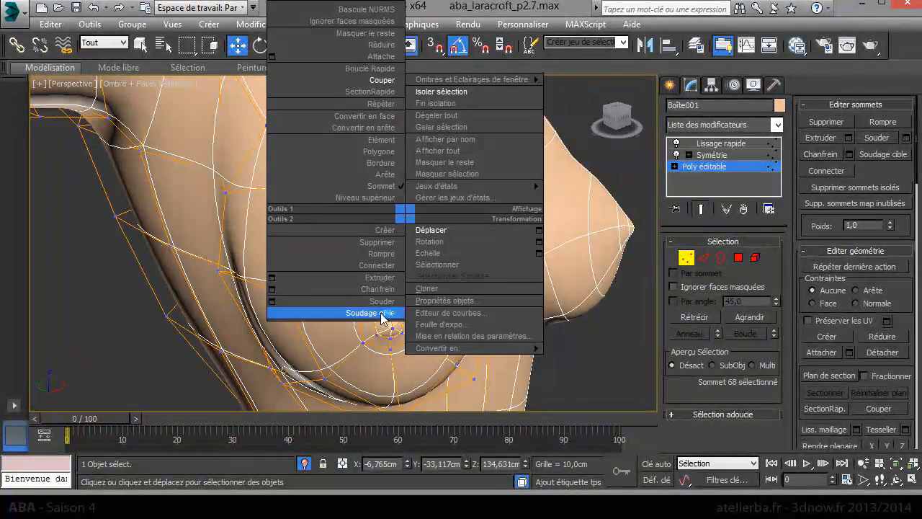
pyautogui.click(382, 314)
pyautogui.click(380, 173)
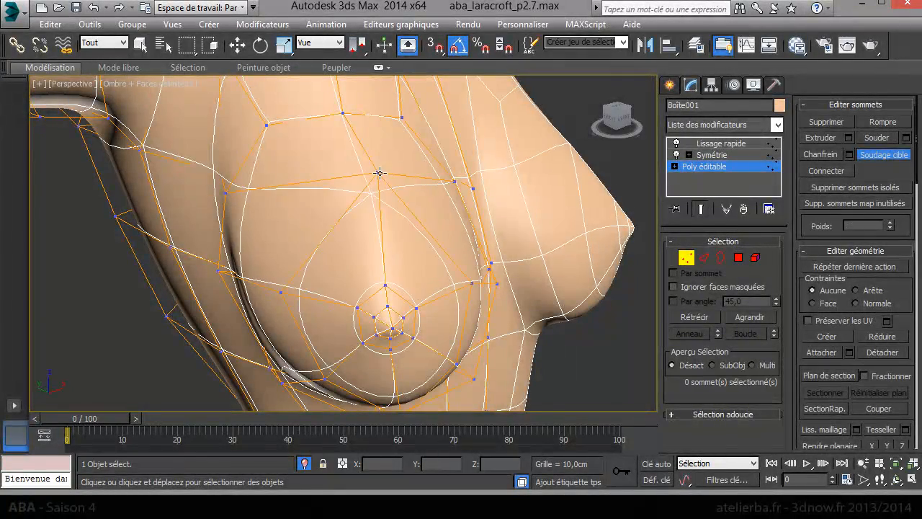
# - Reposition the welded vertex on the breast's upper slope and check the torso's shape from the front
pyautogui.keyDown('alt'); pyautogui.moveTo(412, 220); pyautogui.dragTo(519, 186, button='middle'); pyautogui.keyUp('alt')
pyautogui.click(372, 209)
pyautogui.moveTo(366, 184); pyautogui.dragTo(351, 193)
pyautogui.keyDown('alt'); pyautogui.moveTo(519, 222); pyautogui.dragTo(433, 118, button='middle'); pyautogui.keyUp('alt')
pyautogui.scroll(-5, 369, 274)
pyautogui.keyDown('alt'); pyautogui.moveTo(415, 303); pyautogui.dragTo(384, 281, button='middle'); pyautogui.keyUp('alt')
# - Reposition the upper abdomen's midline vertex below the breasts and the vertex beside it
pyautogui.click(363, 261)
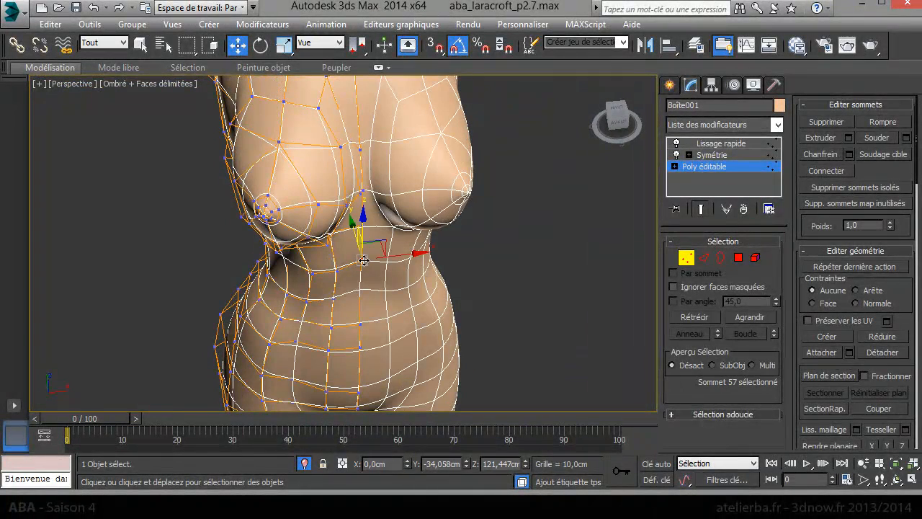
pyautogui.moveTo(353, 235); pyautogui.dragTo(355, 238)
pyautogui.click(336, 270)
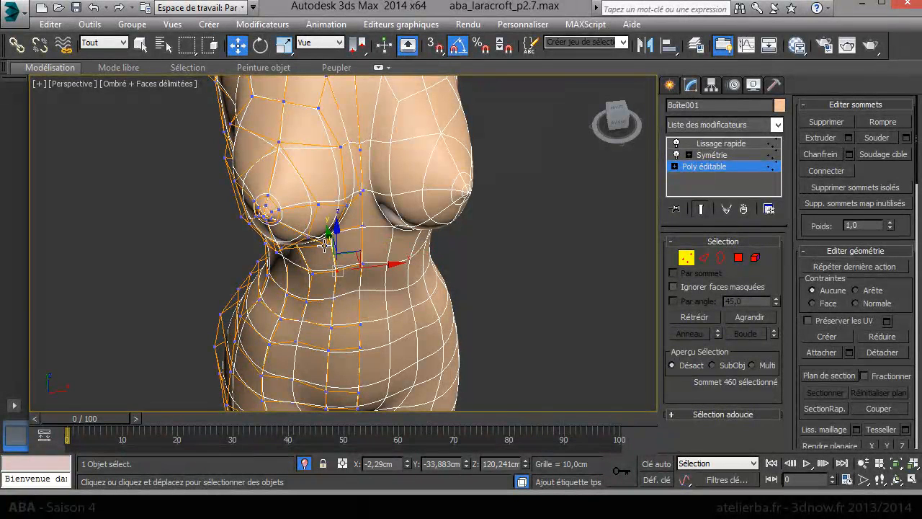
pyautogui.click(328, 232)
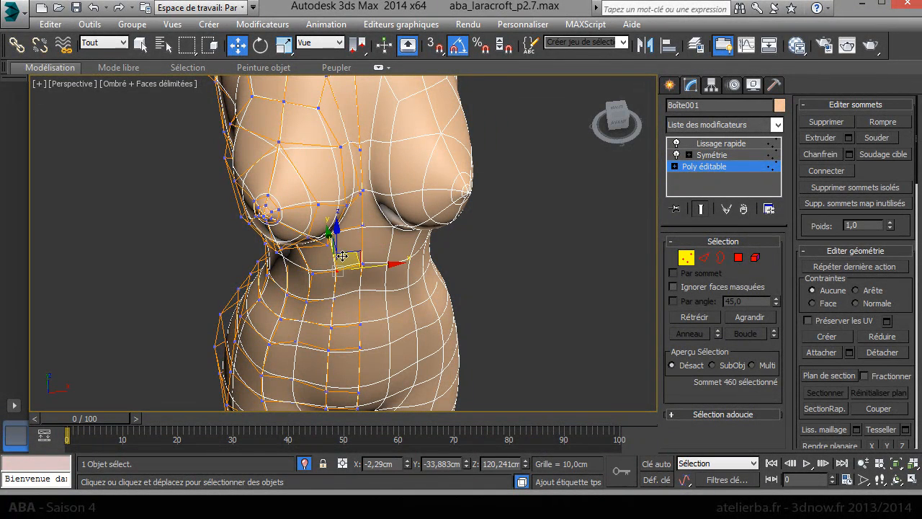
pyautogui.click(400, 227)
pyautogui.keyDown('alt'); pyautogui.moveTo(408, 230); pyautogui.dragTo(432, 220, button='middle'); pyautogui.keyUp('alt')
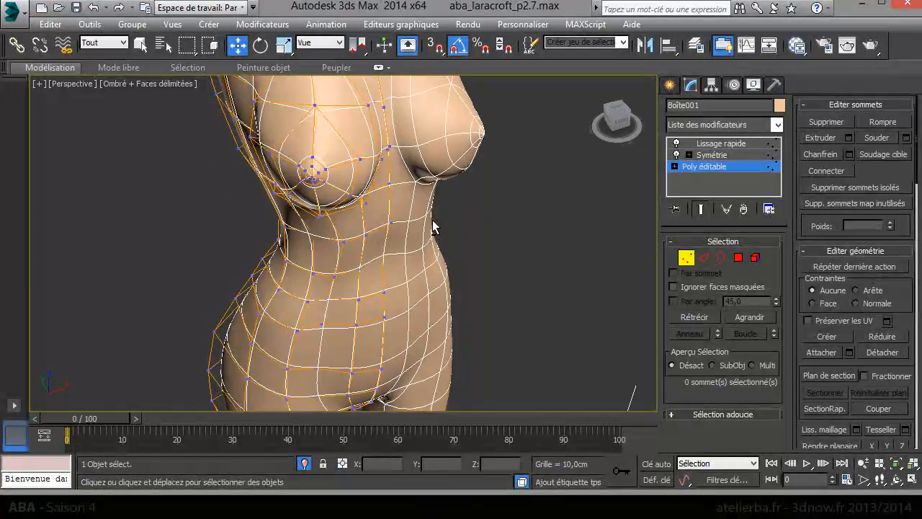
# - Shift the front-side waist vertices outward, the upper one by about 0.3 cm and the lower one to about X -8.2 cm
pyautogui.scroll(2, 433, 220)
pyautogui.scroll(-2, 415, 220)
pyautogui.keyDown('alt'); pyautogui.moveTo(422, 173); pyautogui.dragTo(438, 222, button='middle'); pyautogui.keyUp('alt')
pyautogui.scroll(1, 402, 198)
pyautogui.keyDown('alt'); pyautogui.moveTo(401, 196); pyautogui.dragTo(429, 191, button='middle'); pyautogui.keyUp('alt')
pyautogui.click(329, 184)
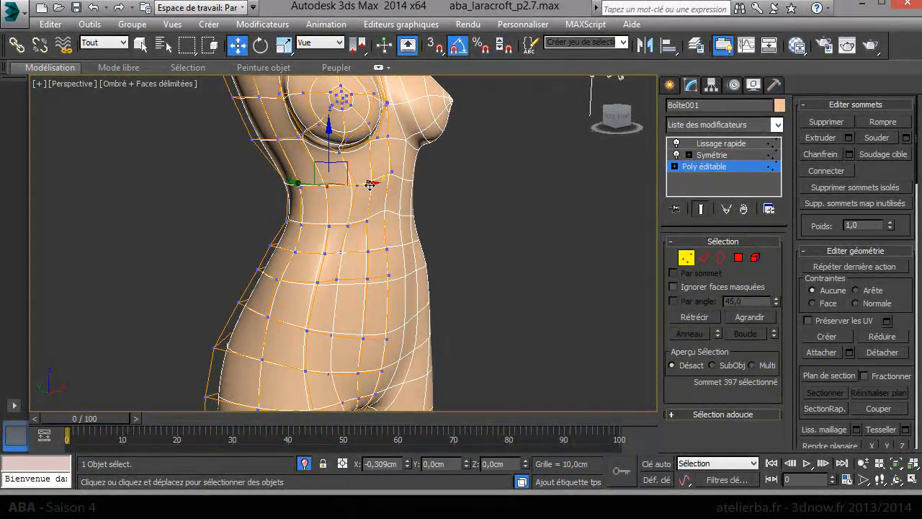
pyautogui.keyDown('alt'); pyautogui.moveTo(339, 199); pyautogui.dragTo(351, 223, button='middle'); pyautogui.keyUp('alt')
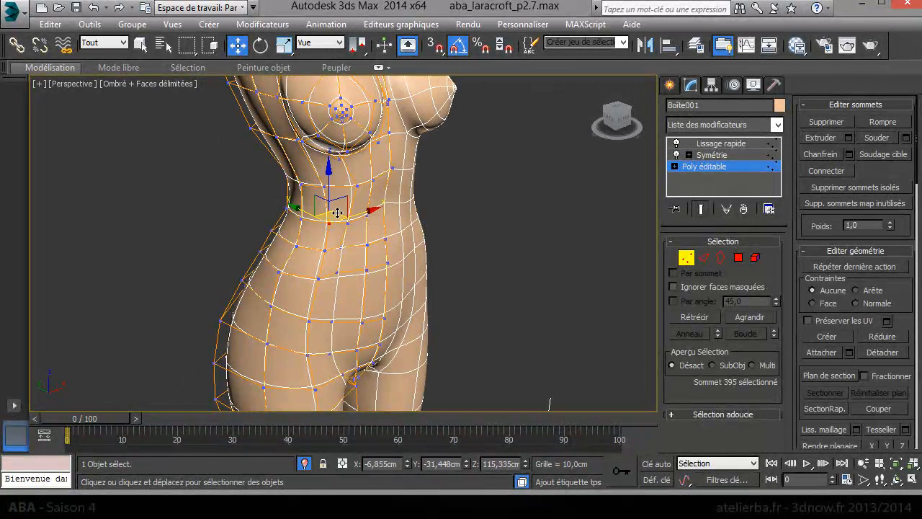
pyautogui.click(324, 249)
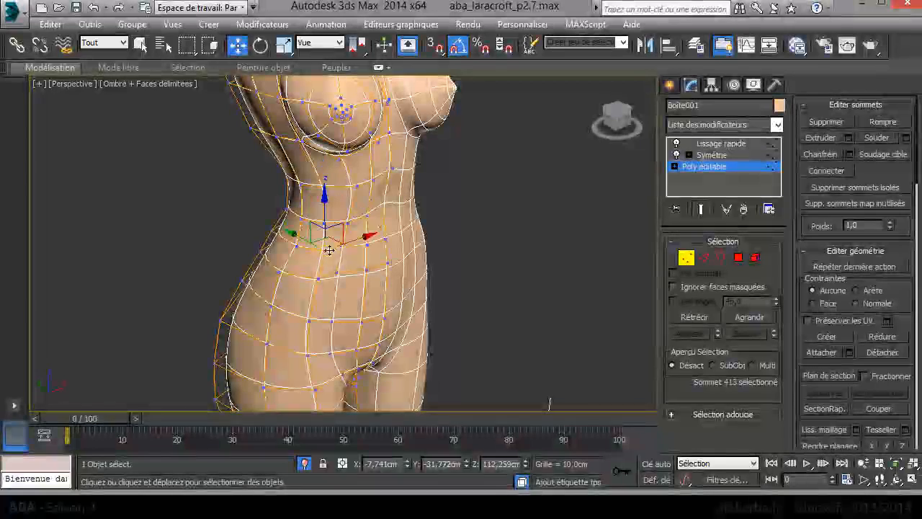
pyautogui.keyDown('alt'); pyautogui.moveTo(418, 230); pyautogui.dragTo(371, 238, button='middle'); pyautogui.keyUp('alt')
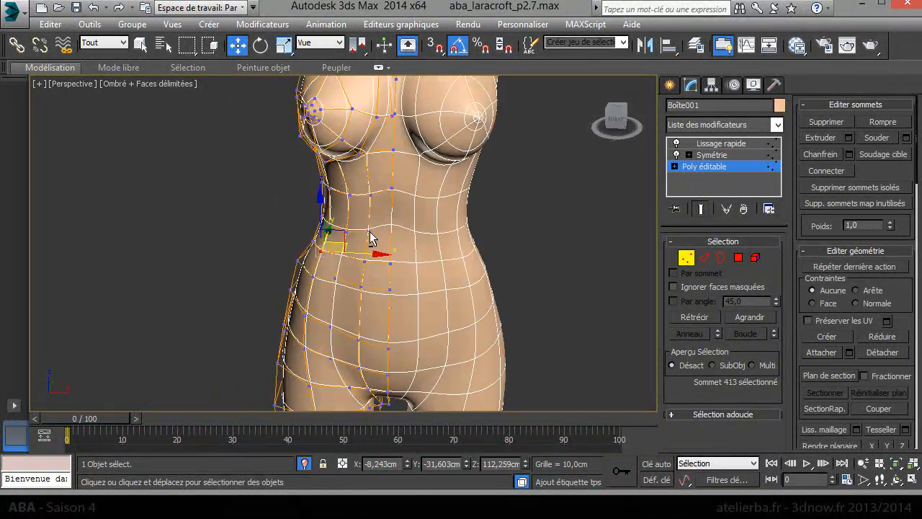
# - Place the waist's midline vertex at about Z 118.9 cm and the lower vertex beside it at about X -2.6 cm
pyautogui.keyDown('alt'); pyautogui.moveTo(425, 229); pyautogui.dragTo(404, 229, button='middle'); pyautogui.keyUp('alt')
pyautogui.click(396, 207)
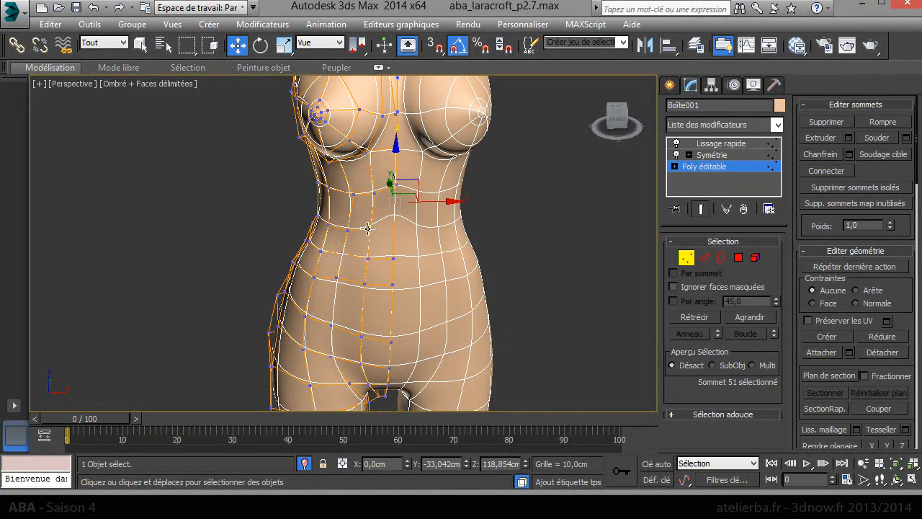
pyautogui.keyDown('alt'); pyautogui.moveTo(369, 227); pyautogui.dragTo(433, 202, button='middle'); pyautogui.keyUp('alt')
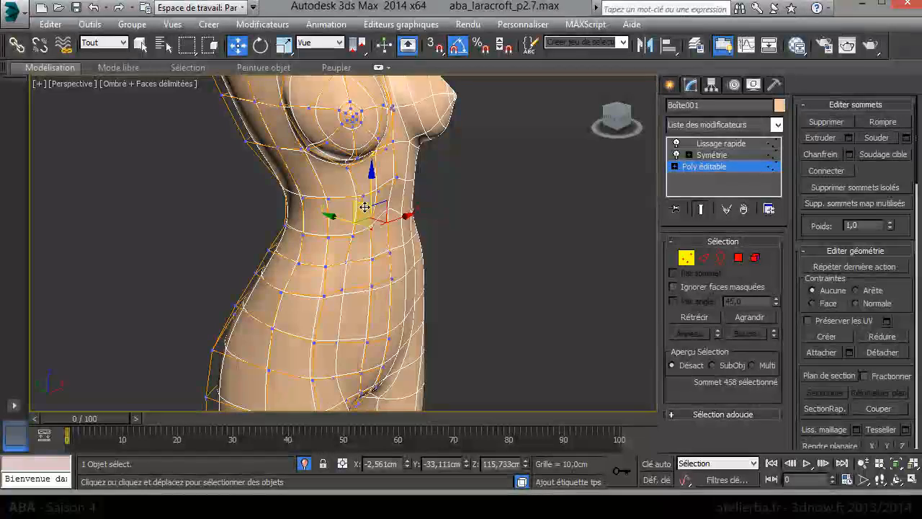
pyautogui.keyDown('alt'); pyautogui.moveTo(413, 217); pyautogui.dragTo(353, 190, button='middle'); pyautogui.keyUp('alt')
# - Even out the row below the breast, placing its vertices from front to side at about X -4.6, -8.0 and -9.4 cm
pyautogui.click(353, 190)
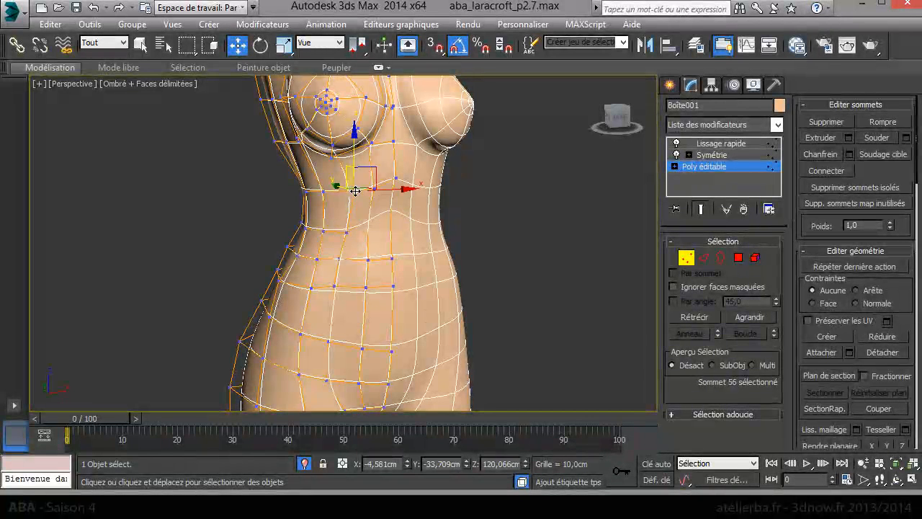
pyautogui.moveTo(368, 176); pyautogui.dragTo(336, 180)
pyautogui.click(322, 191)
pyautogui.keyDown('alt'); pyautogui.moveTo(401, 204); pyautogui.dragTo(431, 213, button='middle'); pyautogui.keyUp('alt')
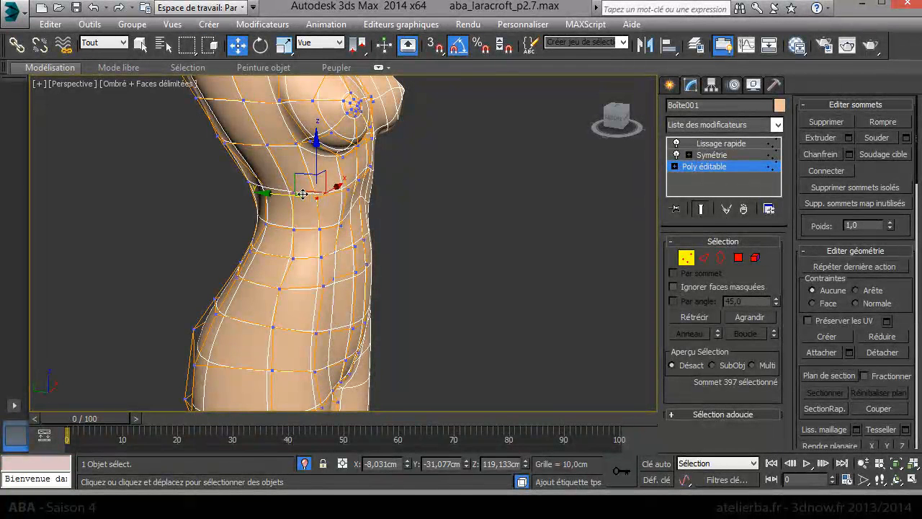
pyautogui.click(281, 171)
pyautogui.click(292, 192)
# - Move the back-side waist vertex to about X -8.3 cm and shift the lower vertex near the spine about 0.3 cm toward it
pyautogui.moveTo(309, 186)
pyautogui.keyDown('alt'); pyautogui.mouseDown(button='middle')
pyautogui.moveTo(455, 201)
pyautogui.moveTo(295, 197)
pyautogui.mouseUp(button='middle'); pyautogui.keyUp('alt')
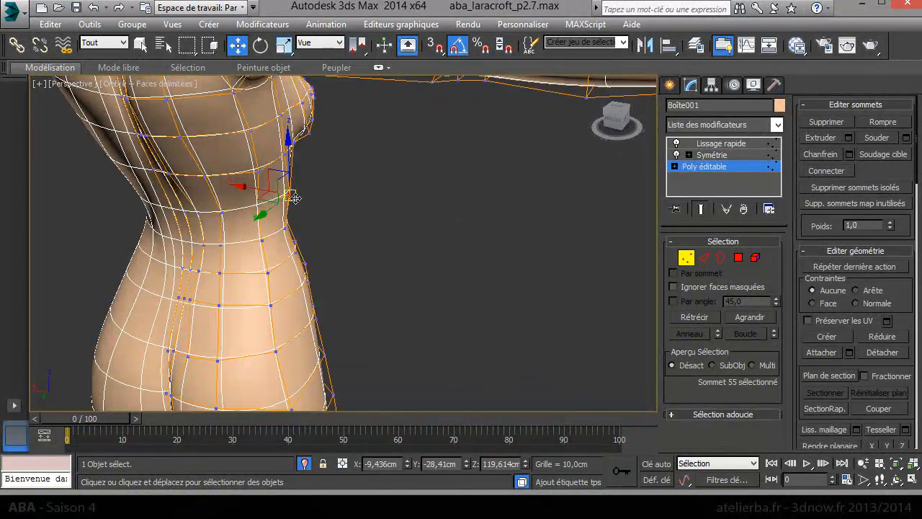
pyautogui.click(230, 202)
pyautogui.moveTo(229, 209); pyautogui.dragTo(236, 211)
pyautogui.keyDown('alt'); pyautogui.moveTo(236, 211); pyautogui.dragTo(311, 273, button='middle'); pyautogui.keyUp('alt')
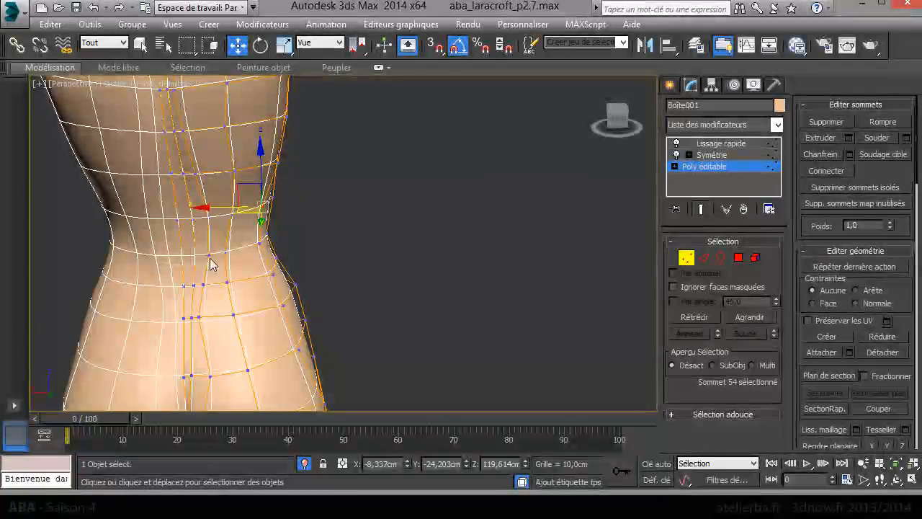
pyautogui.click(209, 256)
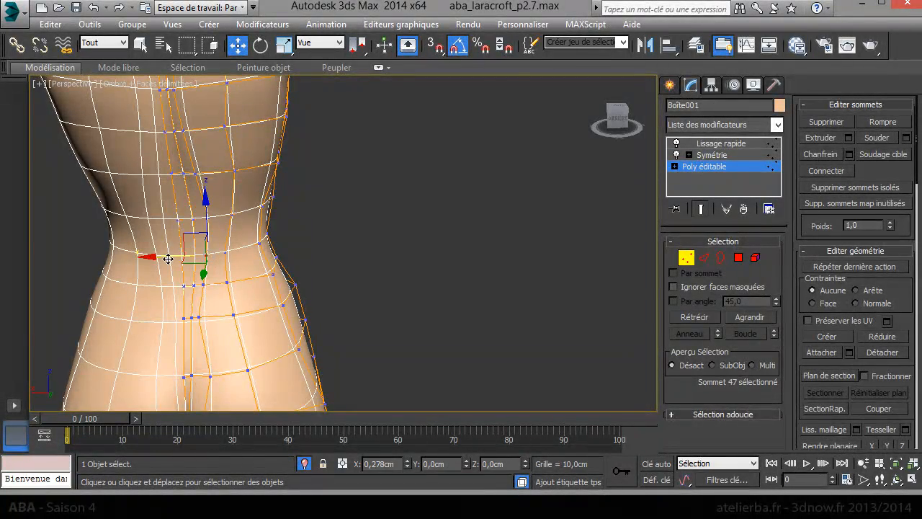
pyautogui.keyDown('alt'); pyautogui.moveTo(252, 265); pyautogui.dragTo(166, 302, button='middle'); pyautogui.keyUp('alt')
# - Adjust the lower back's side profile by shifting the vertex groups at about Z 109 cm and Z 104 cm in depth
pyautogui.moveTo(167, 305); pyautogui.dragTo(199, 331)
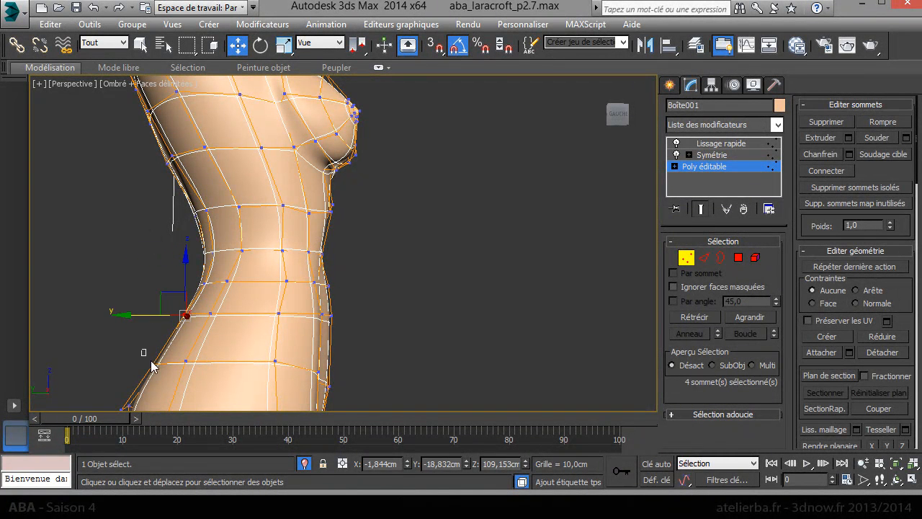
pyautogui.moveTo(124, 371); pyautogui.dragTo(117, 370)
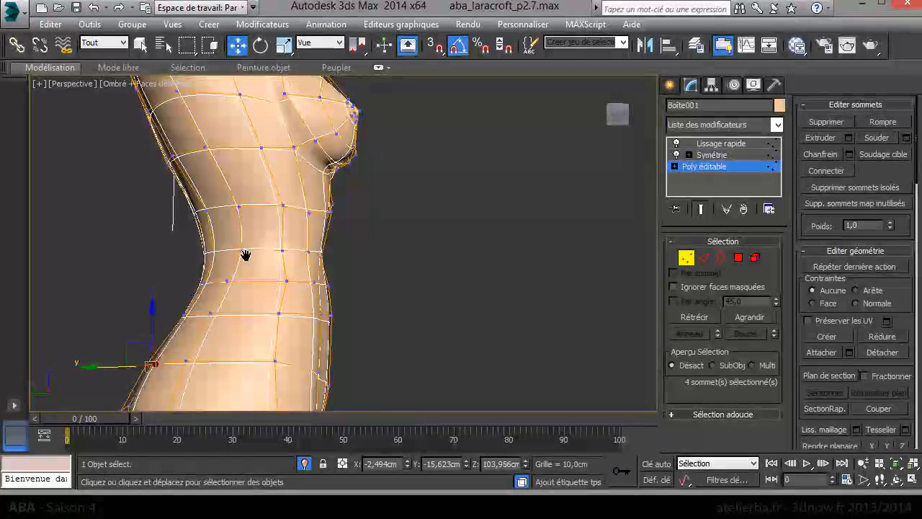
pyautogui.moveTo(246, 255); pyautogui.dragTo(286, 181, button='middle')
pyautogui.scroll(-3, 273, 210)
# - Shift the front vertex near the hip about 0.5 cm outward and 0.5 cm backward
pyautogui.keyDown('alt'); pyautogui.moveTo(310, 247); pyautogui.dragTo(469, 283, button='middle'); pyautogui.keyUp('alt')
pyautogui.keyDown('alt'); pyautogui.moveTo(160, 157); pyautogui.dragTo(411, 208, button='middle'); pyautogui.keyUp('alt')
pyautogui.keyDown('alt'); pyautogui.moveTo(304, 281); pyautogui.dragTo(344, 285, button='middle'); pyautogui.keyUp('alt')
pyautogui.click(236, 274)
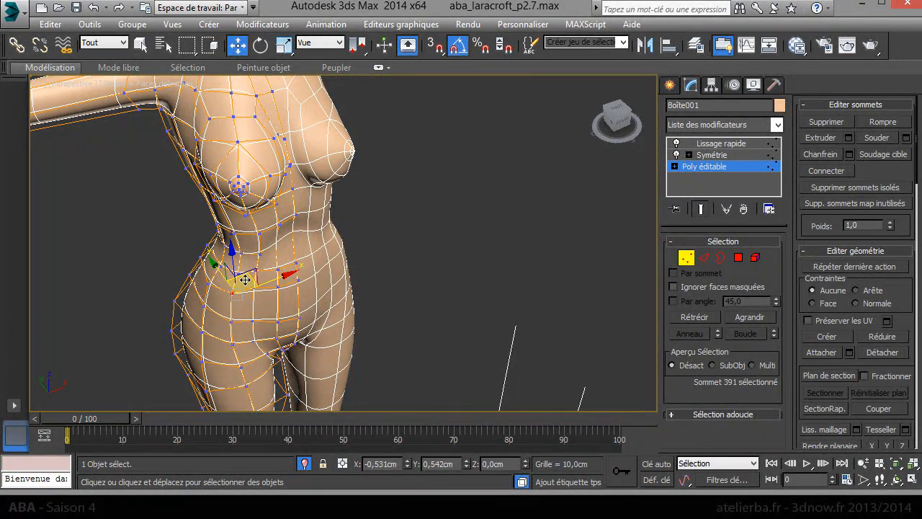
pyautogui.click(415, 257)
pyautogui.keyDown('alt'); pyautogui.moveTo(415, 256); pyautogui.dragTo(375, 206, button='middle'); pyautogui.keyUp('alt')
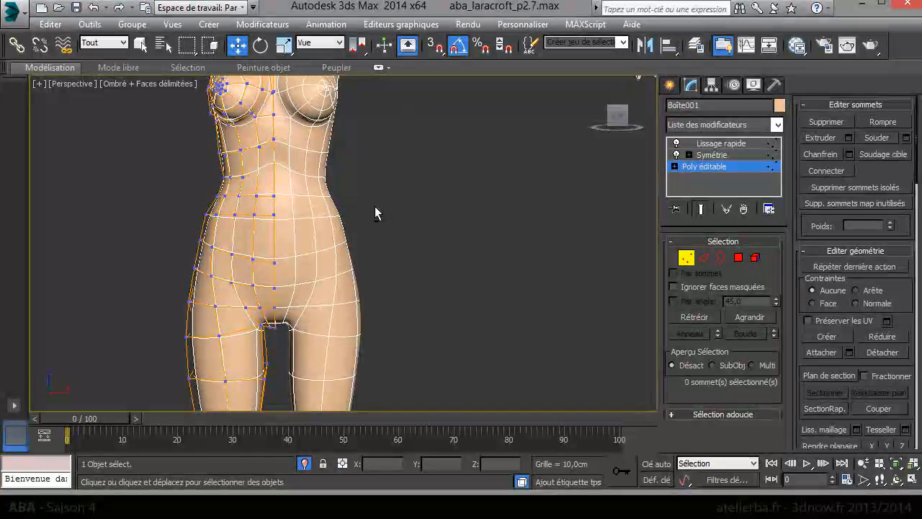
# - Adjust the outer hip vertex just below the waist to about X -11.6 cm
pyautogui.click(218, 215)
pyautogui.click(206, 215)
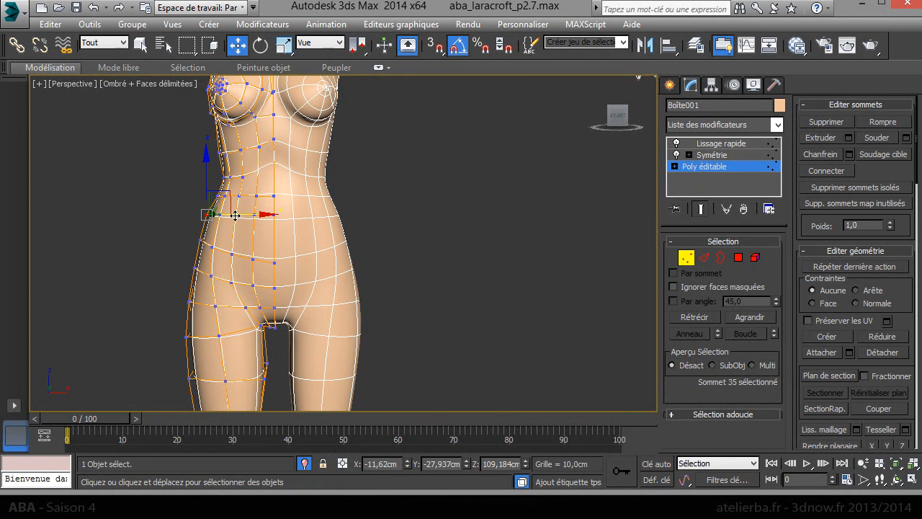
pyautogui.click(374, 236)
pyautogui.keyDown('alt'); pyautogui.moveTo(374, 237); pyautogui.dragTo(420, 322, button='middle'); pyautogui.keyUp('alt')
# - Move the upper-abdomen vertex beside the midline to about X -1.7, Z 120.7 cm and three side vertices about 0.3 cm outward and up
pyautogui.click(297, 228)
pyautogui.moveTo(297, 193); pyautogui.dragTo(299, 195)
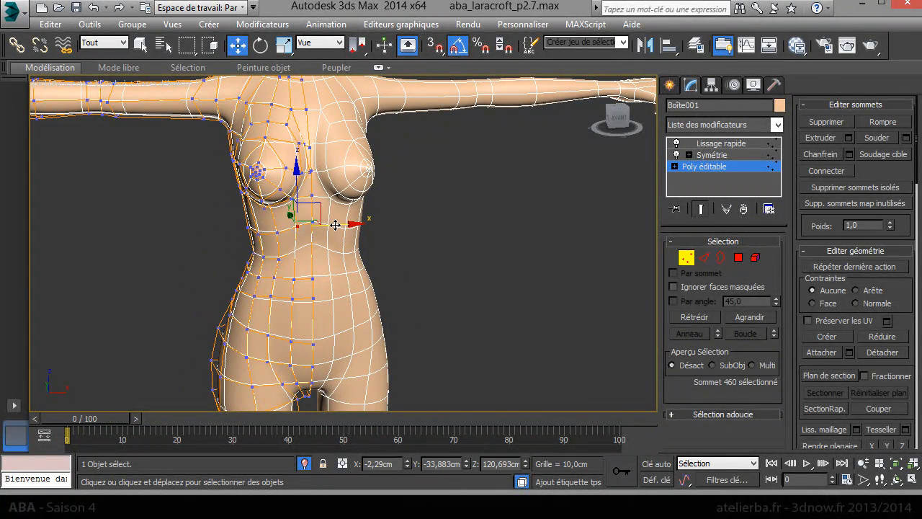
pyautogui.moveTo(339, 224); pyautogui.dragTo(343, 225)
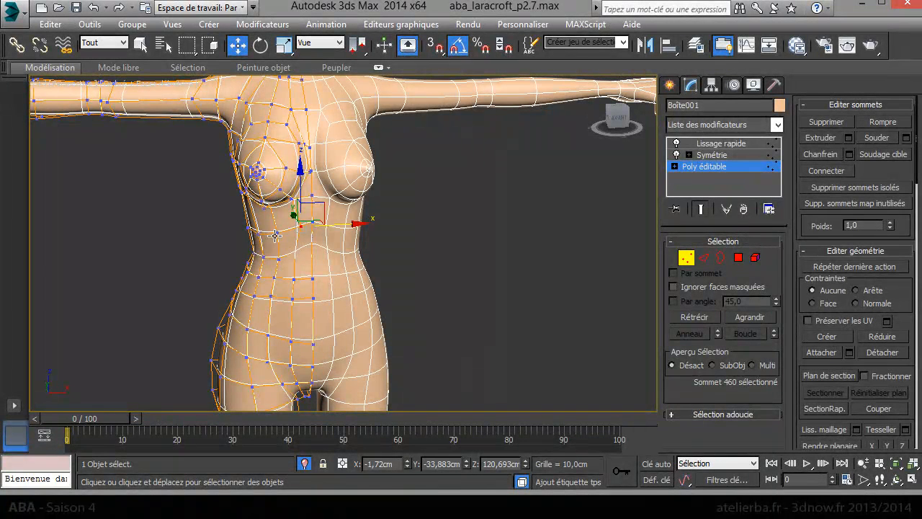
pyautogui.keyDown('alt'); pyautogui.moveTo(258, 234); pyautogui.dragTo(248, 195, button='middle'); pyautogui.keyUp('alt')
pyautogui.moveTo(263, 245); pyautogui.dragTo(278, 213)
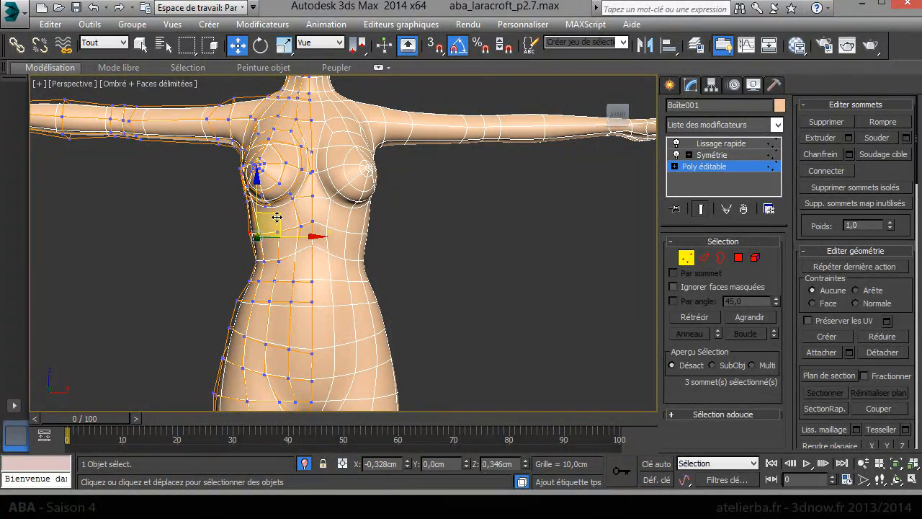
# - Adjust the sideways spacing of the back vertices beside the spine up to the shoulders, shifting the shoulder-blade one about 1.1 cm outward
pyautogui.keyDown('alt'); pyautogui.moveTo(295, 226); pyautogui.dragTo(261, 204, button='middle'); pyautogui.keyUp('alt')
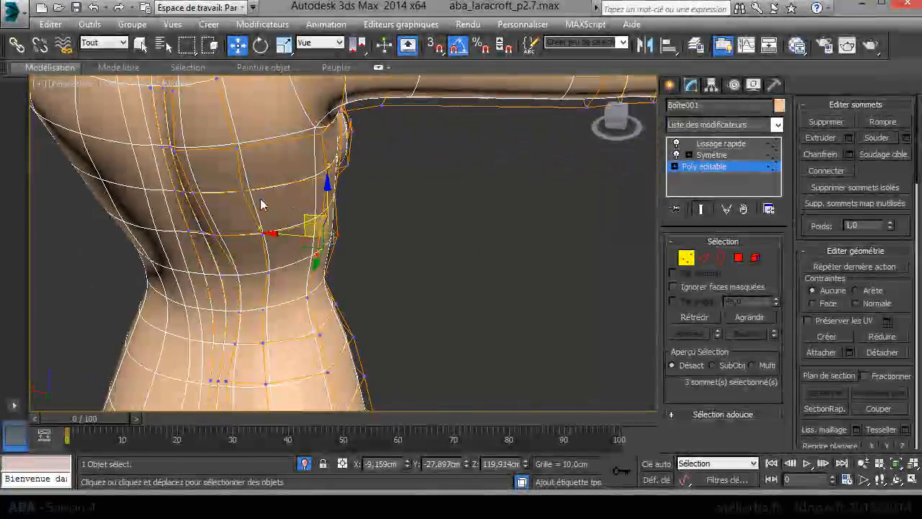
pyautogui.click(243, 196)
pyautogui.moveTo(242, 195); pyautogui.dragTo(215, 191)
pyautogui.click(234, 150)
pyautogui.moveTo(214, 147); pyautogui.dragTo(222, 149)
pyautogui.keyDown('alt'); pyautogui.moveTo(221, 149); pyautogui.dragTo(269, 206, button='middle'); pyautogui.keyUp('alt')
pyautogui.click(264, 206)
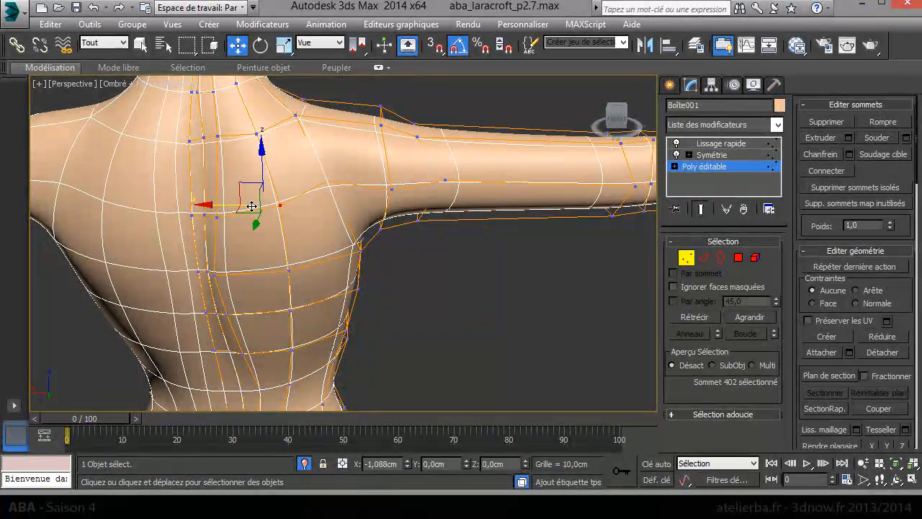
pyautogui.moveTo(235, 204); pyautogui.dragTo(251, 205)
pyautogui.moveTo(259, 99); pyautogui.dragTo(258, 95)
# - Leave vertex editing, deselect the body and inspect the whole figure from the front
pyautogui.scroll(-4, 306, 160)
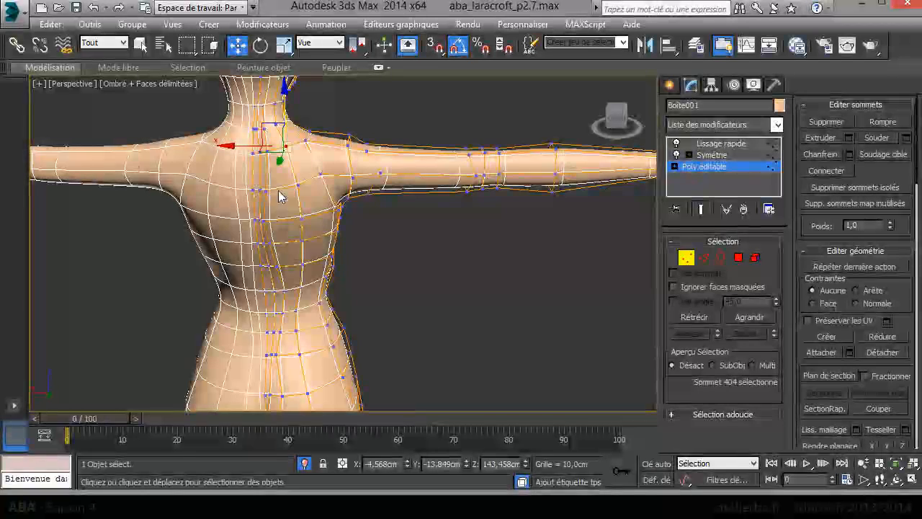
pyautogui.click(686, 258)
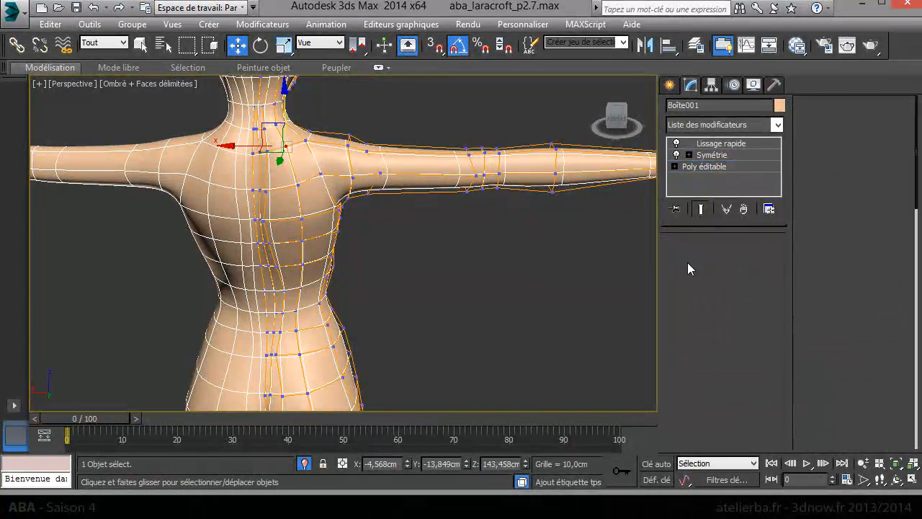
pyautogui.click(448, 267)
pyautogui.scroll(-3, 448, 267)
pyautogui.keyDown('alt'); pyautogui.moveTo(448, 267); pyautogui.dragTo(278, 346, button='middle'); pyautogui.keyUp('alt')
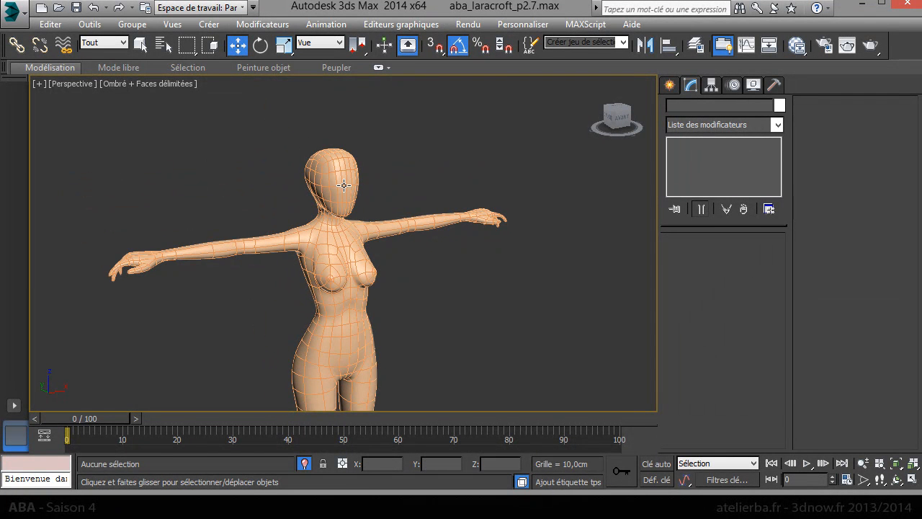
pyautogui.scroll(3, 377, 220)
pyautogui.moveTo(426, 191)
pyautogui.mouseDown(button='middle')
pyautogui.moveTo(478, 197)
pyautogui.moveTo(478, 212)
pyautogui.moveTo(514, 233)
pyautogui.moveTo(396, 171)
pyautogui.moveTo(421, 186)
pyautogui.mouseUp(button='middle')
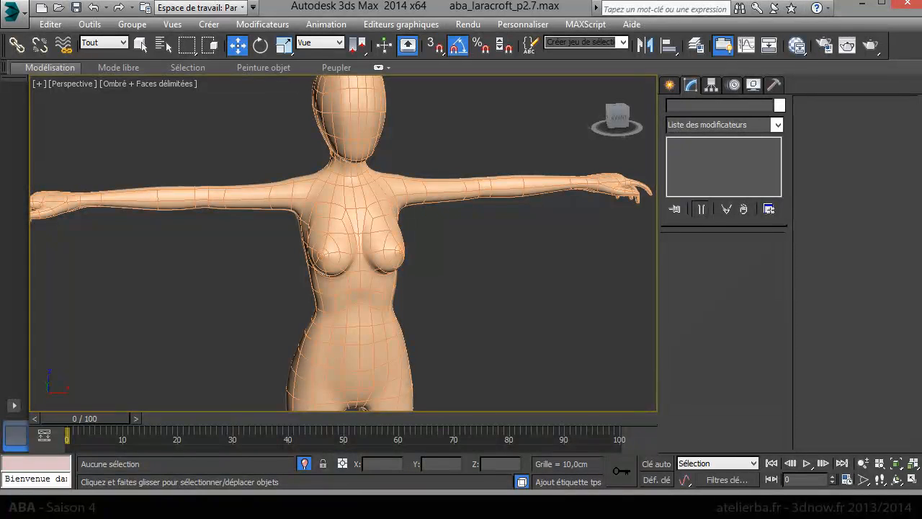